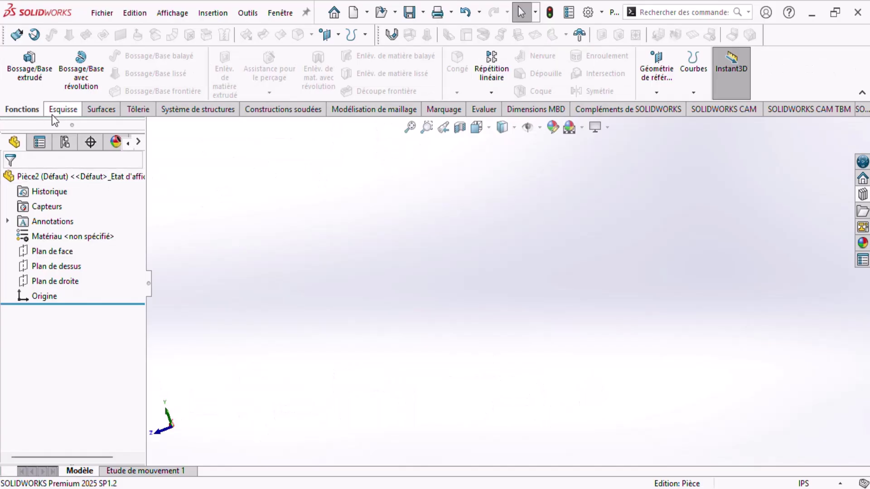
# Start a new sketch on the front plane (Plan de face)
pyautogui.click(57, 113)
pyautogui.click(20, 68)
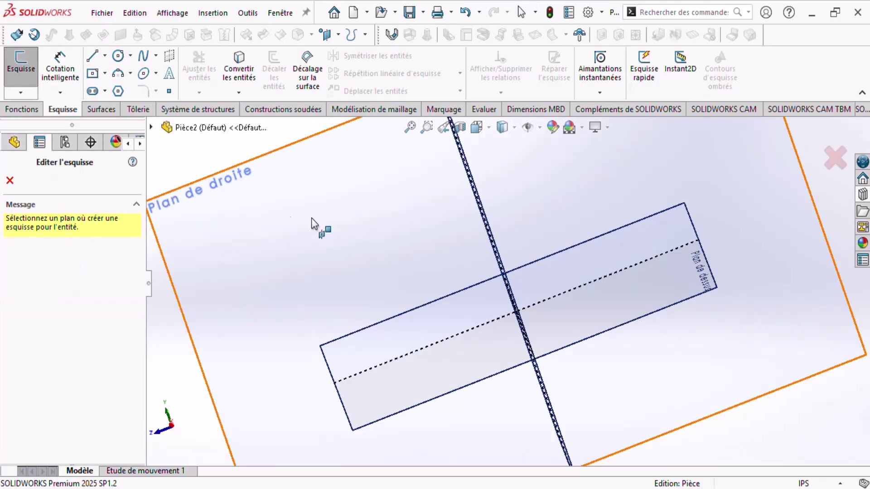
pyautogui.scroll(2, 508, 272)
pyautogui.scroll(-2, 516, 274)
pyautogui.scroll(2, 517, 273)
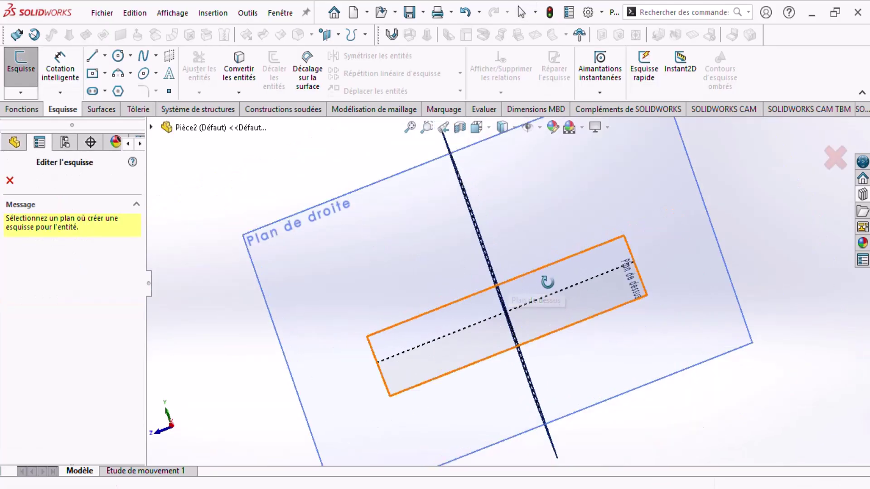
pyautogui.moveTo(549, 288); pyautogui.dragTo(506, 297, button='middle')
pyautogui.click(385, 198)
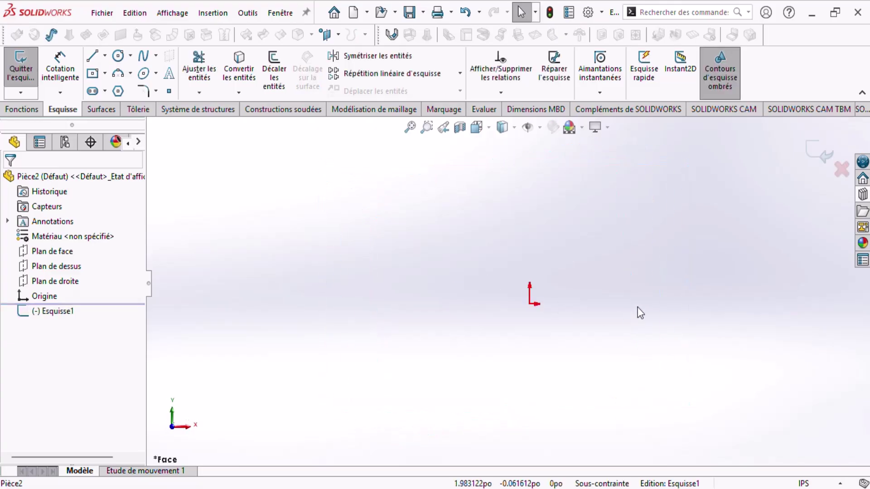
# Draw a horizontal construction line about 191 mm long through the origin as the shaft's axis
pyautogui.click(105, 56)
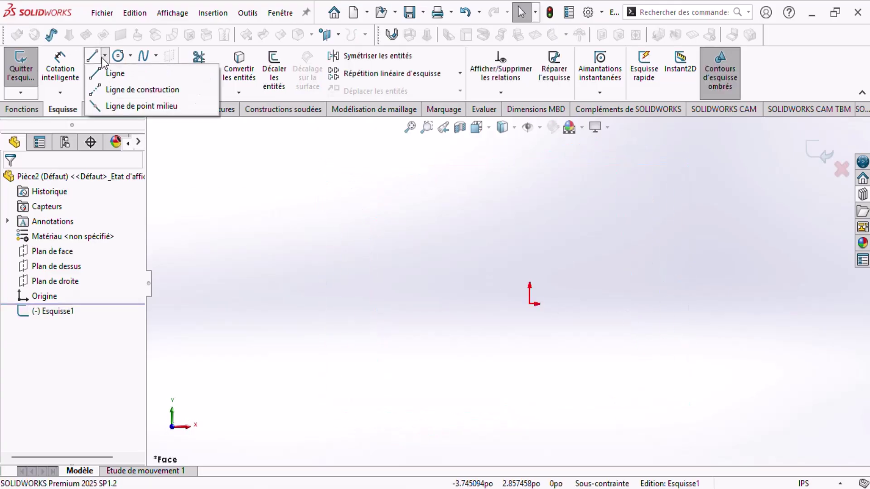
pyautogui.click(125, 89)
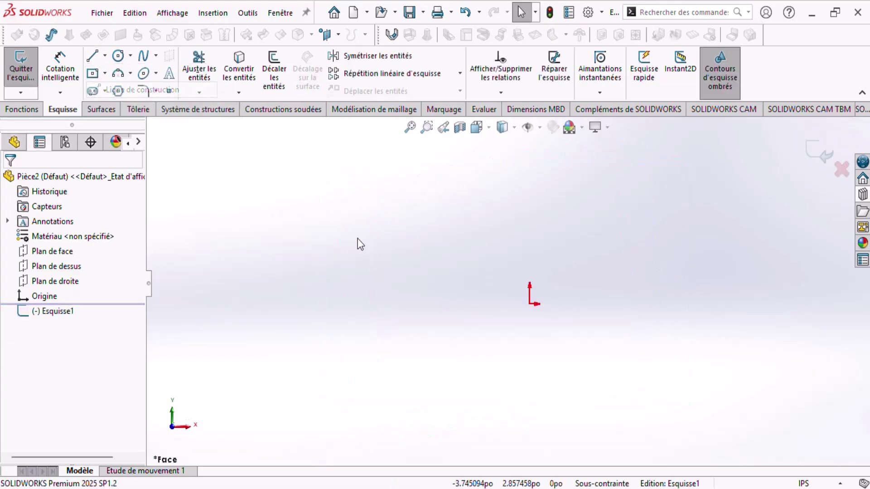
pyautogui.click(363, 304)
pyautogui.click(756, 304)
pyautogui.rightClick(719, 212)
pyautogui.click(734, 217)
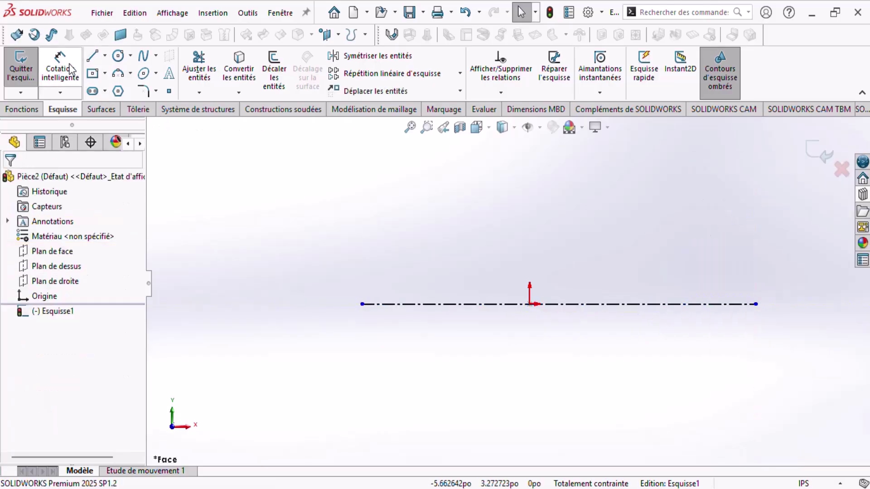
# Sketch a closed stepped half-profile on the centerline: a left section about 39 mm long, a narrow raised collar and a longer right section
pyautogui.click(93, 56)
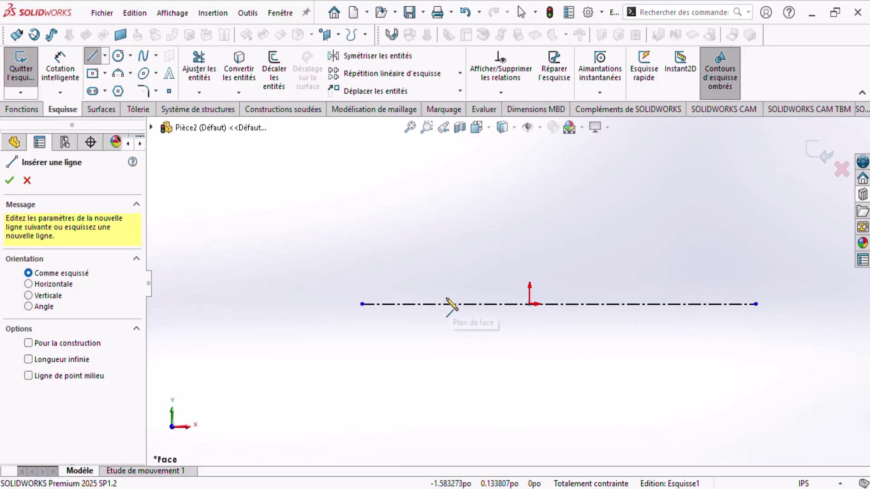
pyautogui.click(437, 304)
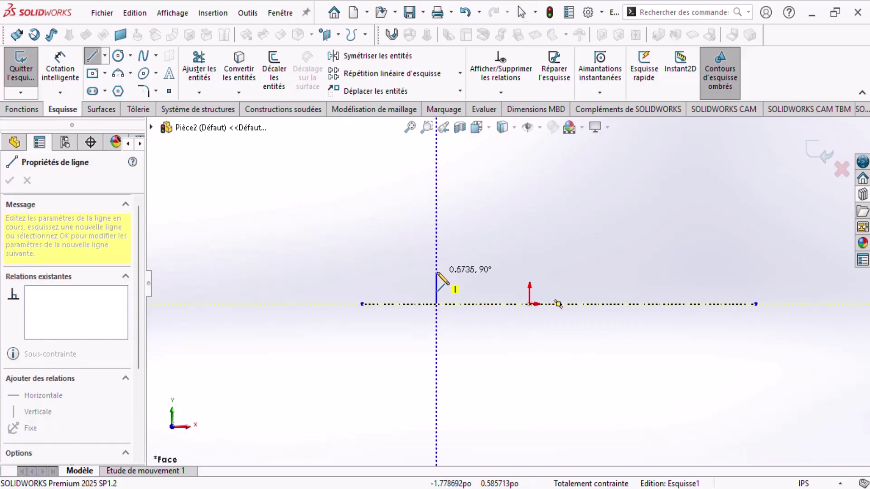
pyautogui.click(436, 269)
pyautogui.click(516, 270)
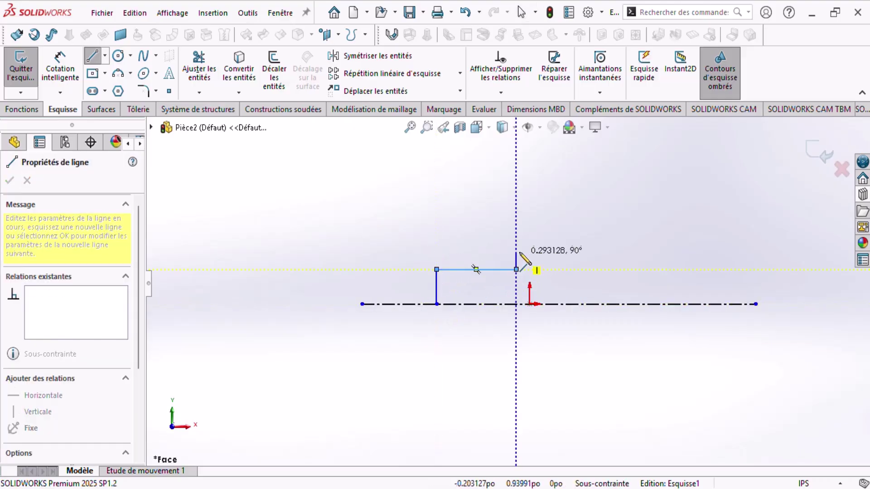
pyautogui.click(516, 246)
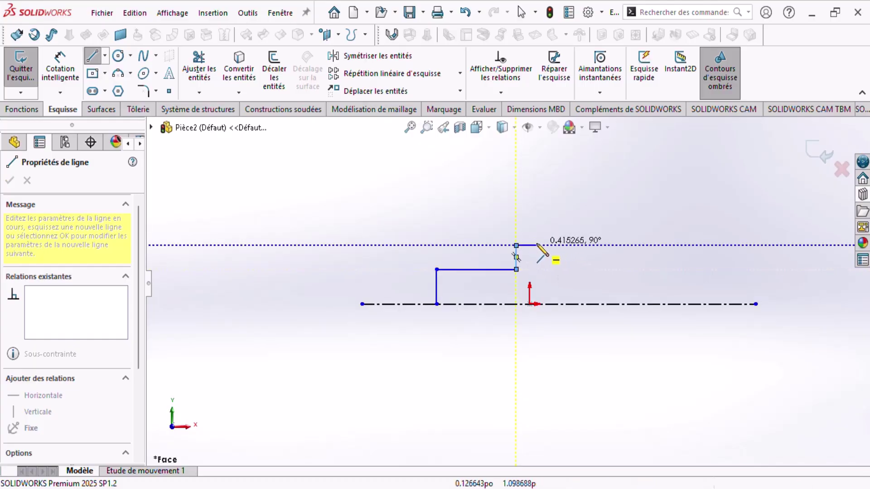
pyautogui.click(535, 245)
pyautogui.click(534, 262)
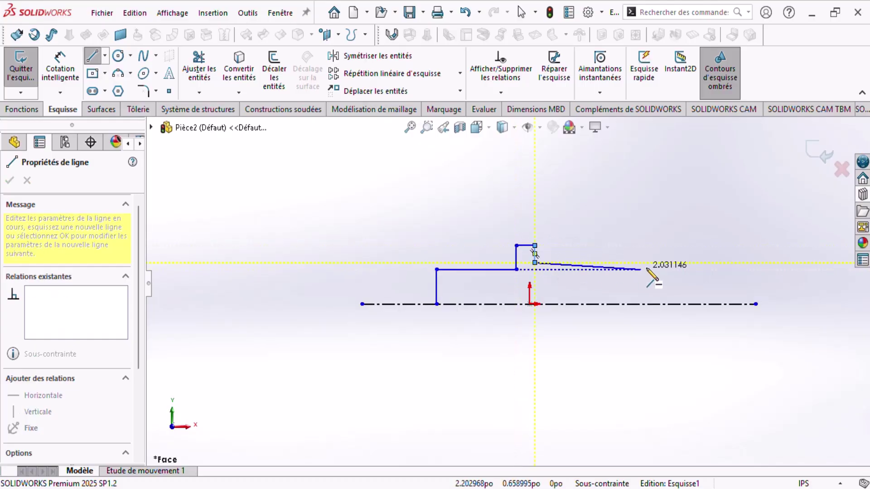
pyautogui.click(722, 262)
pyautogui.click(722, 304)
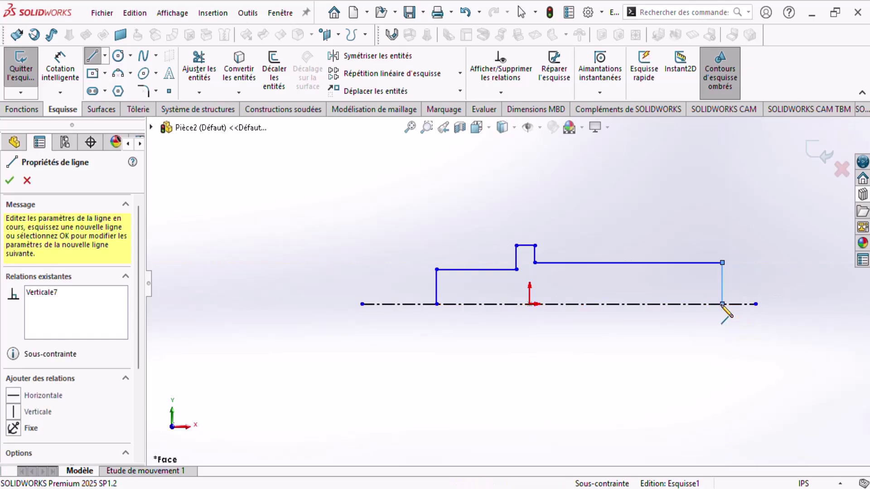
pyautogui.click(436, 304)
pyautogui.rightClick(339, 180)
pyautogui.click(408, 193)
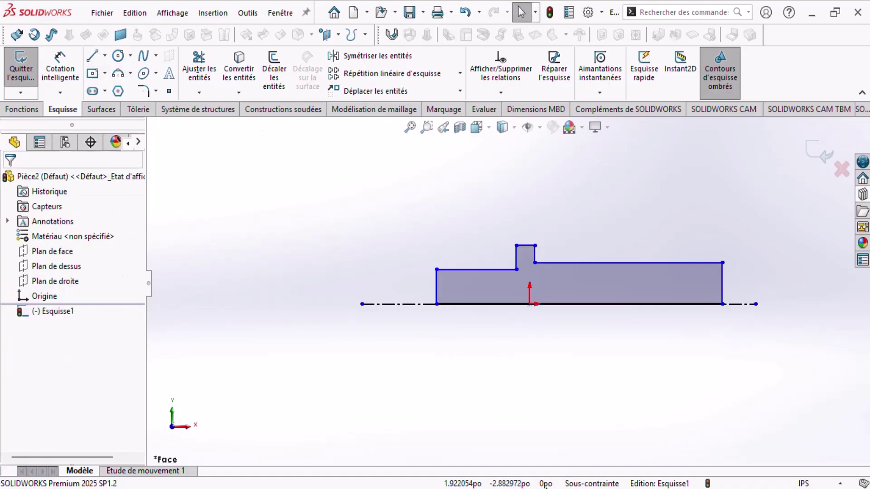
# Switch to the Radial Engine Design & Assembly PDF, examine the rear crankshaft drawing's dimensions, and return to SOLIDWORKS
pyautogui.click(546, 484)
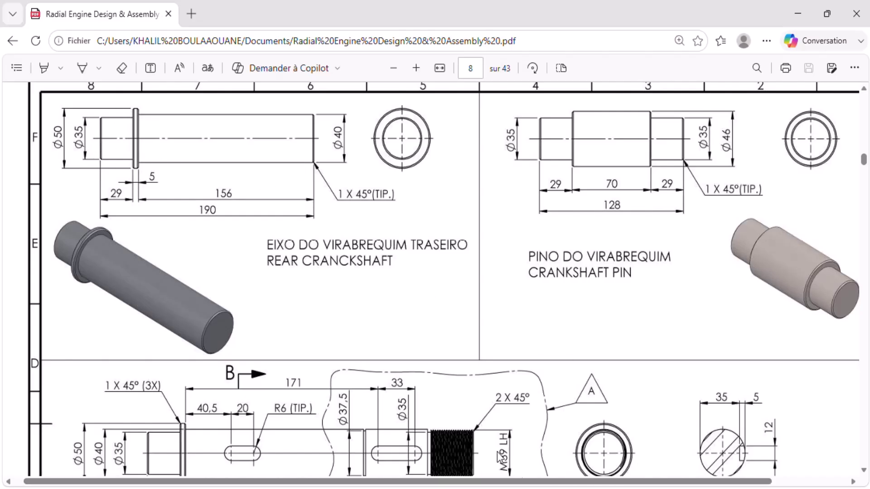
pyautogui.click(546, 484)
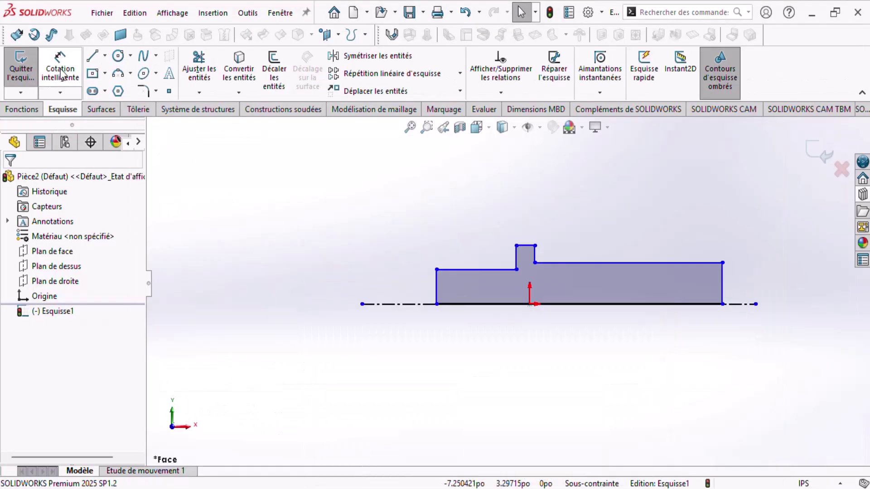
# Change the document units to MMGS (millimetre, gram, second) and reopen the profile sketch for editing
pyautogui.click(452, 270)
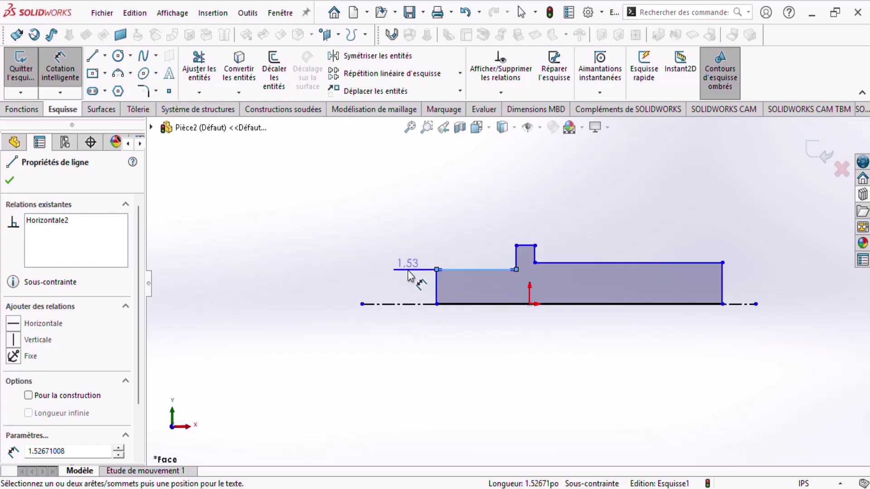
pyautogui.press('Escape')
pyautogui.click(821, 486)
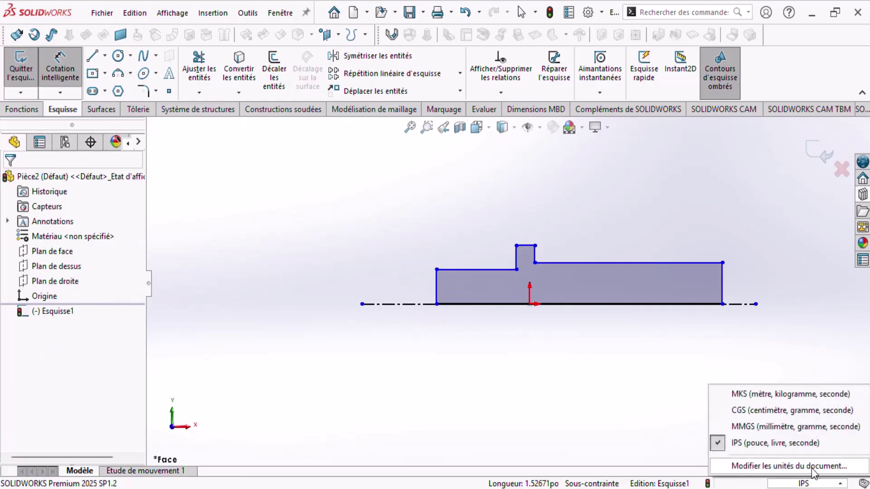
pyautogui.click(760, 426)
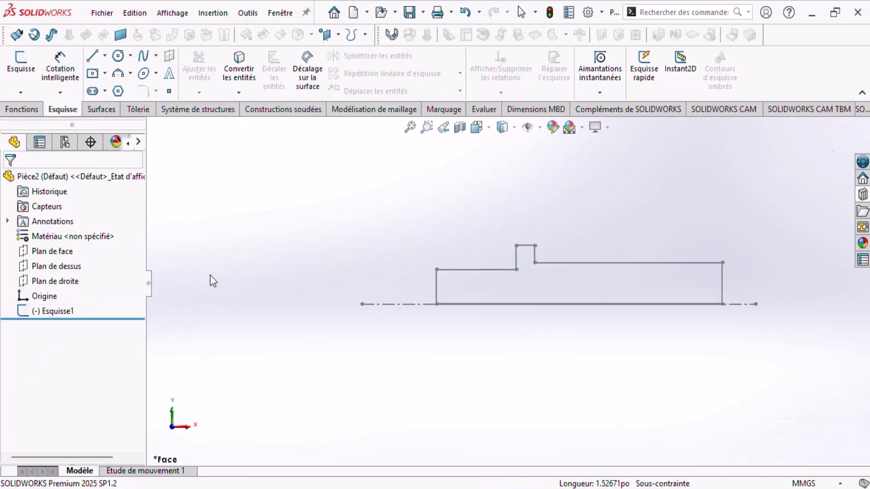
pyautogui.click(64, 311)
pyautogui.click(109, 268)
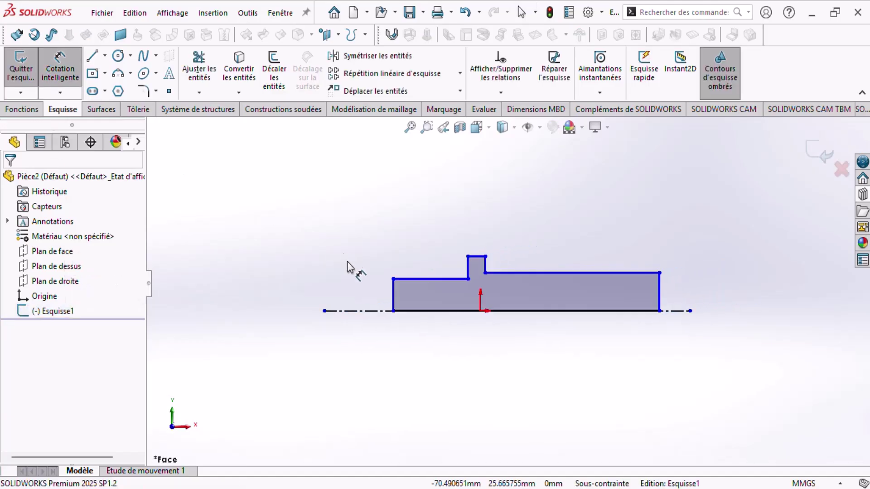
# Dimension the left section's diameter about the centerline as 35 mm
pyautogui.click(413, 279)
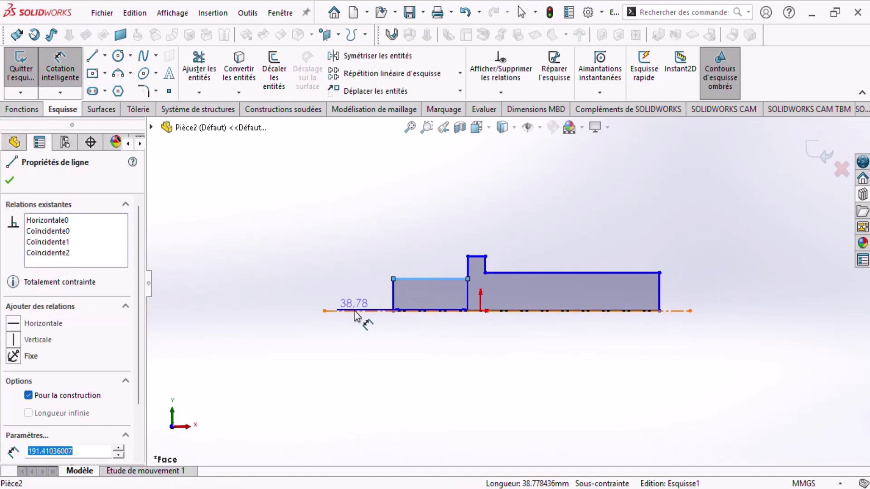
pyautogui.click(300, 339)
pyautogui.write('3')
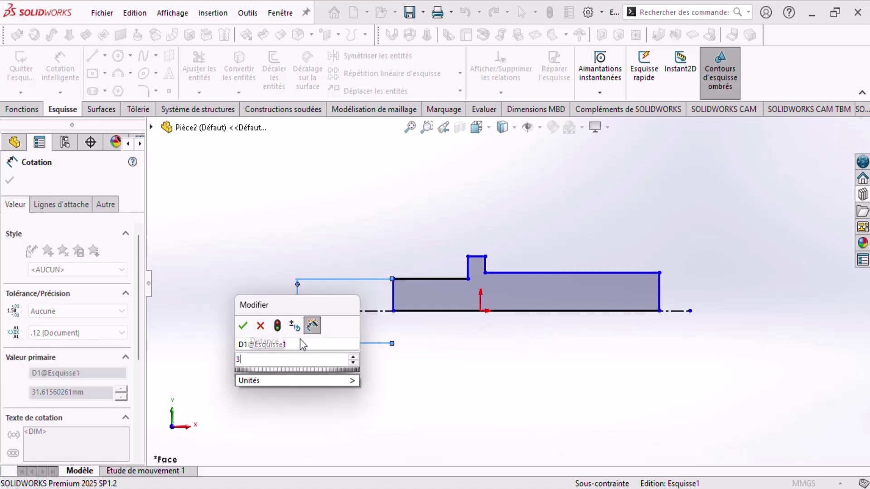
pyautogui.write('5')
pyautogui.press('Return')
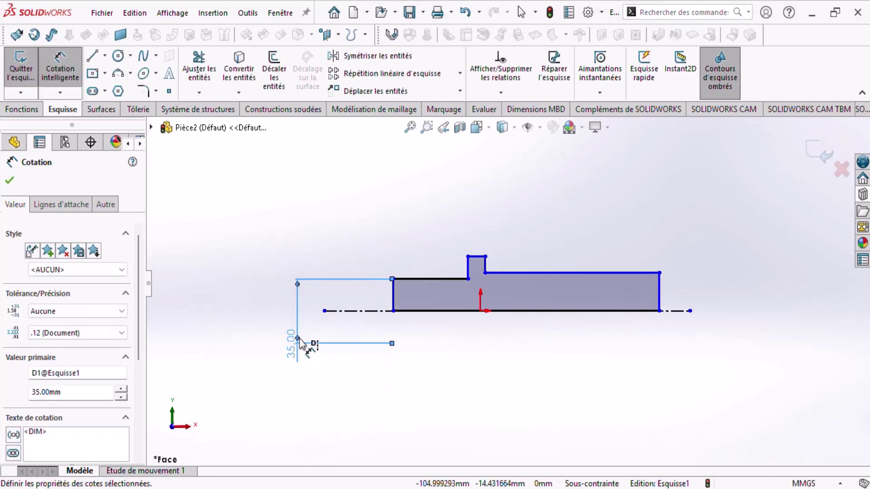
# Dimension the right section's diameter about the centerline as 40 mm
pyautogui.click(573, 273)
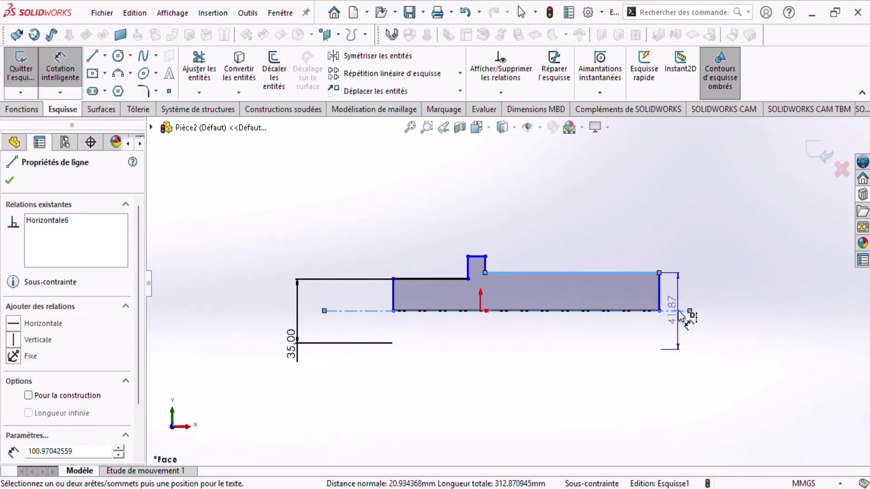
pyautogui.click(756, 317)
pyautogui.write('40')
pyautogui.press('Return')
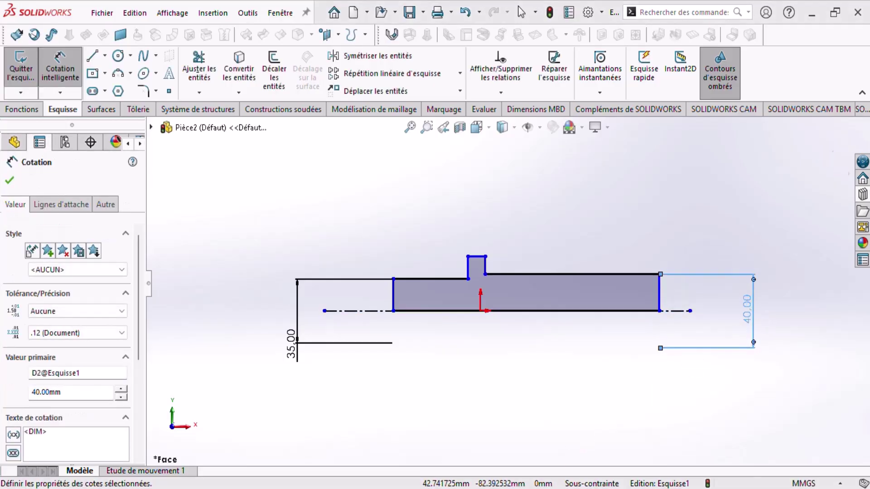
# Consult the PDF drawing and dimension the collar's diameter about the centerline as 50 mm
pyautogui.hotkey('alt', 'Tab')
pyautogui.hotkey('alt', 'Tab')
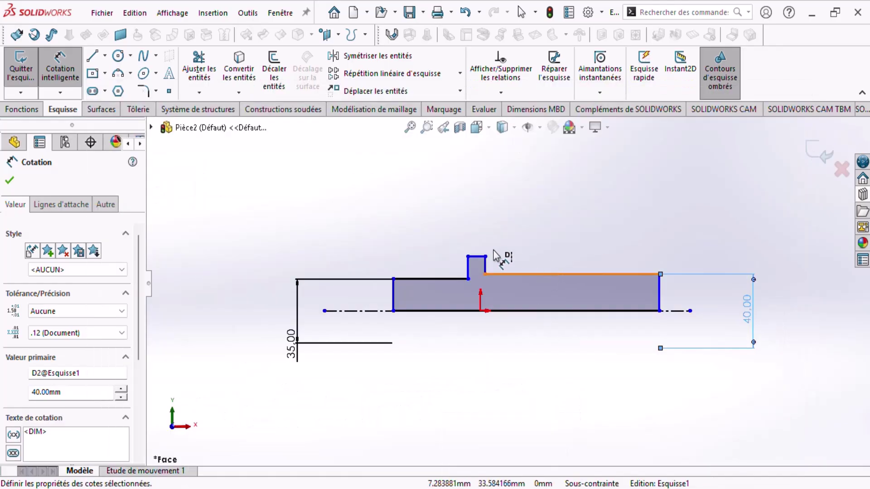
pyautogui.click(475, 257)
pyautogui.click(245, 306)
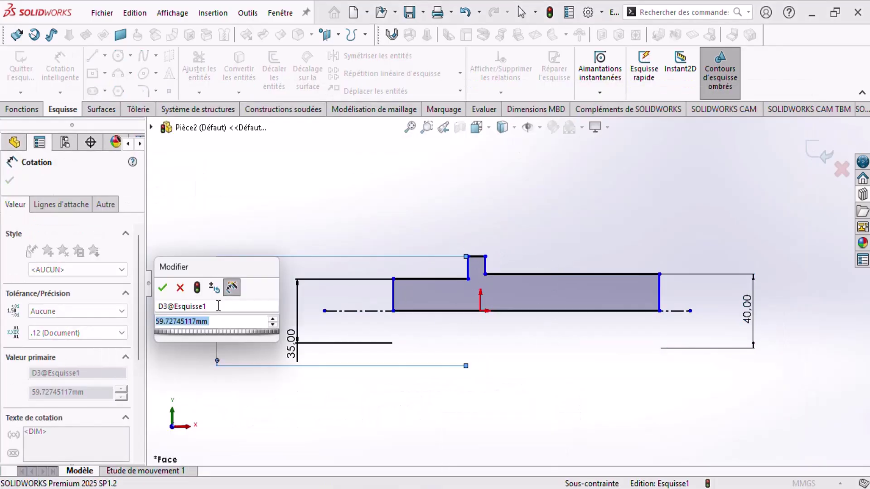
pyautogui.write('50')
pyautogui.press('Return')
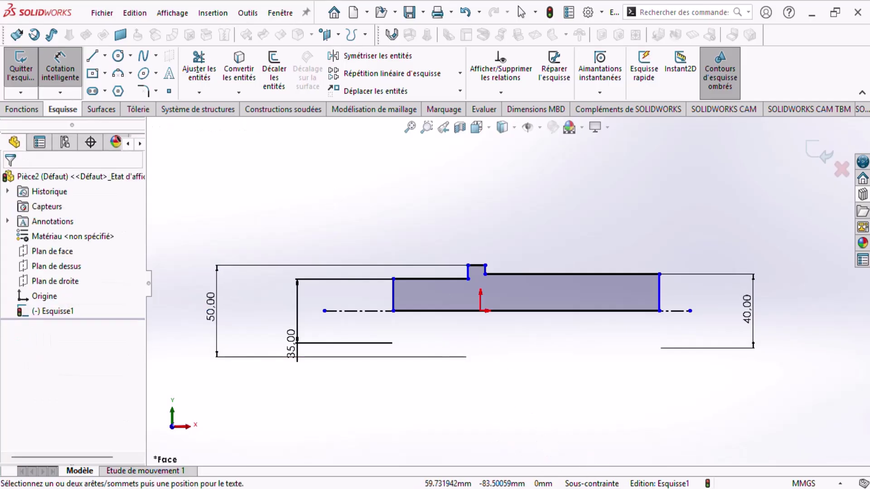
# Check the rear crankshaft drawing in the PDF again and dimension the collar's width as 5 mm
pyautogui.moveTo(536, 488)
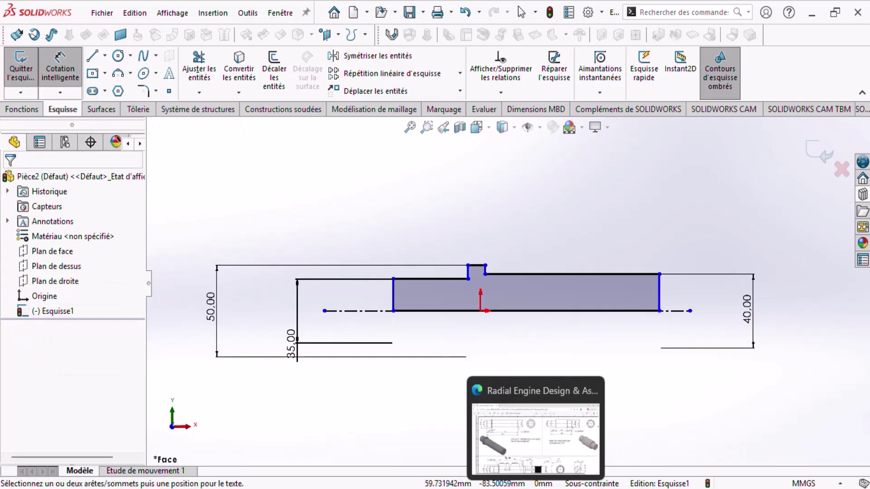
pyautogui.click(536, 437)
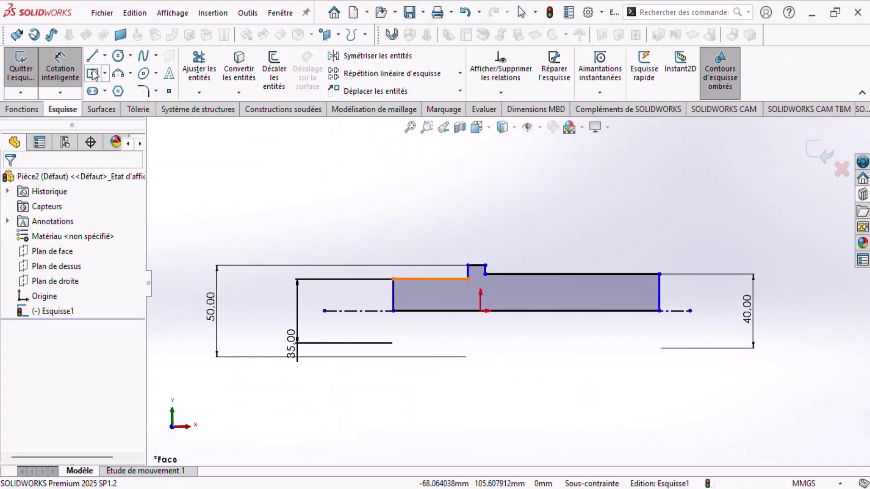
pyautogui.click(477, 265)
pyautogui.click(483, 203)
pyautogui.write('5')
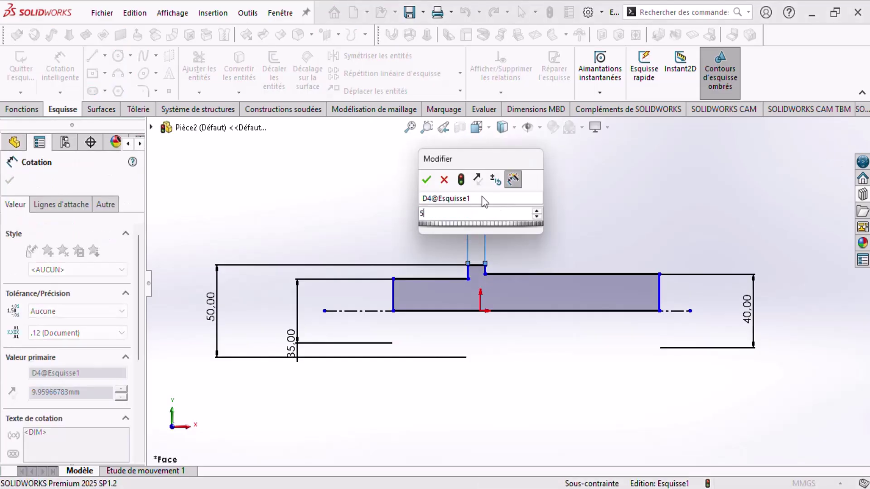
pyautogui.press('Return')
# Dimension the left section's length as 29 mm
pyautogui.click(435, 280)
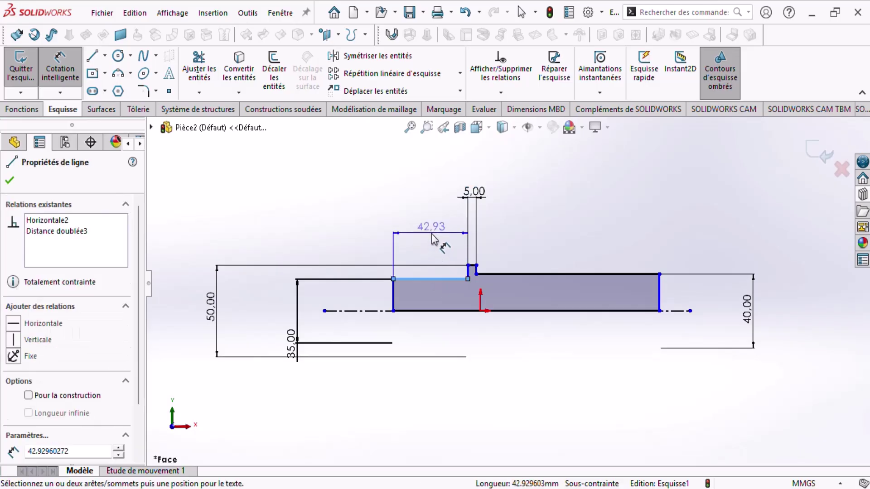
pyautogui.click(433, 238)
pyautogui.write('29')
pyautogui.press('Return')
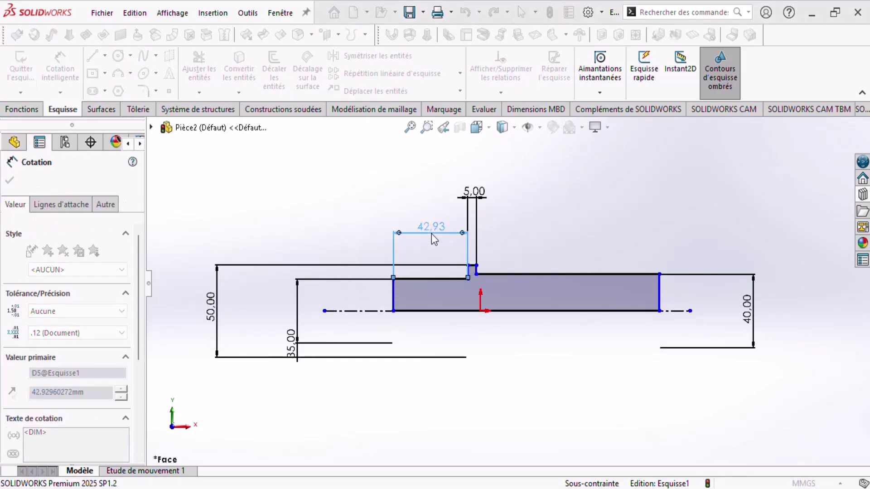
# Dimension the right section's length as 156 mm
pyautogui.click(558, 275)
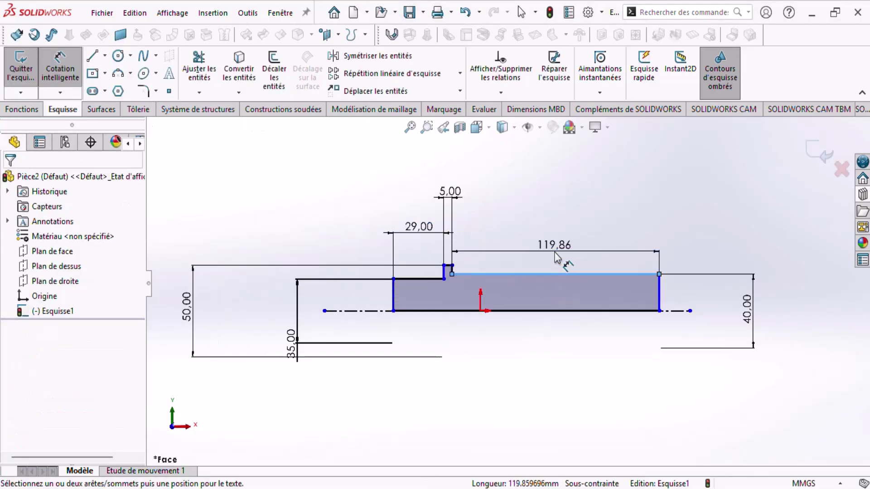
pyautogui.click(556, 256)
pyautogui.write('156')
pyautogui.press('Return')
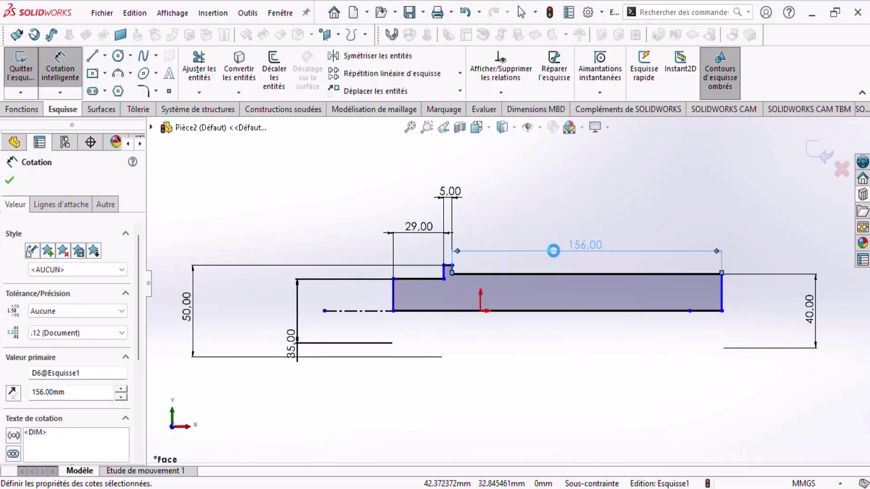
pyautogui.press('Escape')
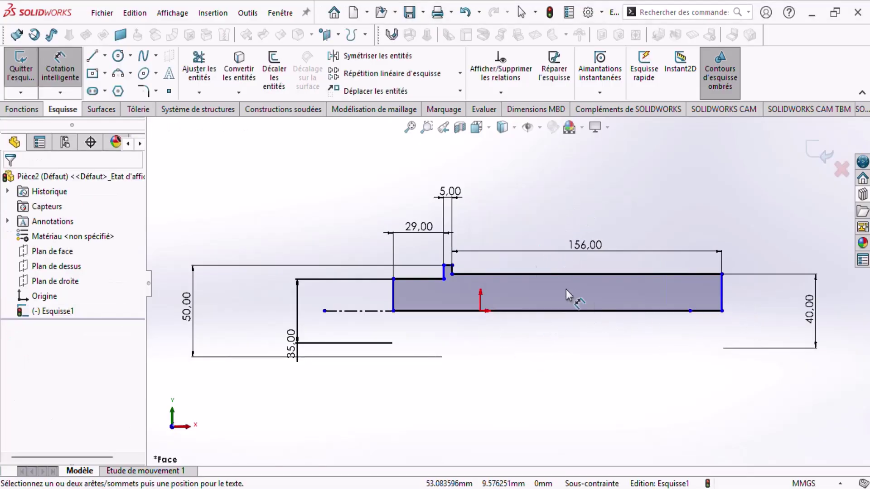
# Make the left vertical edge of the profile coincident with the origin
pyautogui.press('Escape')
pyautogui.moveTo(395, 299); pyautogui.dragTo(393, 298)
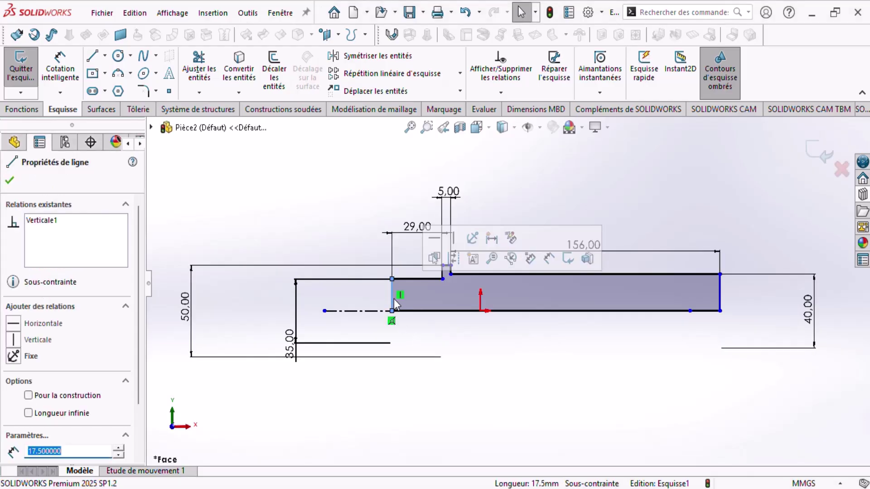
pyautogui.keyDown('ctrl'); pyautogui.click(481, 311); pyautogui.keyUp('ctrl')
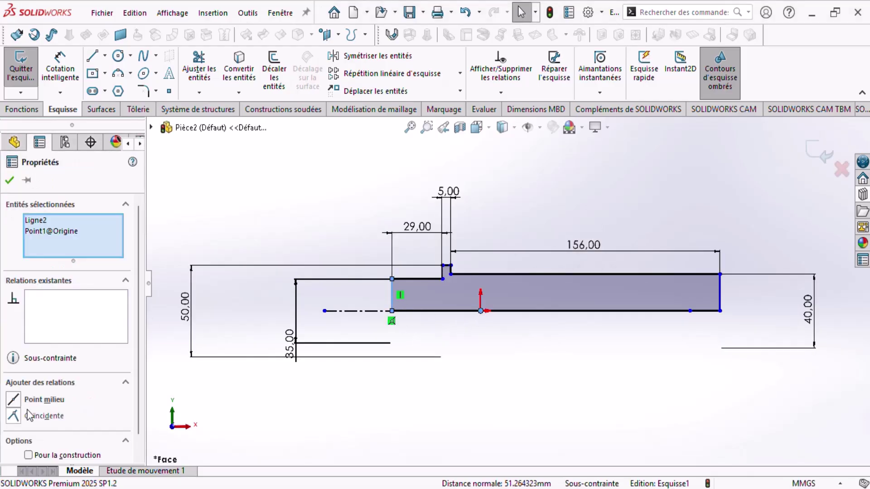
pyautogui.click(14, 416)
pyautogui.click(629, 353)
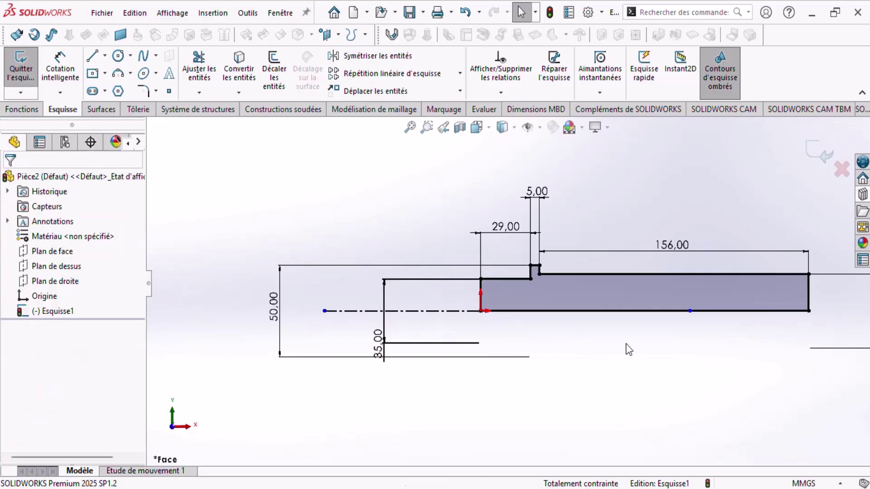
# Revolve the stepped half-profile 360° about the centerline into a solid shaft
pyautogui.moveTo(750, 301)
pyautogui.keyDown('ctrl'); pyautogui.mouseDown(button='middle')
pyautogui.moveTo(663, 300)
pyautogui.moveTo(626, 289)
pyautogui.mouseUp(button='middle'); pyautogui.keyUp('ctrl')
pyautogui.click(12, 112)
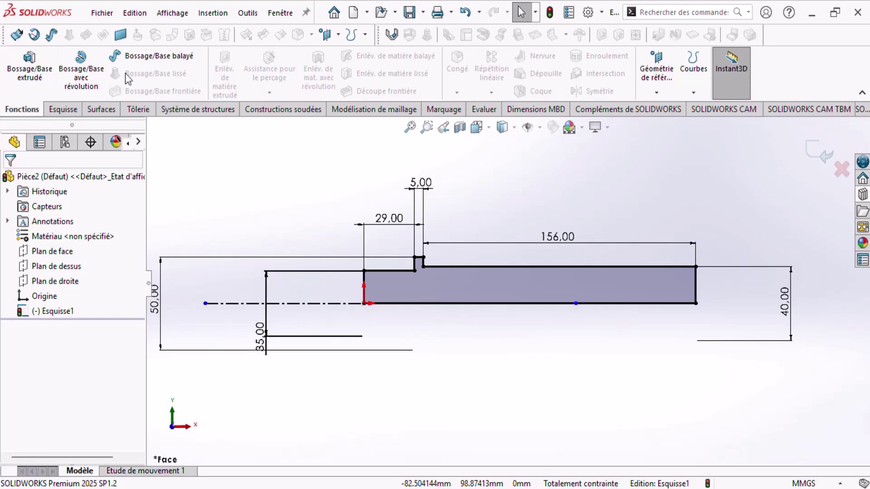
pyautogui.click(82, 73)
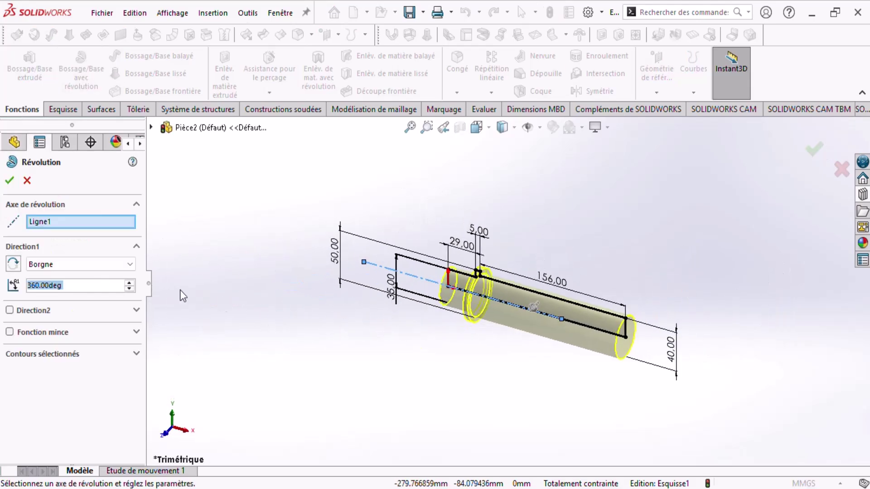
pyautogui.click(9, 180)
pyautogui.moveTo(545, 382); pyautogui.dragTo(620, 386, button='middle')
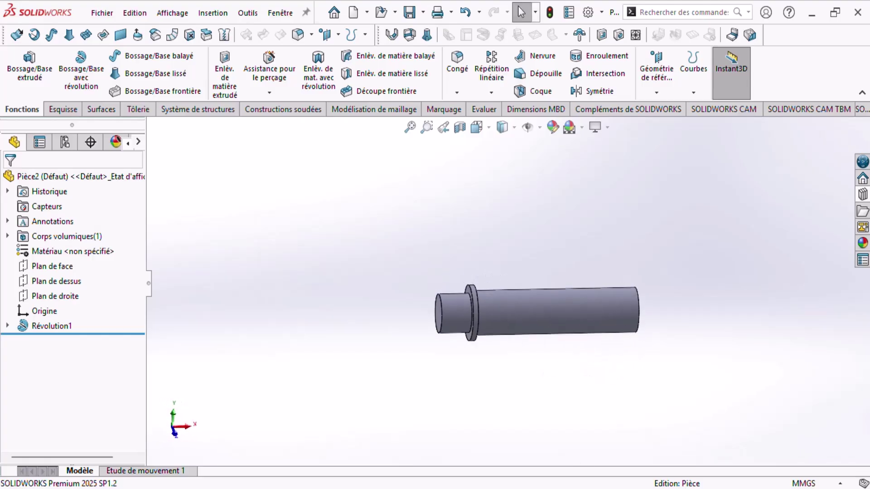
# Check the rear crankshaft's chamfer callout in the PDF drawing and set up a chamfer of 1 mm at 45°
pyautogui.hotkey('alt', 'Tab')
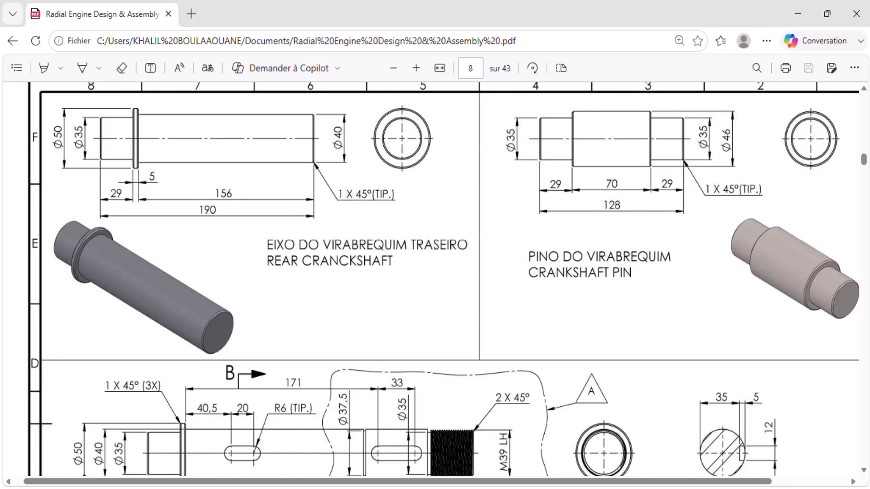
pyautogui.hotkey('alt', 'Tab')
pyautogui.click(456, 92)
pyautogui.click(474, 124)
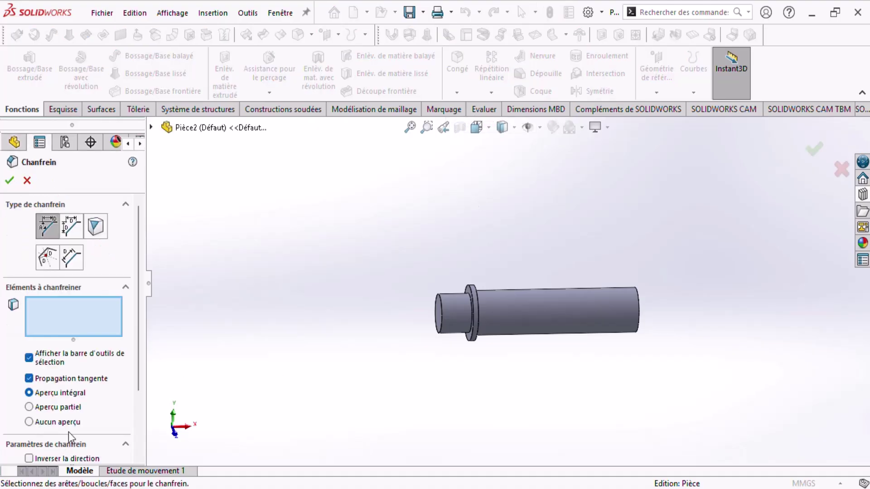
pyautogui.scroll(-3, 99, 362)
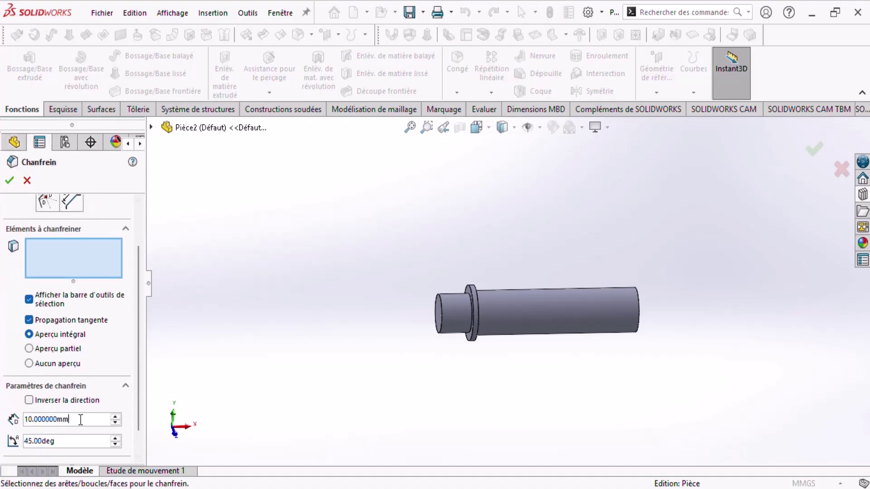
pyautogui.doubleClick(81, 419)
pyautogui.write('1')
pyautogui.press('Return')
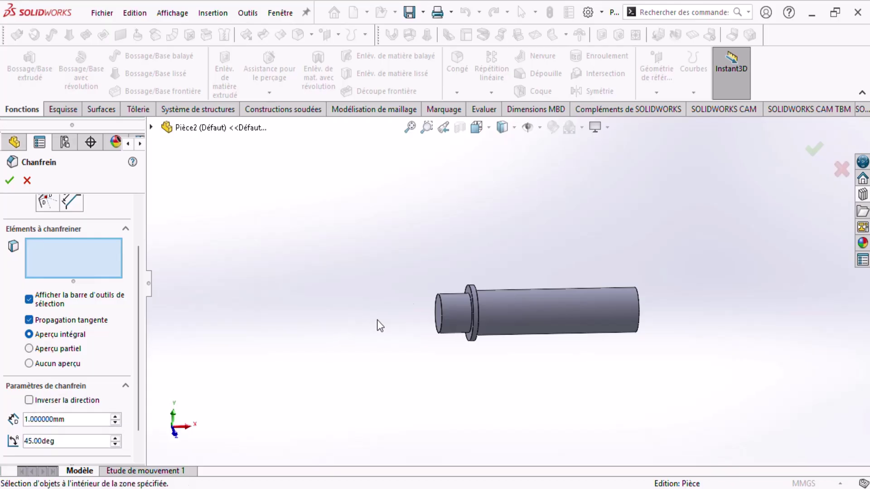
# Apply the chamfer to both end edges of the shaft and both outer rim edges of the collar
pyautogui.scroll(-4, 433, 308)
pyautogui.scroll(-2, 432, 308)
pyautogui.click(427, 295)
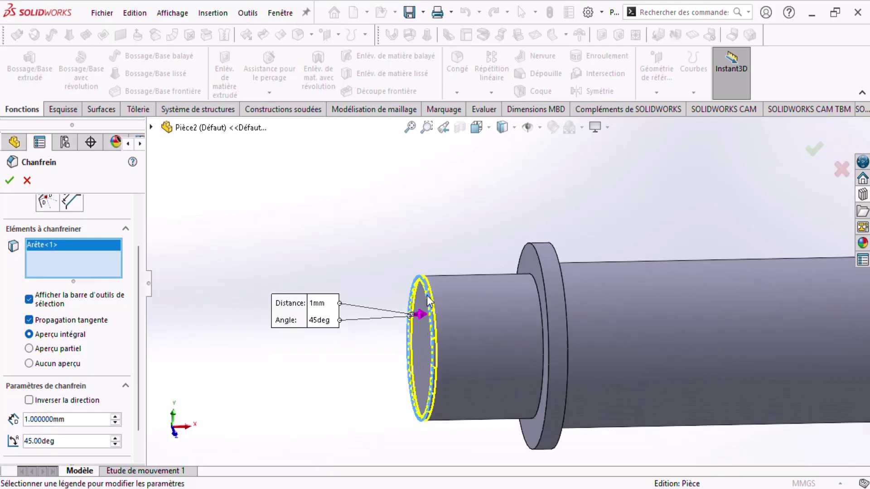
pyautogui.click(537, 262)
pyautogui.click(558, 263)
pyautogui.scroll(3, 616, 282)
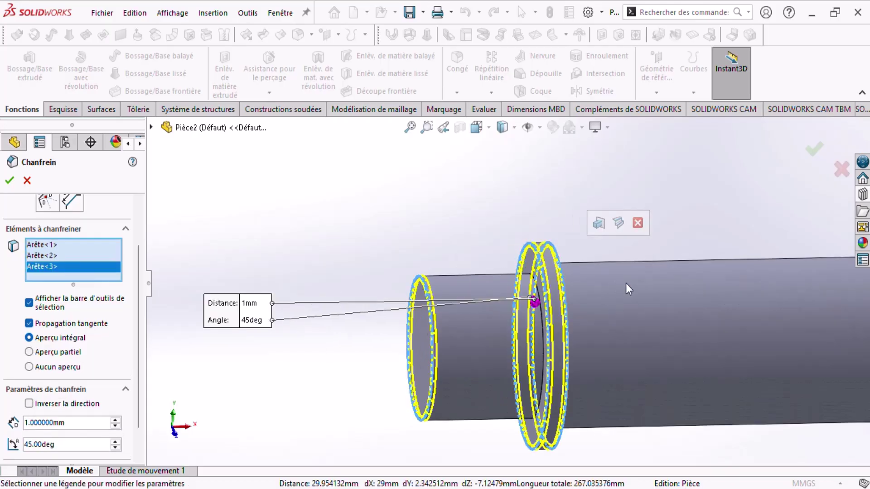
pyautogui.scroll(-2, 770, 299)
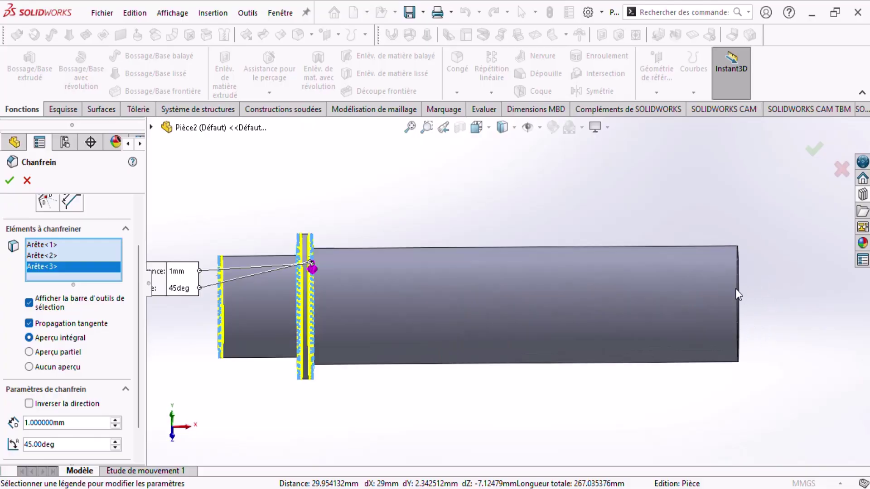
pyautogui.click(735, 288)
pyautogui.press('Return')
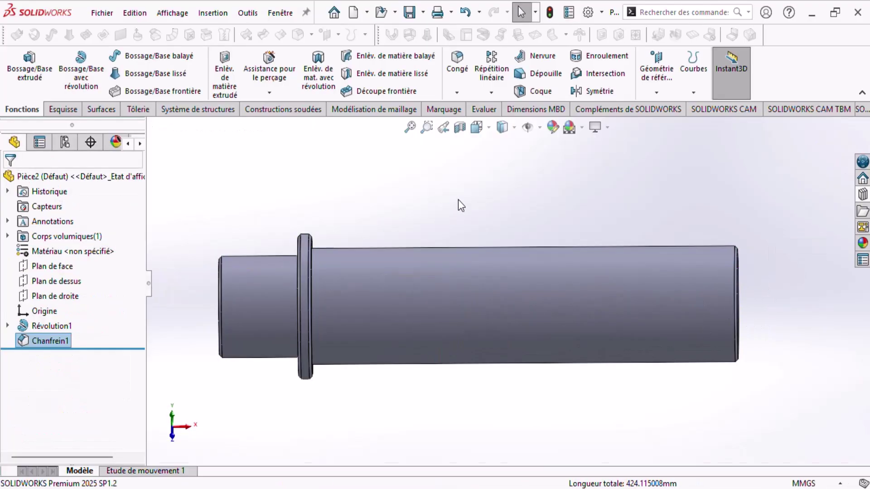
# Find the 4340 steels in the material library and apply AISI 4340 Acier normalisé to the part
pyautogui.scroll(5, 491, 248)
pyautogui.moveTo(525, 307); pyautogui.dragTo(550, 315, button='middle')
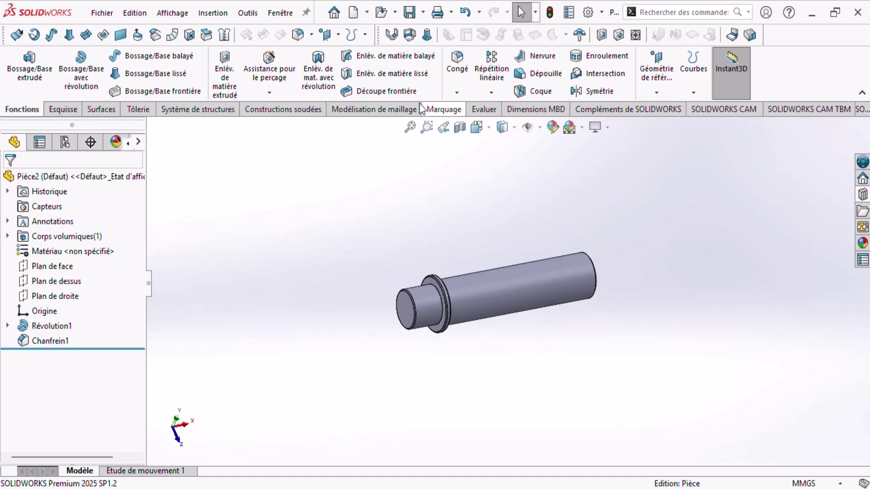
pyautogui.rightClick(102, 255)
pyautogui.click(131, 255)
pyautogui.click(219, 75)
pyautogui.write('434')
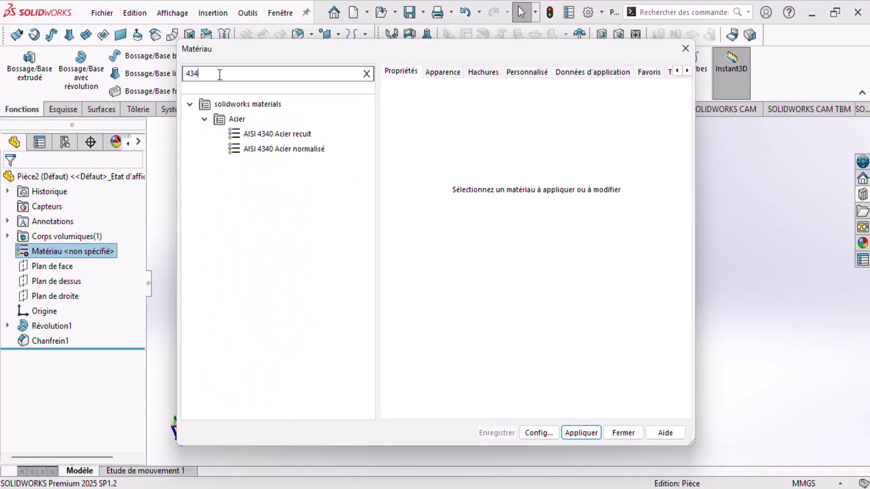
pyautogui.click(267, 149)
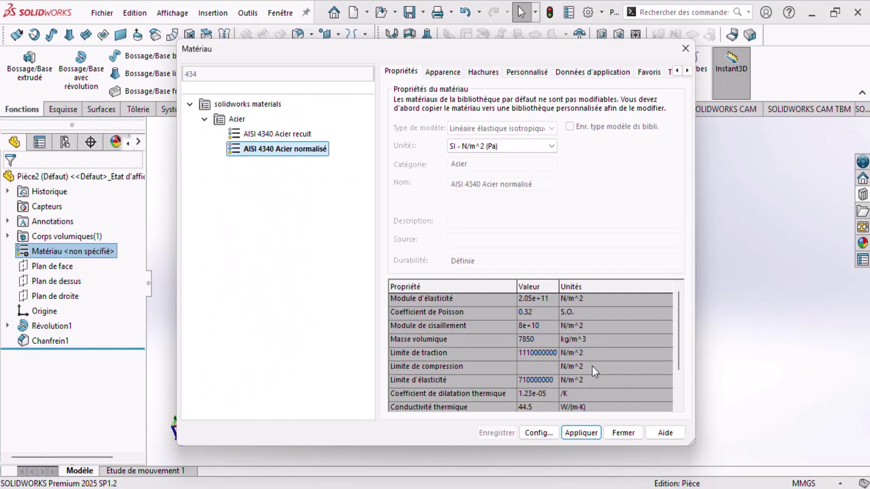
pyautogui.click(581, 432)
pyautogui.click(623, 433)
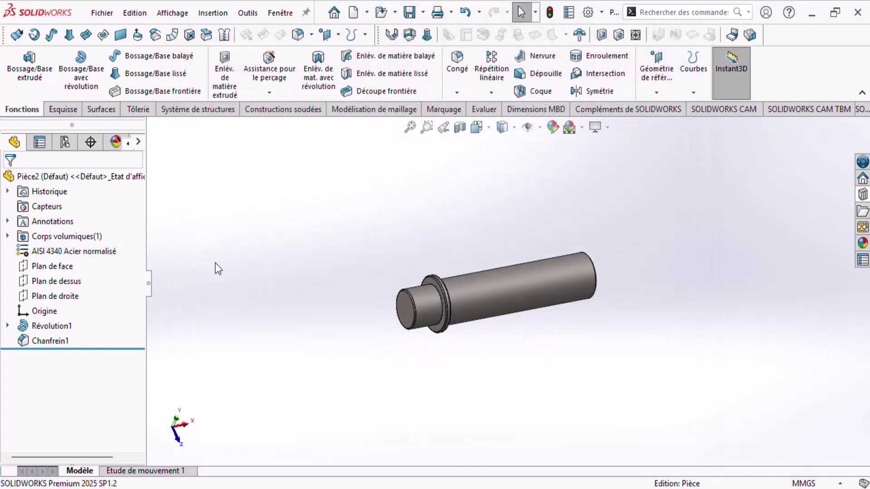
# Add the custom file properties Matériau and Masse to the part
pyautogui.click(88, 13)
pyautogui.click(139, 391)
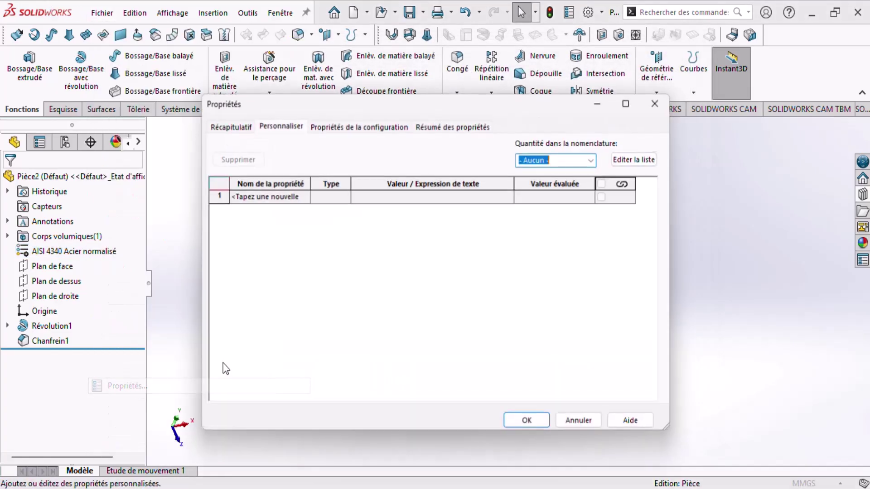
pyautogui.click(286, 196)
pyautogui.click(304, 197)
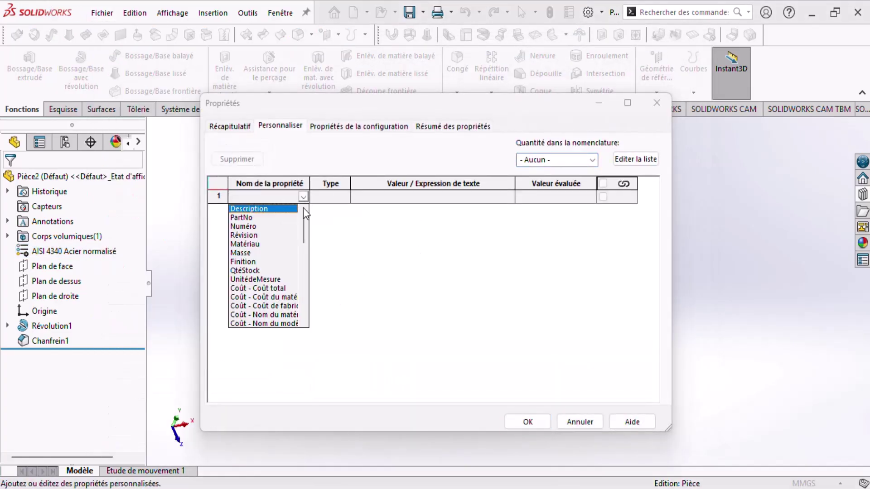
pyautogui.click(253, 244)
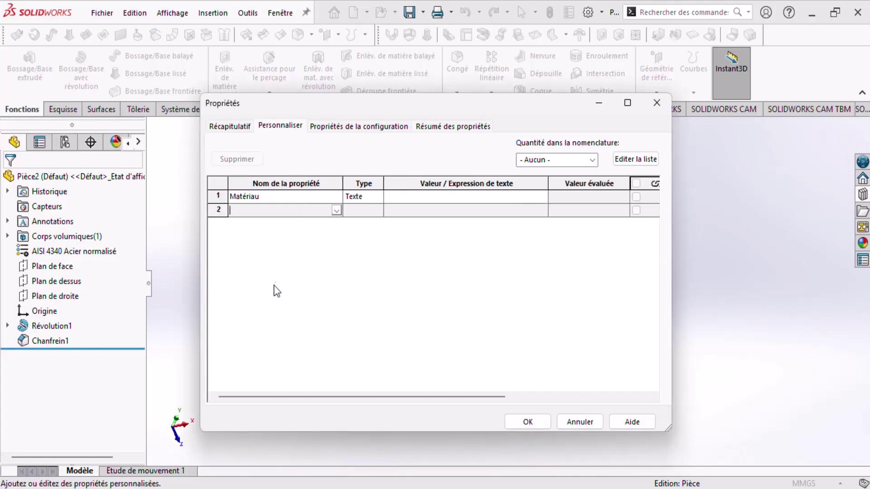
pyautogui.click(336, 210)
pyautogui.click(253, 266)
# Add the custom file properties VérifiéPar and CrééPar to the part
pyautogui.click(333, 224)
pyautogui.click(335, 223)
pyautogui.scroll(-6, 272, 299)
pyautogui.click(246, 271)
pyautogui.click(335, 237)
pyautogui.scroll(-5, 254, 326)
pyautogui.click(251, 355)
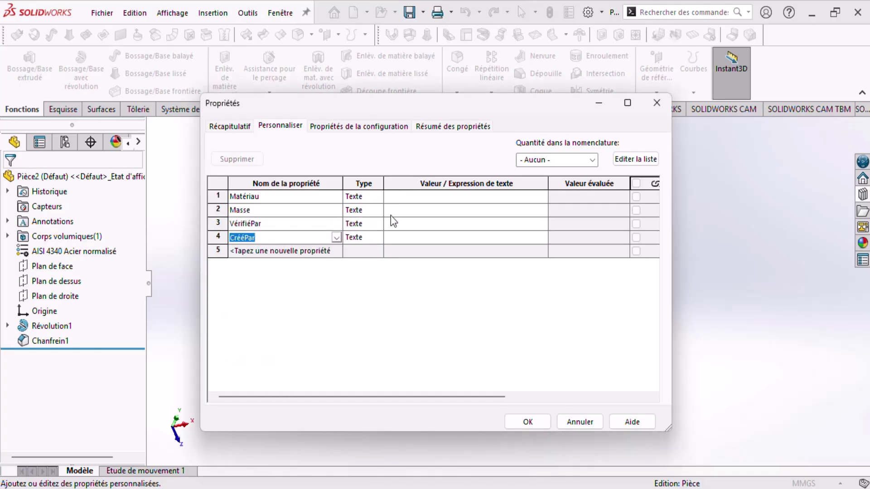
# Enter the author's full name as the CrééPar value and copy it to the VérifiéPar value
pyautogui.click(389, 237)
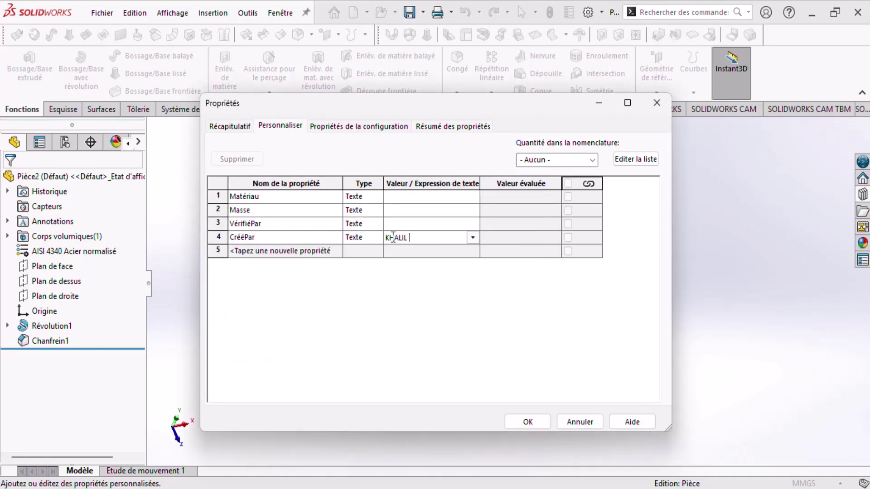
pyautogui.hotkey('ctrl', 'a')
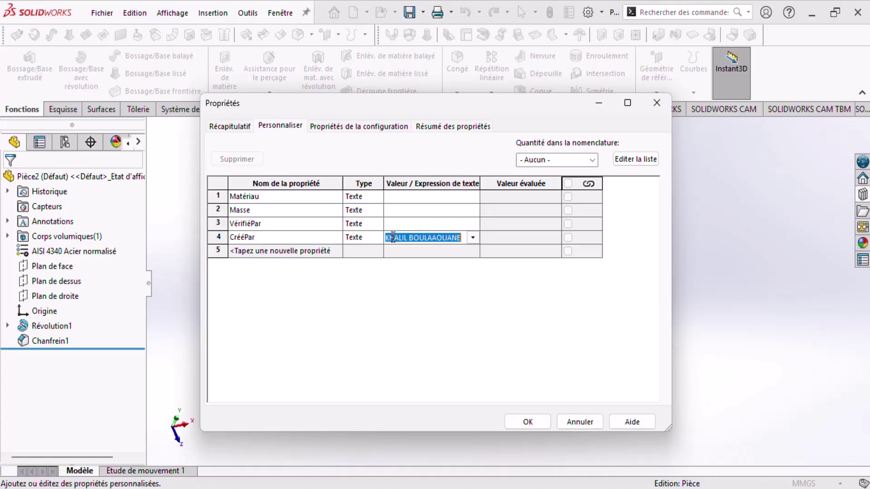
pyautogui.hotkey('ctrl', 'c')
pyautogui.click(394, 223)
pyautogui.hotkey('ctrl', 'v')
# Link the Masse property to SW-Masse and the Matériau property to SW-Matériau, and accept the custom properties
pyautogui.click(432, 210)
pyautogui.click(473, 210)
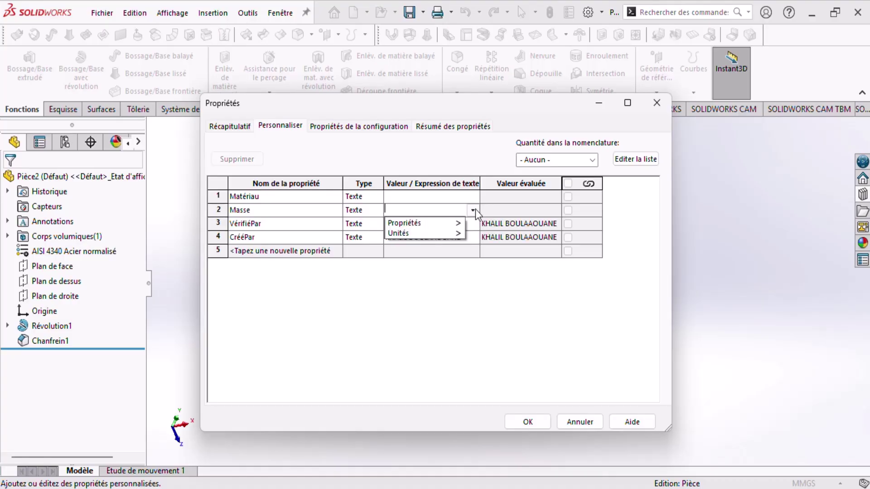
pyautogui.moveTo(458, 224)
pyautogui.click(472, 197)
pyautogui.moveTo(449, 207)
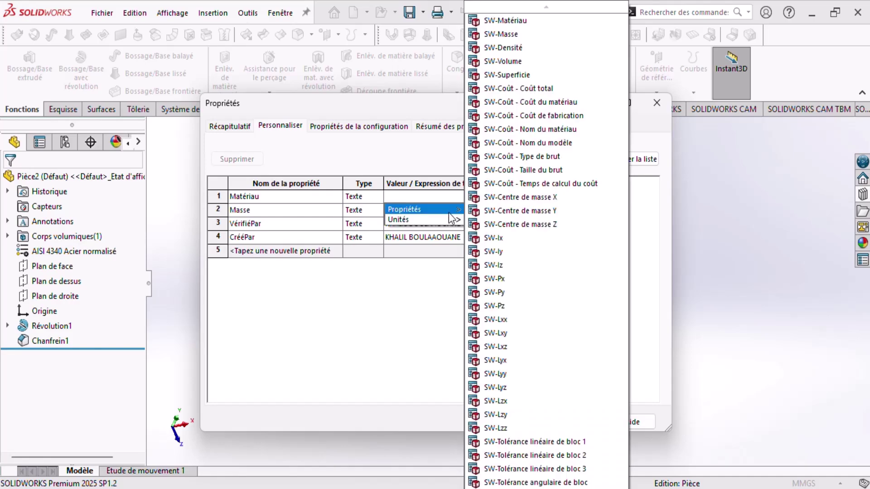
pyautogui.click(499, 20)
pyautogui.click(493, 199)
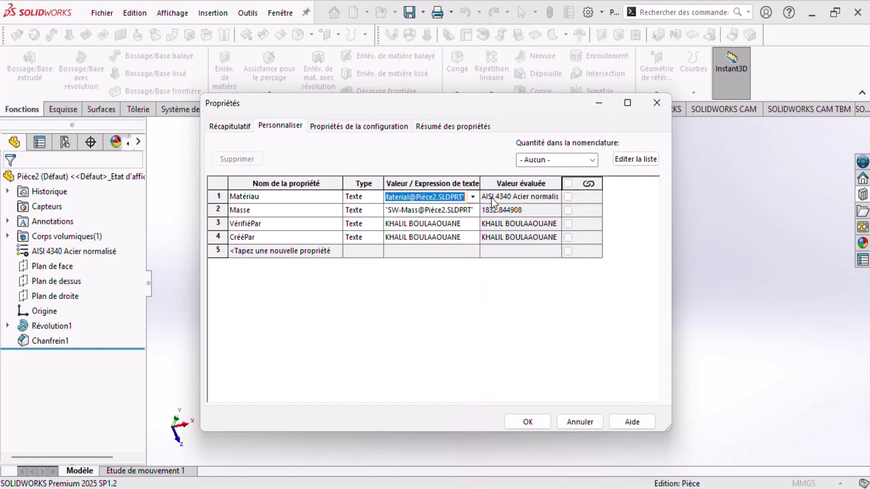
pyautogui.click(534, 419)
pyautogui.moveTo(585, 322); pyautogui.dragTo(577, 373, button='middle')
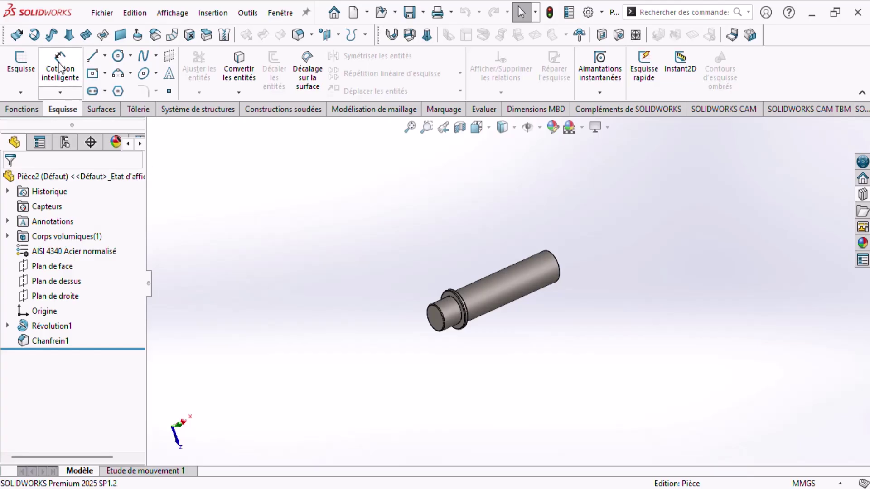
# Create a new part document
pyautogui.click(101, 12)
pyautogui.click(113, 33)
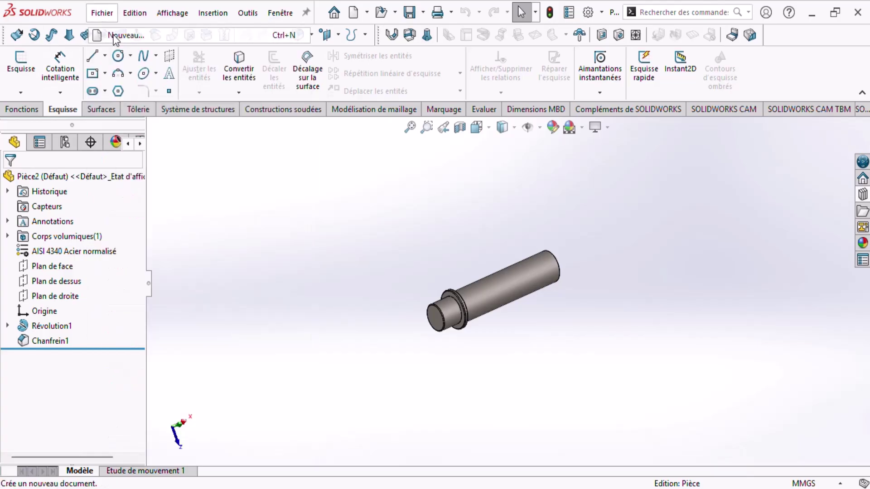
pyautogui.click(526, 425)
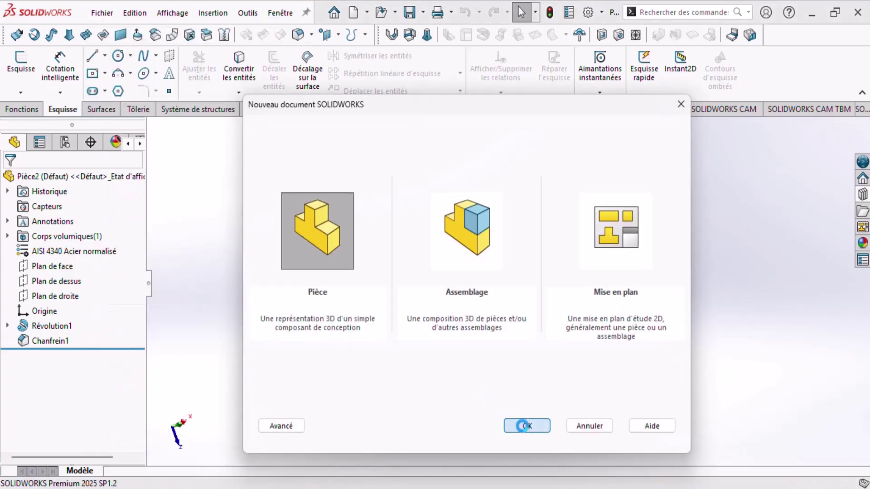
# Start a sketch on the front plane and draw a horizontal centerline through the origin
pyautogui.click(52, 251)
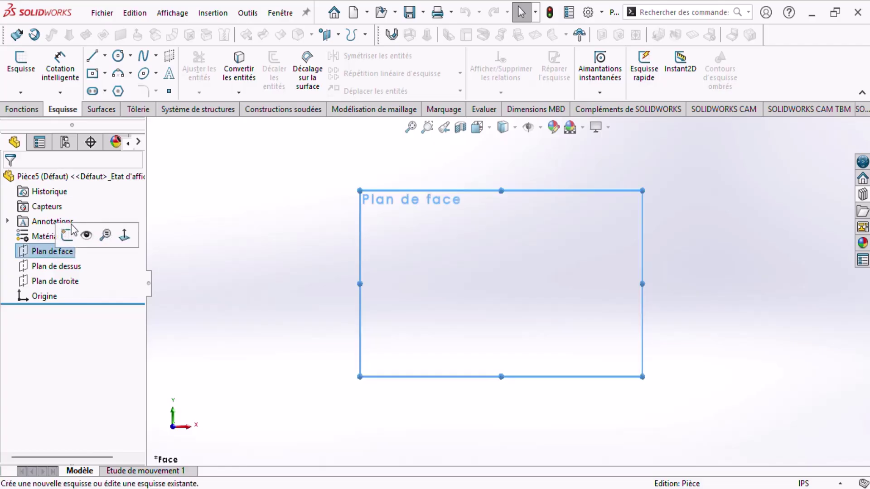
pyautogui.click(71, 233)
pyautogui.click(105, 55)
pyautogui.click(372, 283)
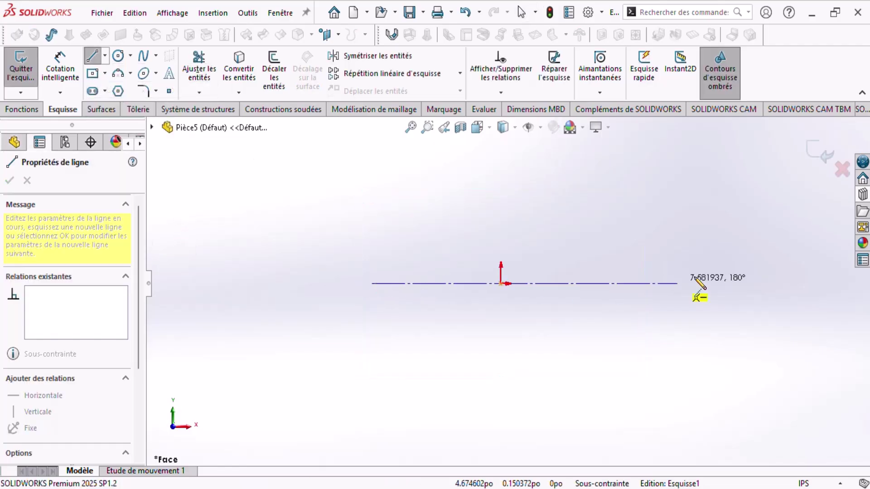
pyautogui.click(717, 284)
pyautogui.press('Escape')
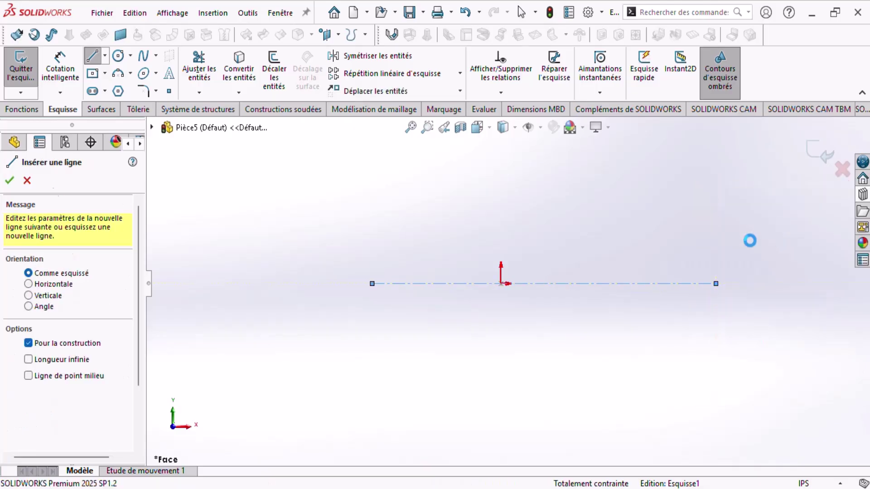
# Sketch an open stepped profile above the centerline, with a raised middle section and a left shoulder about 2.86 in long
pyautogui.press('l')
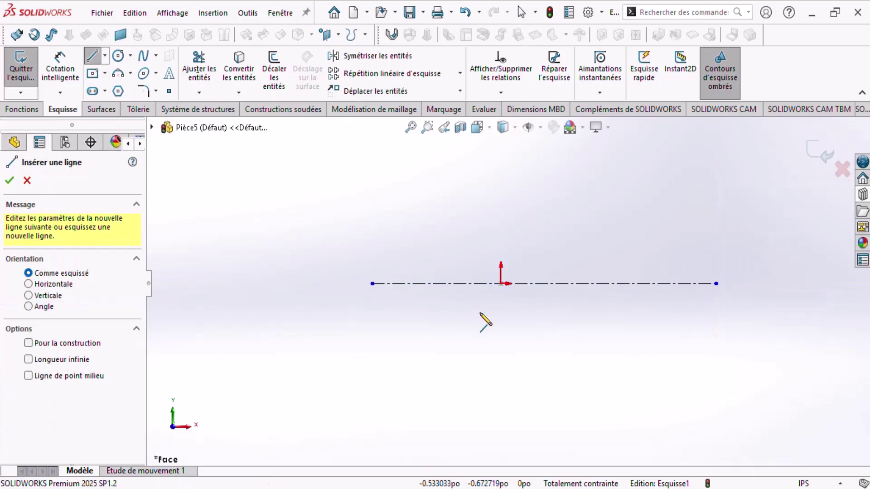
pyautogui.click(442, 283)
pyautogui.click(442, 229)
pyautogui.click(557, 230)
pyautogui.click(557, 191)
pyautogui.click(651, 191)
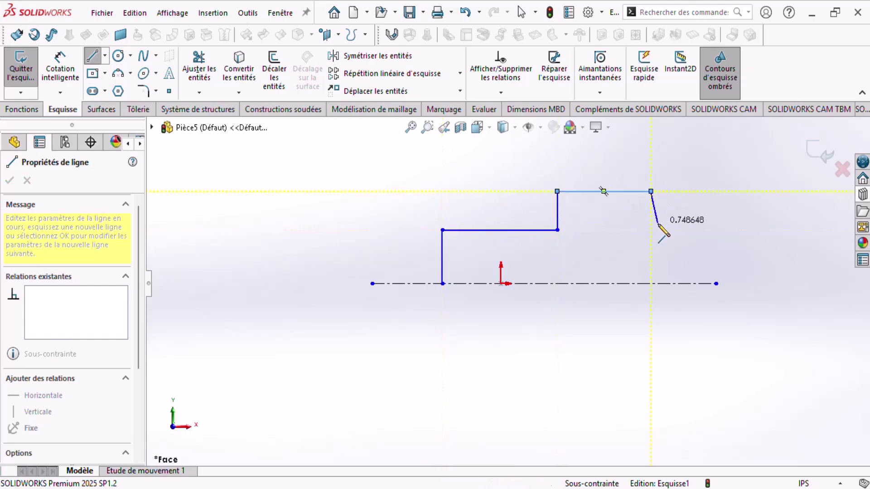
pyautogui.click(652, 229)
pyautogui.click(729, 235)
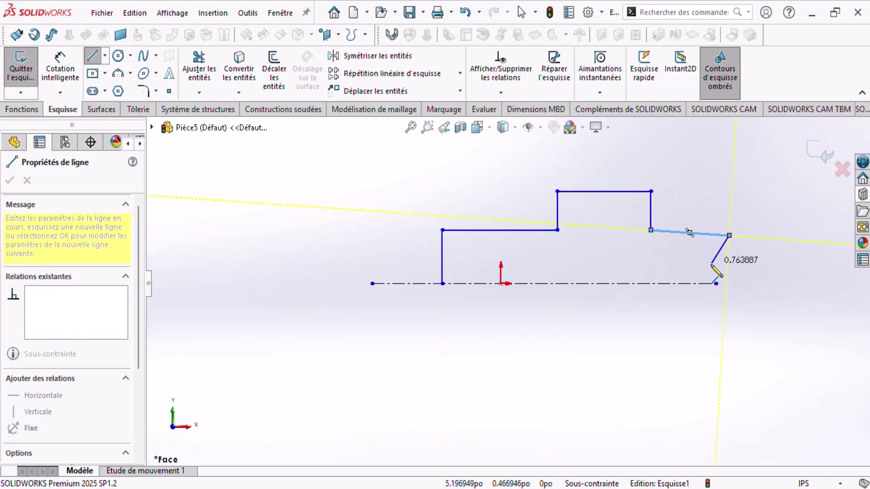
pyautogui.click(729, 284)
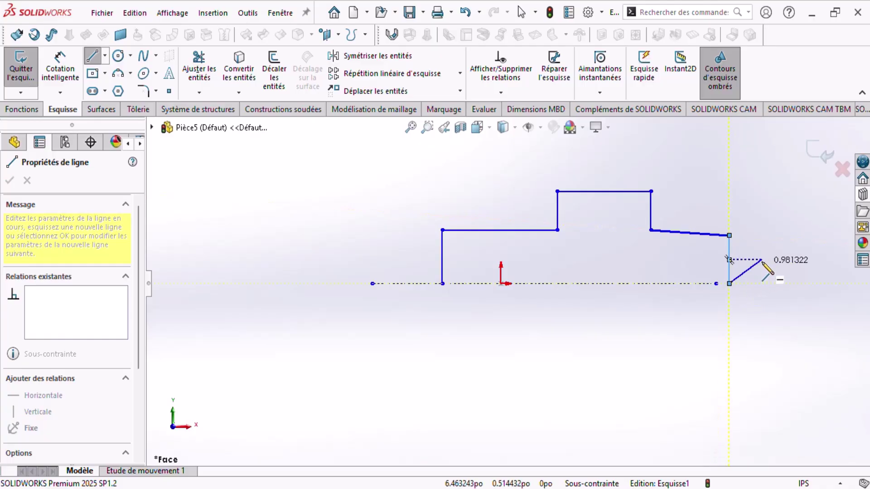
pyautogui.press('Escape')
# Make the sloped right shoulder line horizontal and the right end line's lower endpoint coincident with the centerline
pyautogui.click(665, 230)
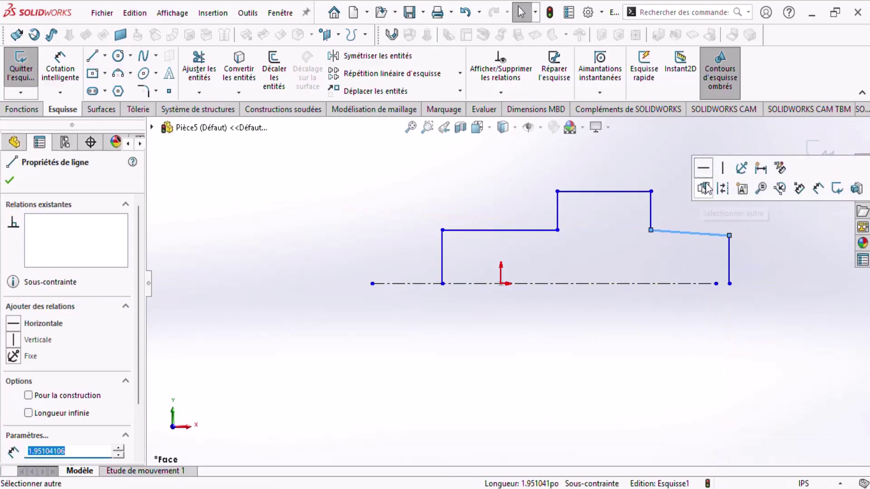
pyautogui.click(705, 169)
pyautogui.click(729, 278)
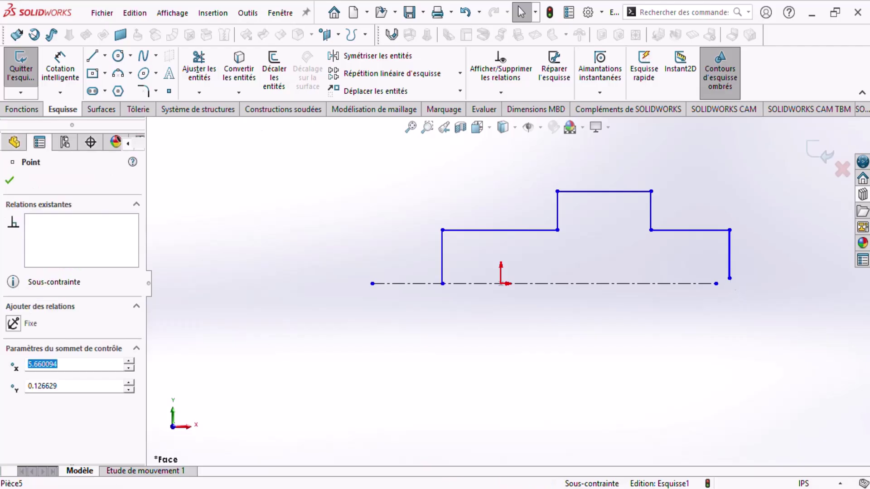
pyautogui.keyDown('ctrl'); pyautogui.click(673, 283); pyautogui.keyUp('ctrl')
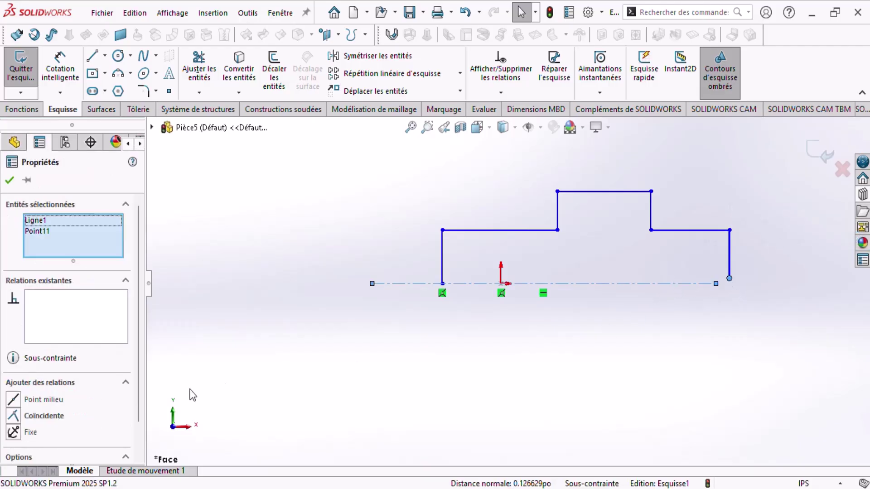
pyautogui.click(13, 416)
pyautogui.click(470, 390)
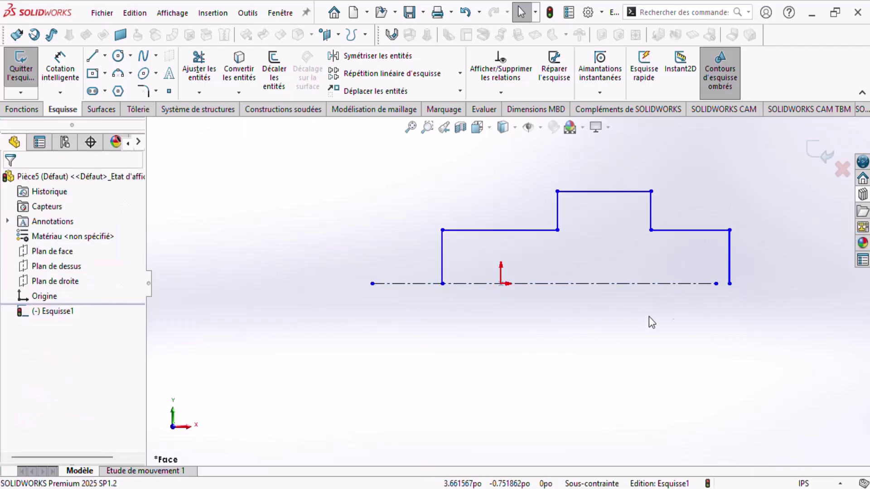
# Extend the centerline beyond the profile's right end and close the profile with a line along the axis
pyautogui.moveTo(716, 284); pyautogui.dragTo(780, 285)
pyautogui.click(306, 248)
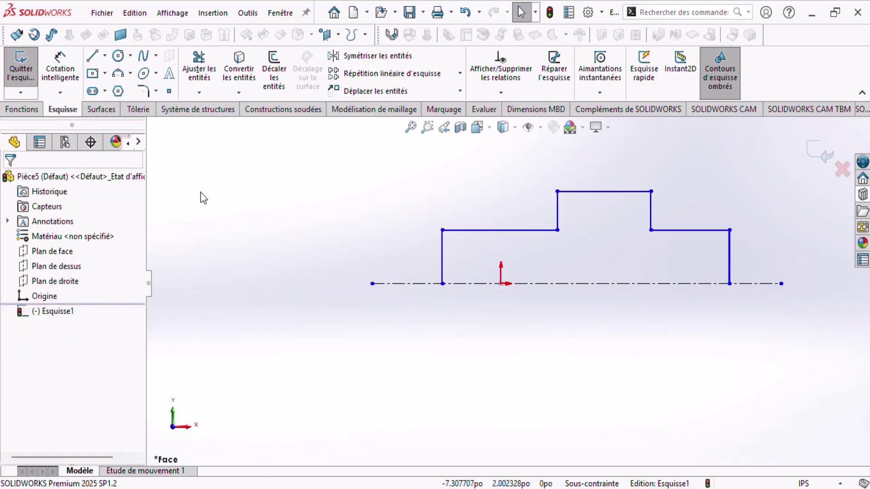
pyautogui.click(93, 56)
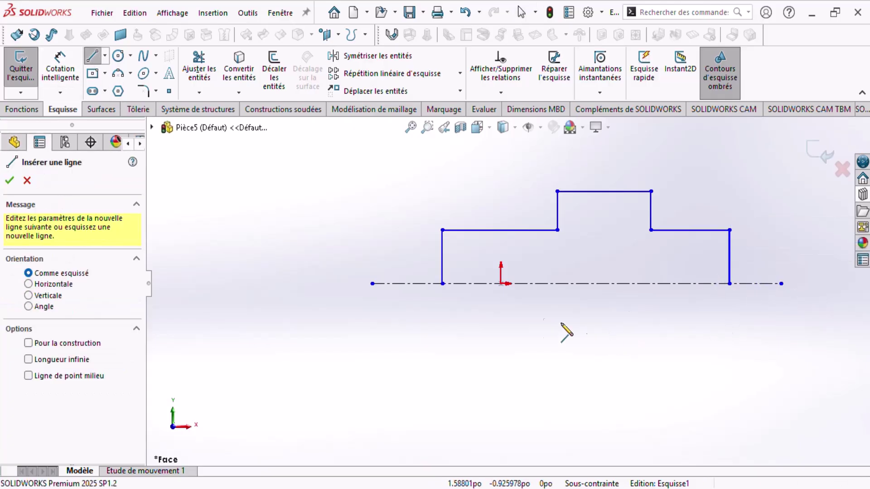
pyautogui.click(443, 285)
pyautogui.click(729, 283)
pyautogui.rightClick(732, 171)
pyautogui.click(744, 174)
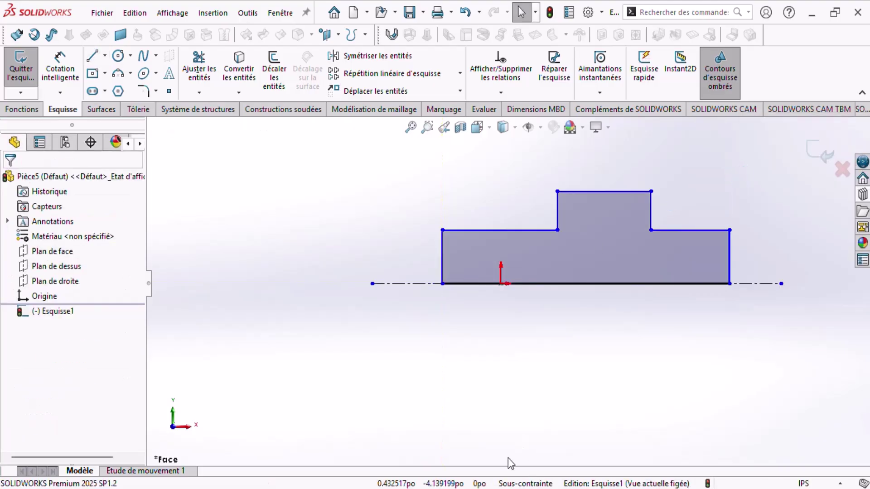
# Make the left and right shoulder lines collinear and equal in length
pyautogui.click(514, 230)
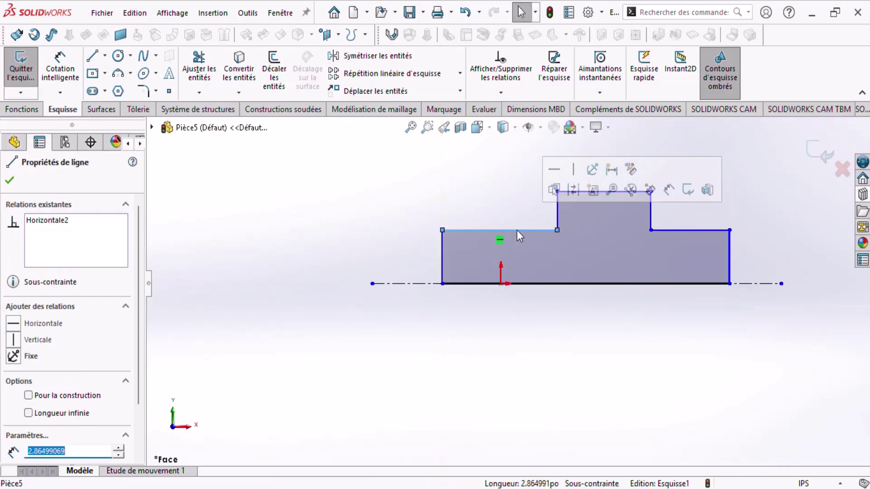
pyautogui.keyDown('ctrl'); pyautogui.click(698, 231); pyautogui.keyUp('ctrl')
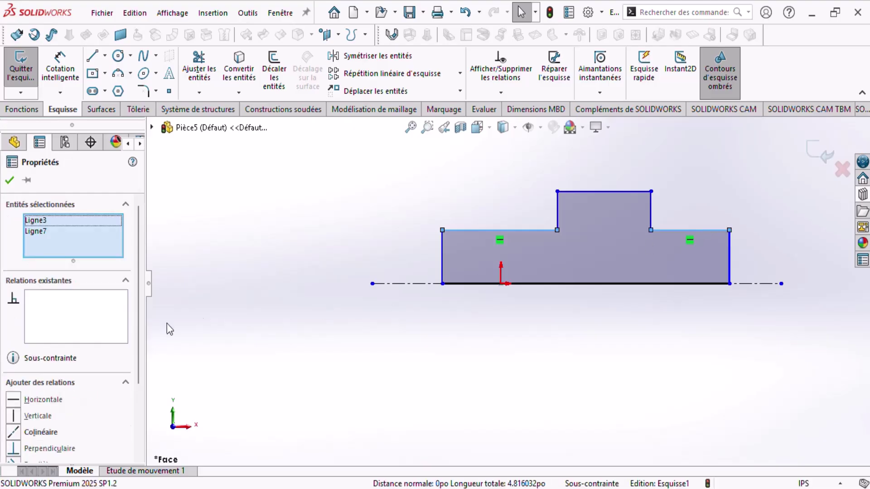
pyautogui.click(571, 399)
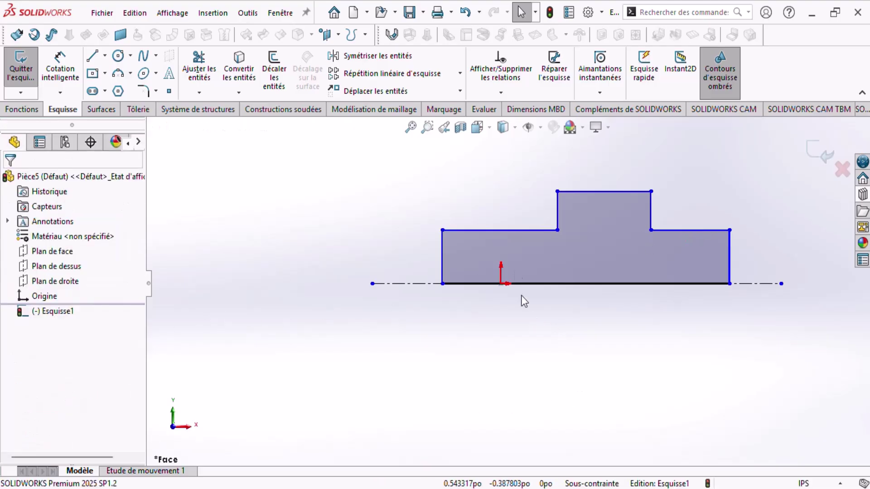
pyautogui.click(508, 230)
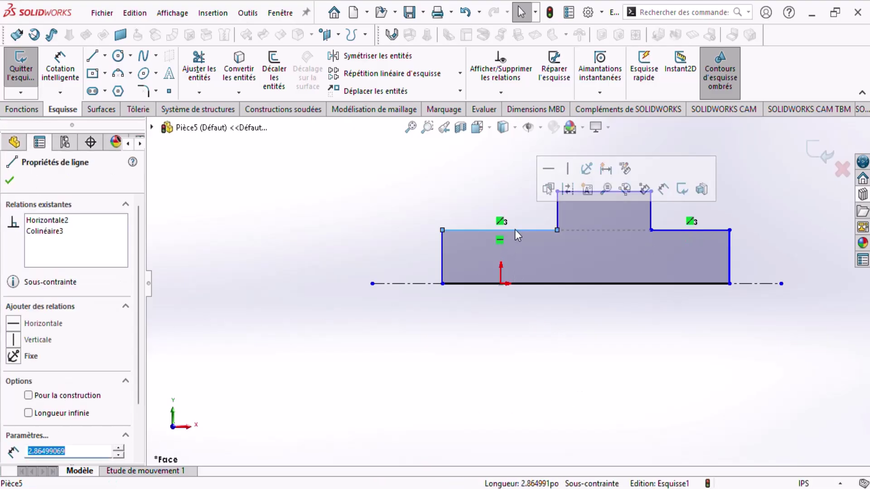
pyautogui.keyDown('ctrl'); pyautogui.click(678, 230); pyautogui.keyUp('ctrl')
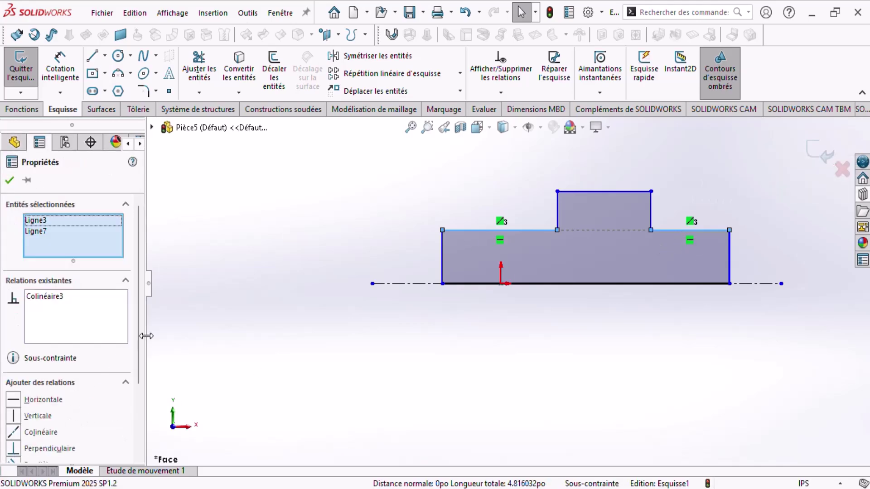
pyautogui.scroll(-2, 144, 342)
pyautogui.click(32, 447)
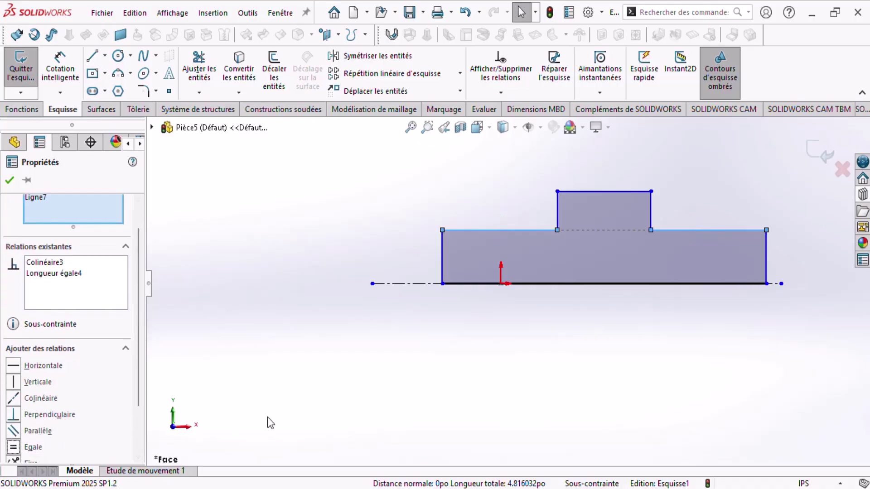
pyautogui.click(365, 410)
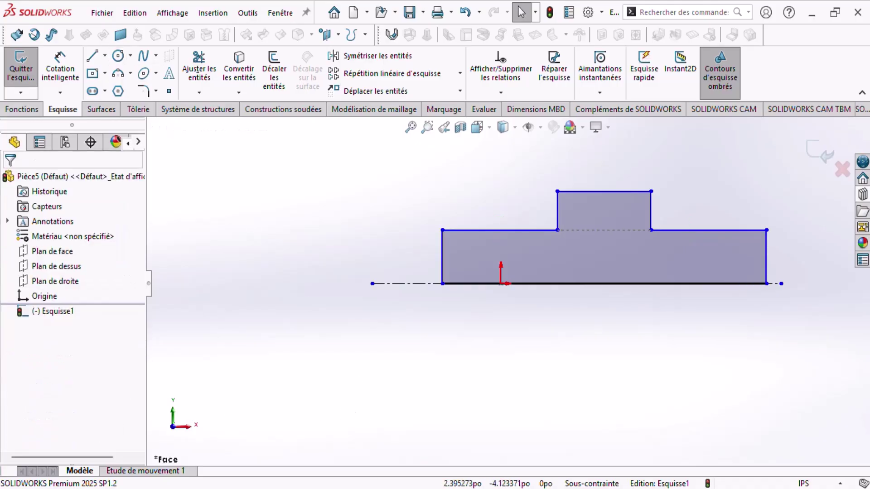
# Consult the crankshaft pin's dimensions in the PDF drawing and return to the sketch
pyautogui.hotkey('alt', 'Tab')
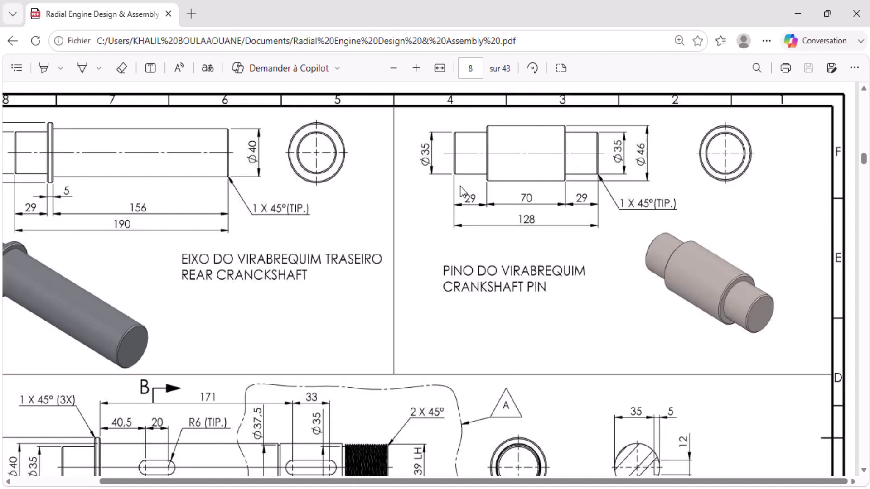
pyautogui.hotkey('alt', 'Tab')
pyautogui.click(82, 71)
pyautogui.click(493, 230)
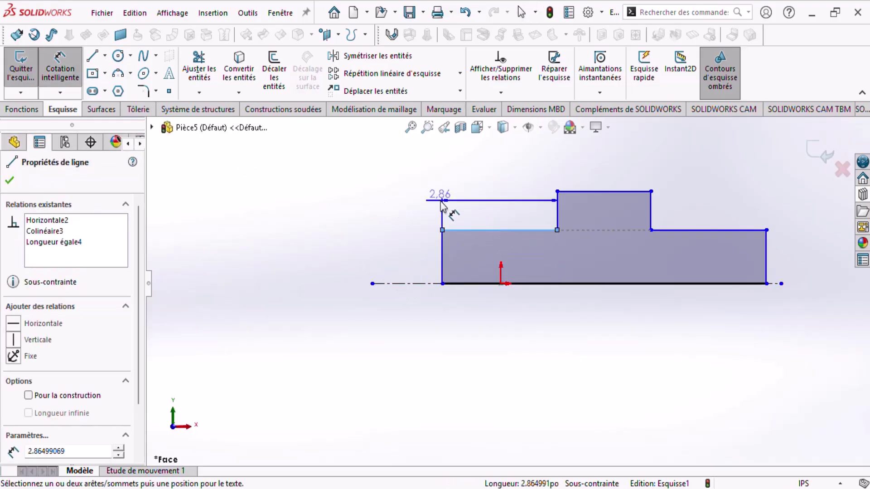
pyautogui.press('Escape')
# Set the document units to MMGS (millimetre, gram, second) and reopen the profile sketch for editing
pyautogui.click(824, 480)
pyautogui.click(785, 427)
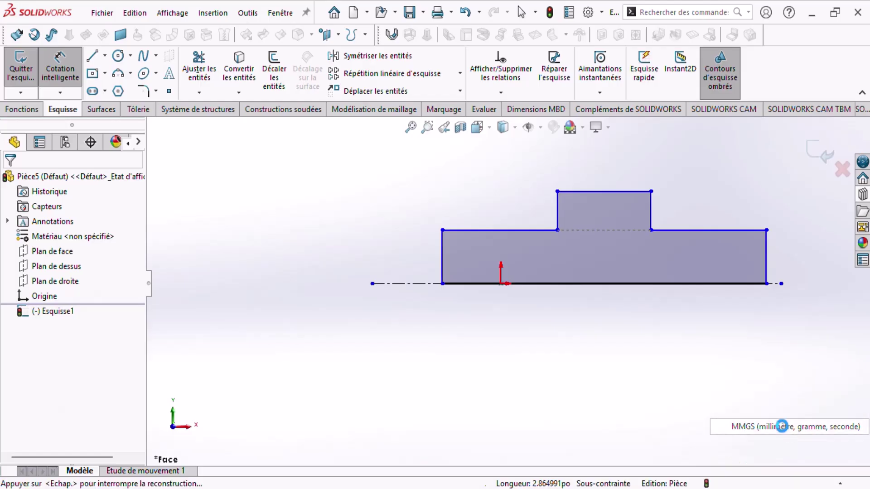
pyautogui.click(59, 312)
pyautogui.click(89, 276)
# Dimension the left shoulder's diameter across the centerline as 35 mm
pyautogui.click(58, 70)
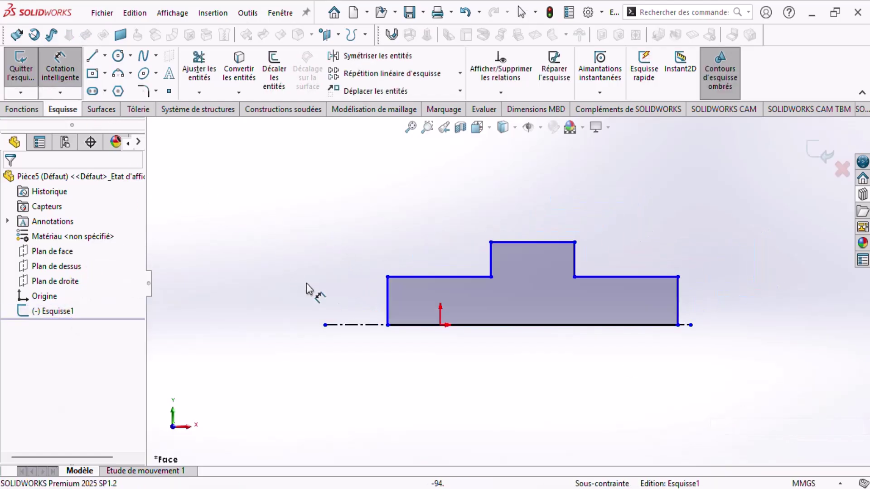
pyautogui.click(412, 276)
pyautogui.click(352, 325)
pyautogui.click(285, 329)
pyautogui.write('35')
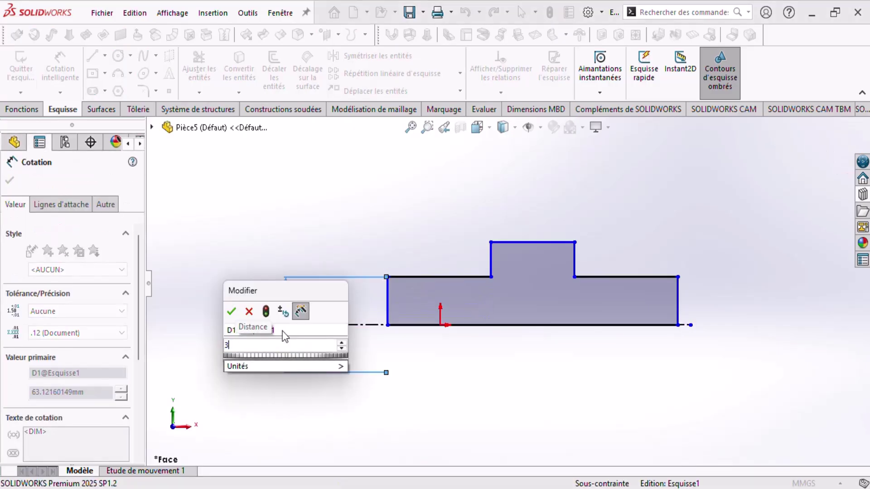
pyautogui.press('Return')
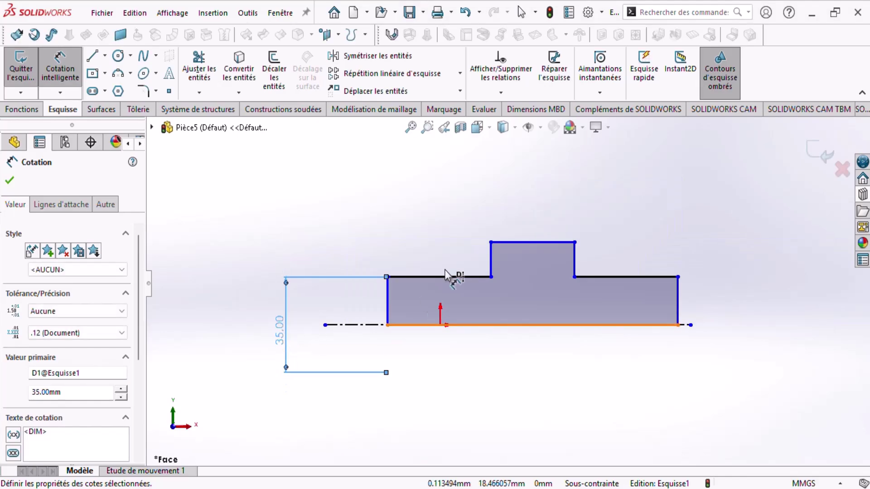
# Dimension the raised middle section's diameter across the centerline as 46 mm
pyautogui.click(544, 243)
pyautogui.click(680, 325)
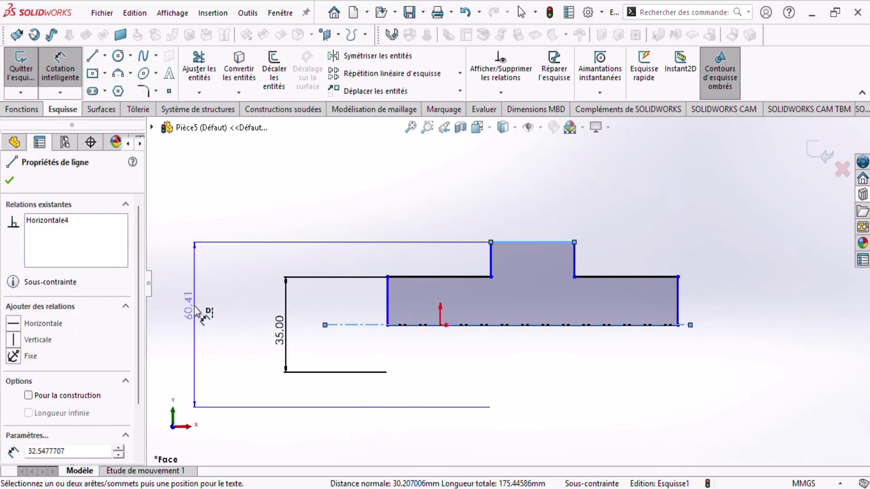
pyautogui.click(194, 308)
pyautogui.write('46')
pyautogui.press('Return')
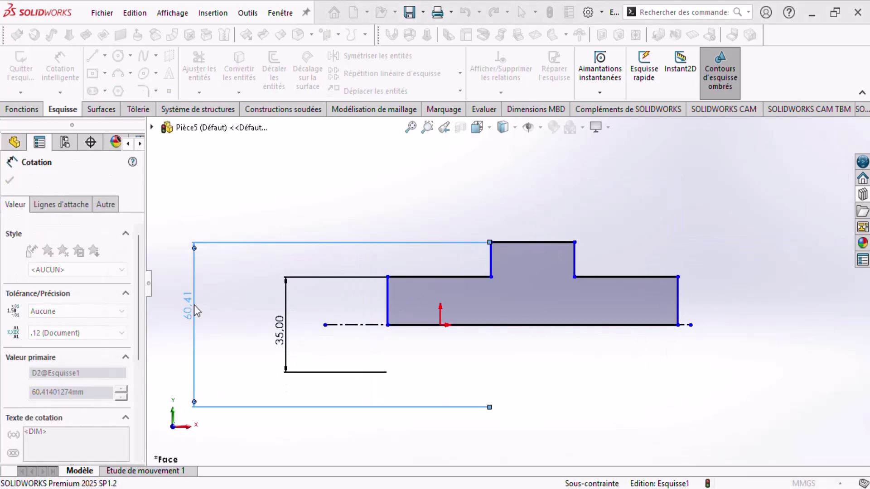
# Set the left shoulder's length to 29 mm and the raised middle section's length to 70 mm
pyautogui.click(434, 276)
pyautogui.click(428, 226)
pyautogui.write('29')
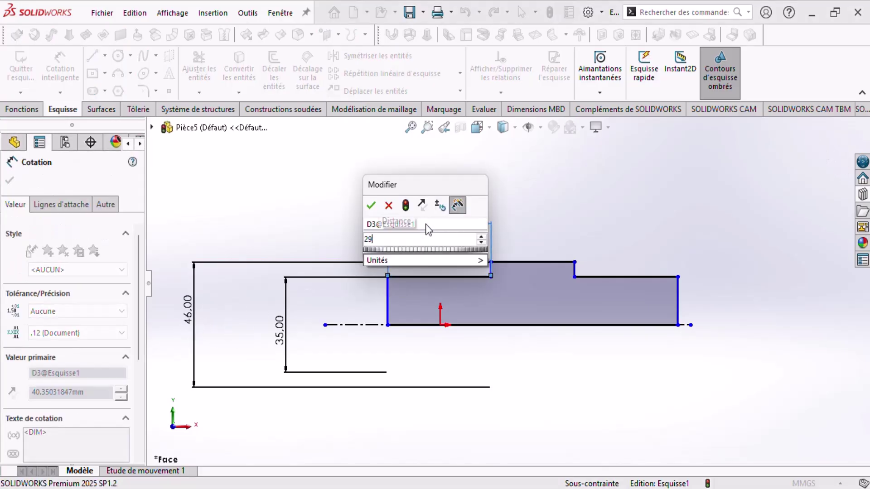
pyautogui.press('Return')
pyautogui.click(529, 264)
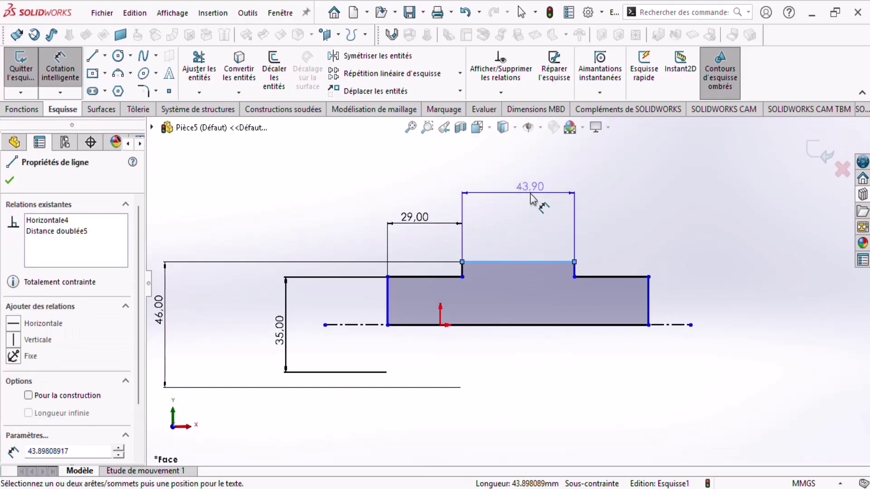
pyautogui.click(530, 194)
pyautogui.write('70')
pyautogui.press('Return')
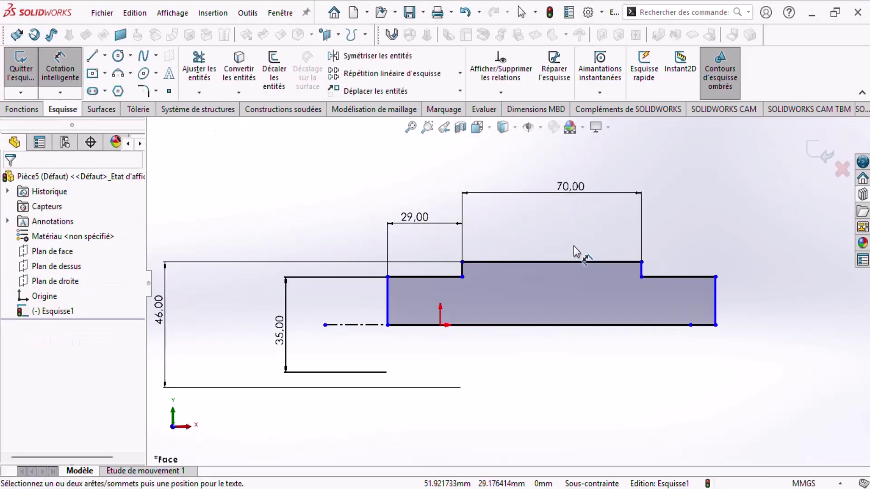
# Make the profile's left end line coincident with the origin
pyautogui.press('Escape')
pyautogui.click(386, 299)
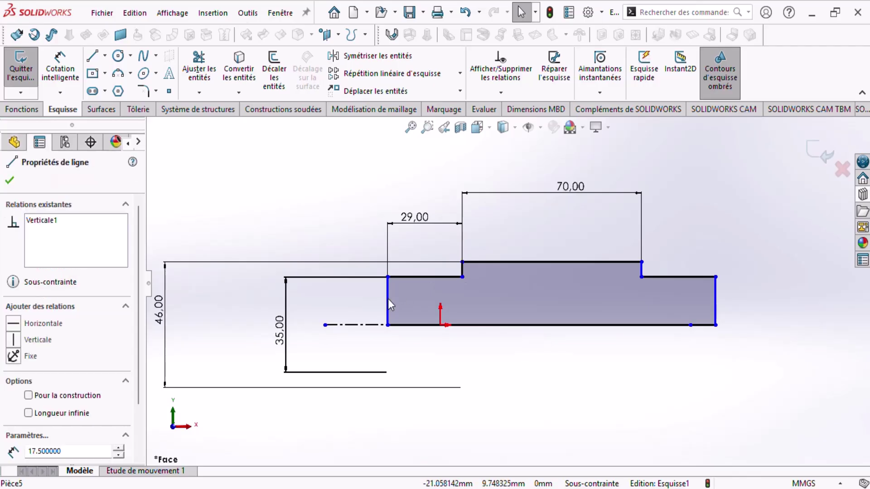
pyautogui.keyDown('ctrl'); pyautogui.click(441, 327); pyautogui.keyUp('ctrl')
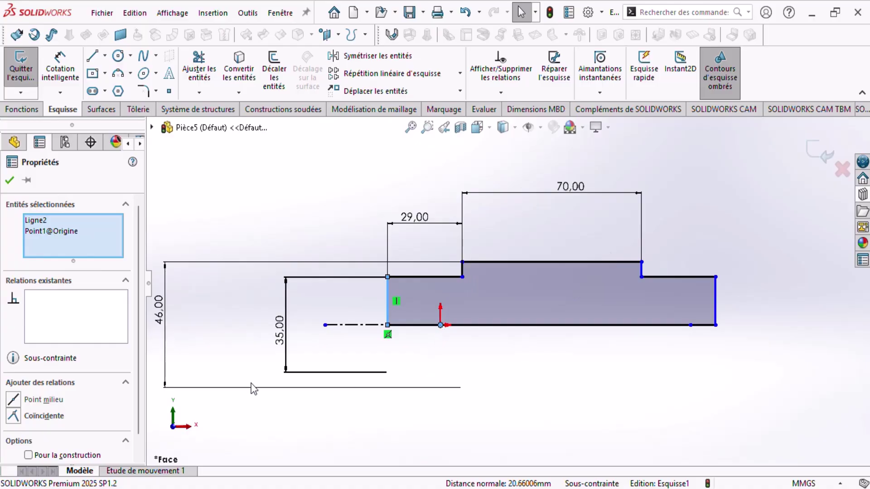
pyautogui.click(14, 415)
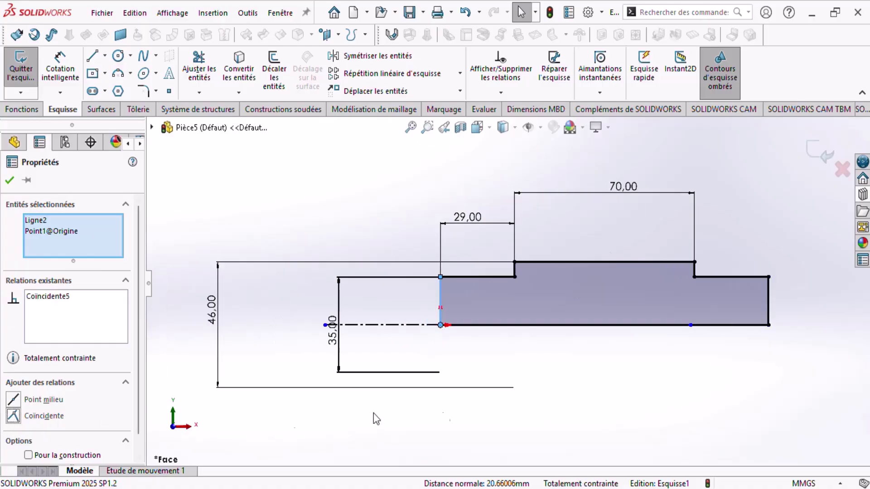
pyautogui.click(600, 396)
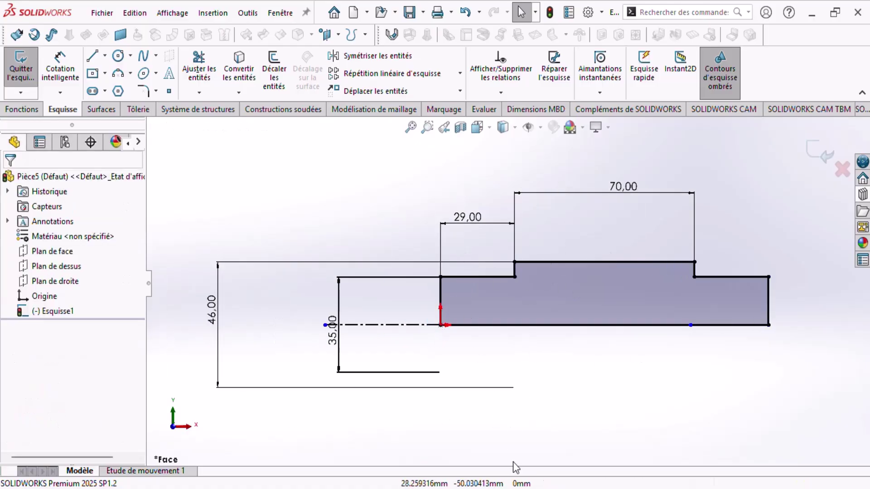
# Check the crankshaft pin's overall length and chamfer callout in the PDF drawing, and return to the sketch
pyautogui.hotkey('alt', 'Tab')
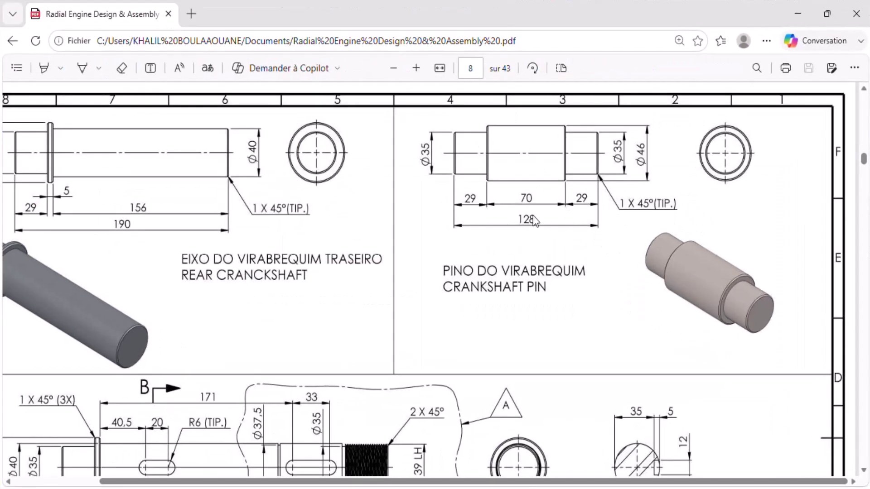
pyautogui.hotkey('alt', 'Tab')
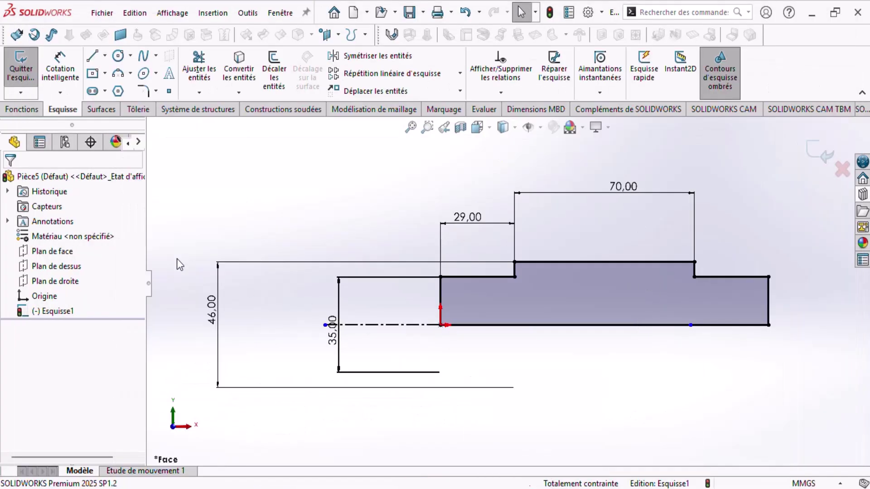
# Revolve the stepped profile 360° about the centerline to form the crankshaft pin's solid body
pyautogui.click(23, 110)
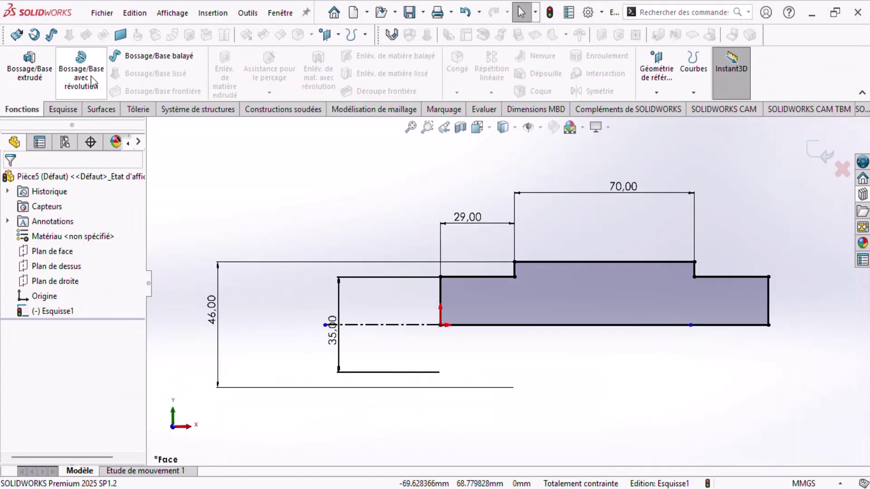
pyautogui.click(92, 73)
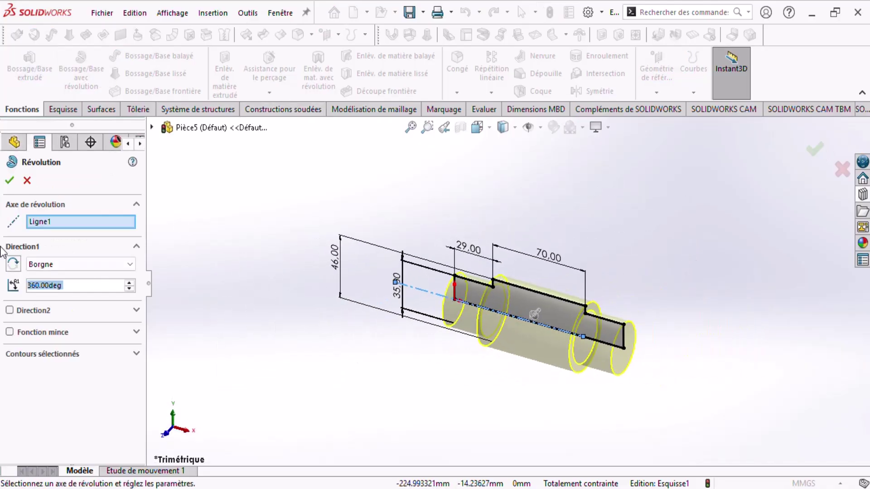
pyautogui.click(10, 180)
pyautogui.moveTo(693, 338); pyautogui.dragTo(713, 340, button='middle')
# Check the crankshaft pin's chamfer callout in the PDF drawing, and start a chamfer with a distance of 1 mm
pyautogui.click(510, 488)
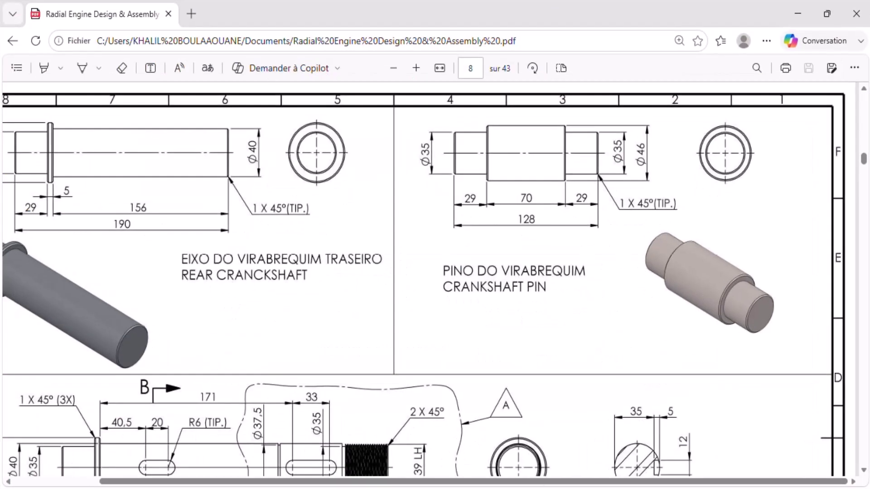
pyautogui.hotkey('alt', 'Tab')
pyautogui.click(457, 93)
pyautogui.click(466, 123)
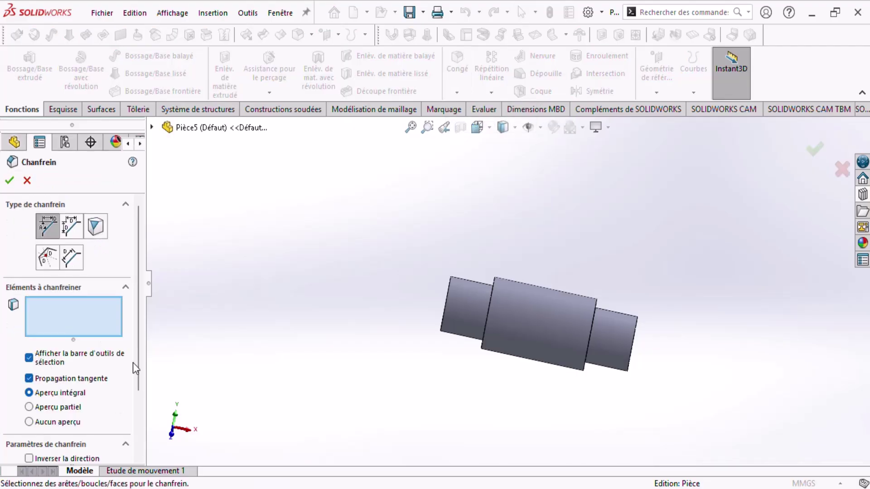
pyautogui.scroll(-3, 116, 400)
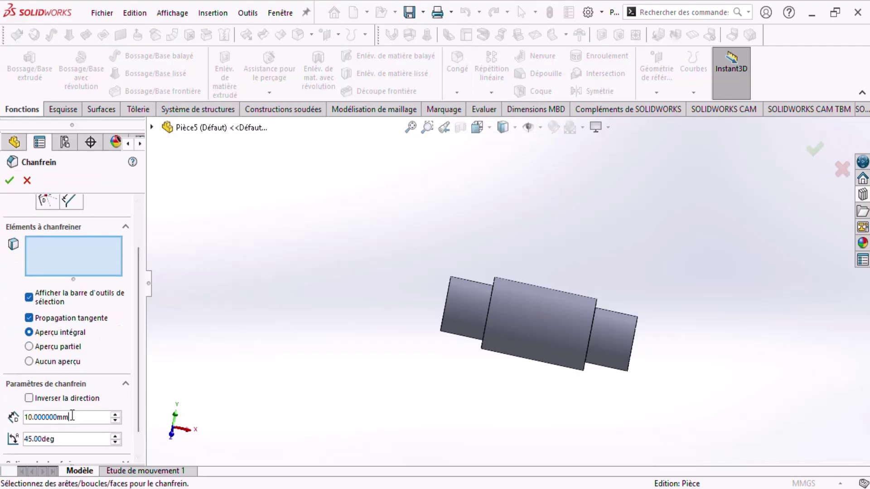
pyautogui.write('1')
pyautogui.press('Return')
# Chamfer the pin's two end edges and both outer edges of the middle section at 1 mm × 45°, rechecking the drawing
pyautogui.moveTo(301, 314); pyautogui.dragTo(558, 276, button='middle')
pyautogui.click(558, 276)
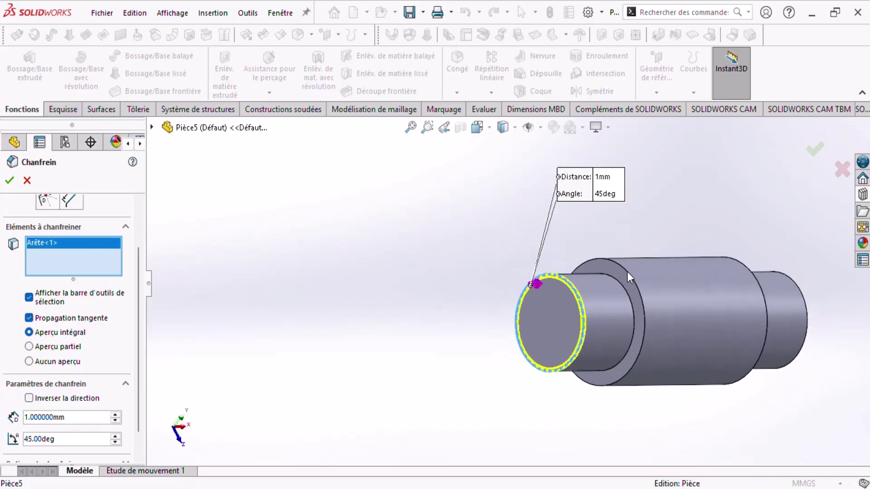
pyautogui.click(627, 271)
pyautogui.moveTo(684, 307); pyautogui.dragTo(653, 292, button='middle')
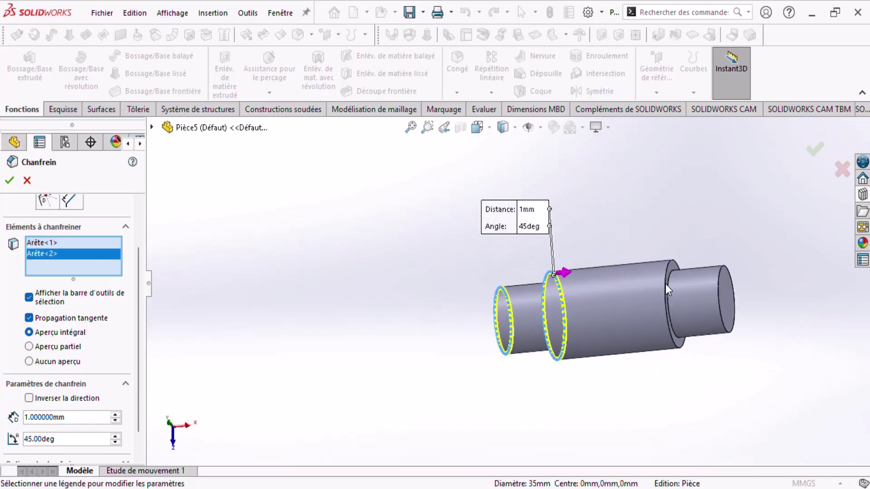
pyautogui.click(666, 286)
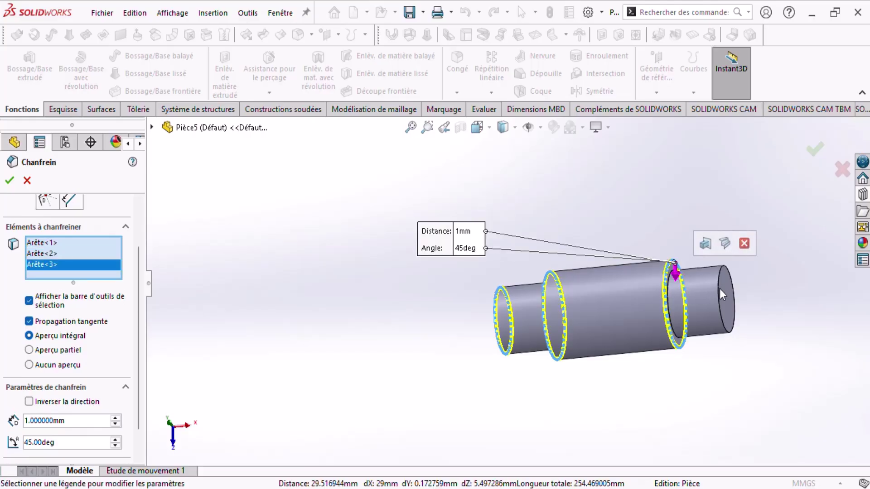
pyautogui.click(721, 295)
pyautogui.hotkey('alt', 'Tab')
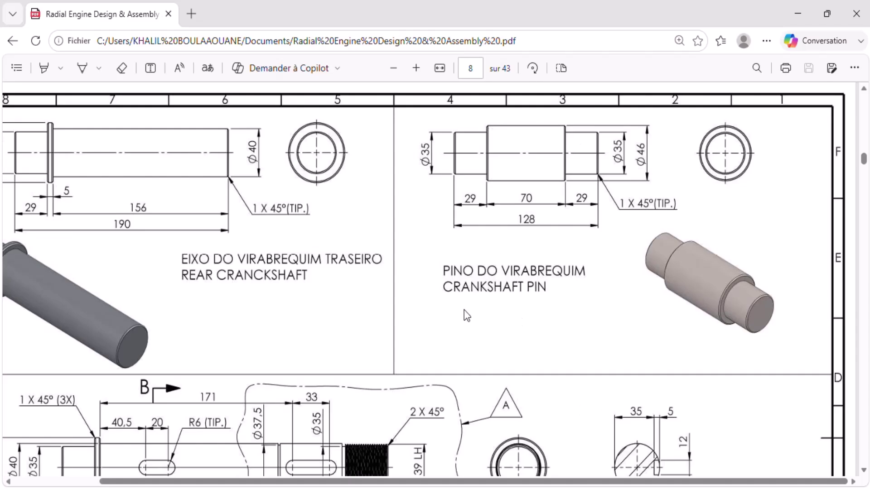
pyautogui.hotkey('alt', 'Tab')
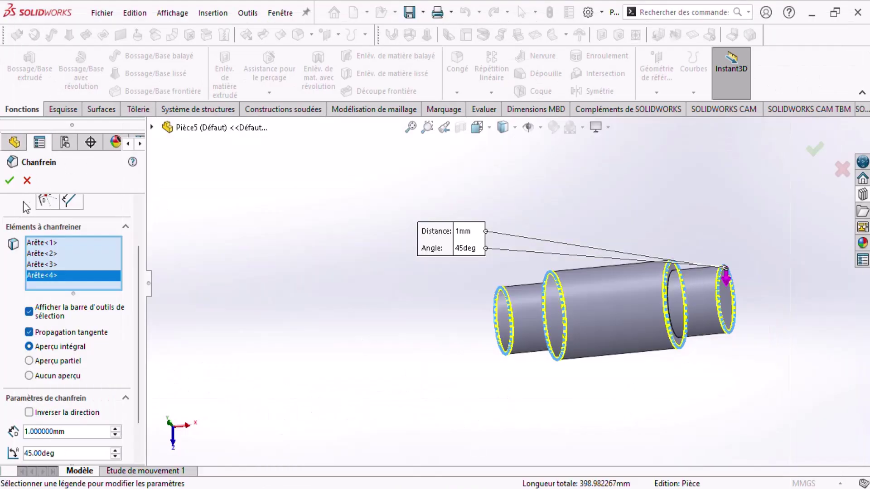
pyautogui.click(8, 181)
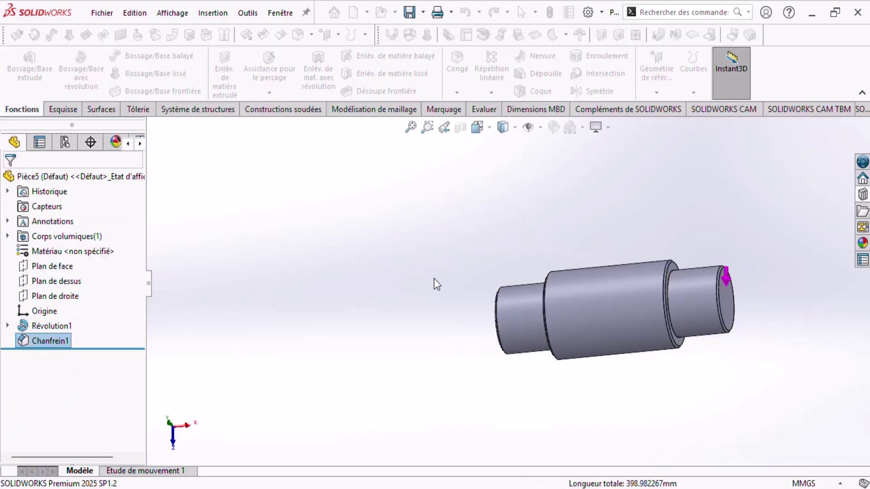
pyautogui.press('f')
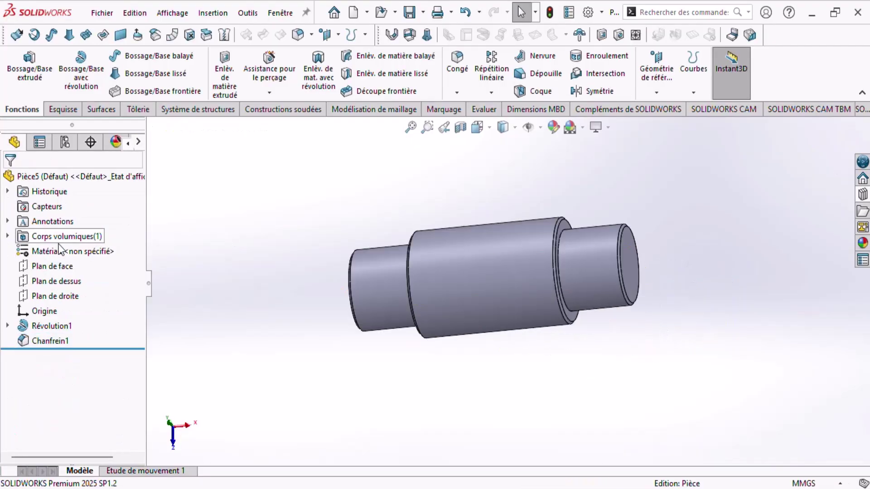
# Find the AISI 4340 steels in the material library and assign AISI 4340 Acier normalisé to the part
pyautogui.rightClick(60, 251)
pyautogui.click(131, 260)
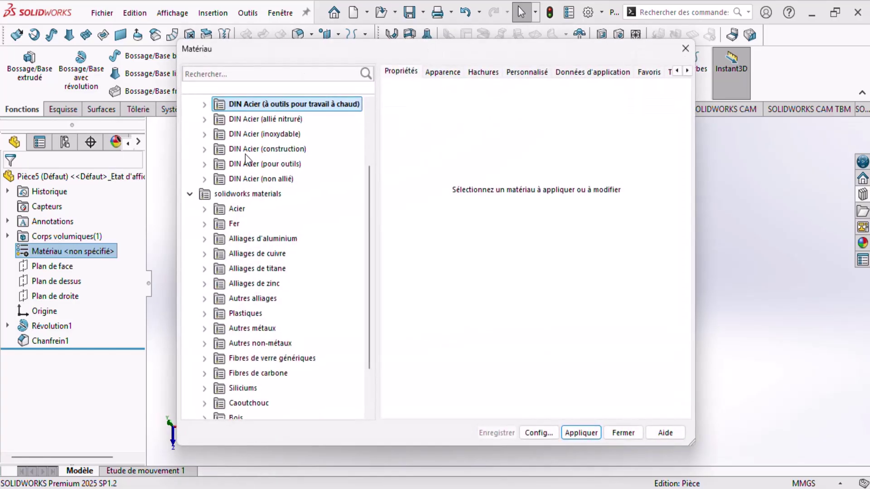
pyautogui.click(258, 73)
pyautogui.write('4043')
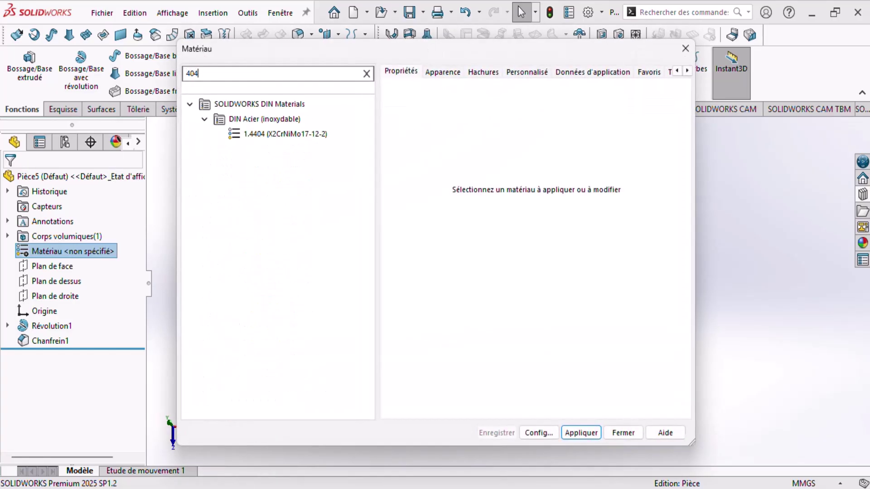
pyautogui.press('BackSpace')
pyautogui.press('BackSpace')
pyautogui.press('BackSpace')
pyautogui.write('34')
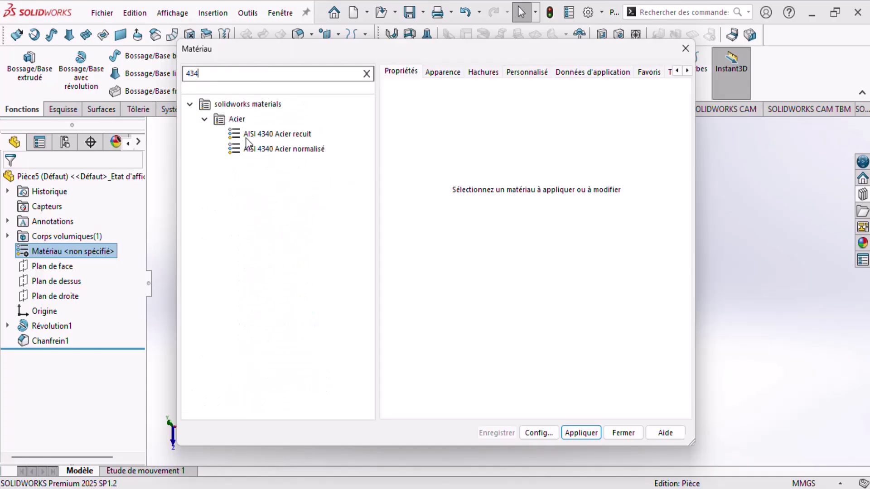
pyautogui.click(252, 149)
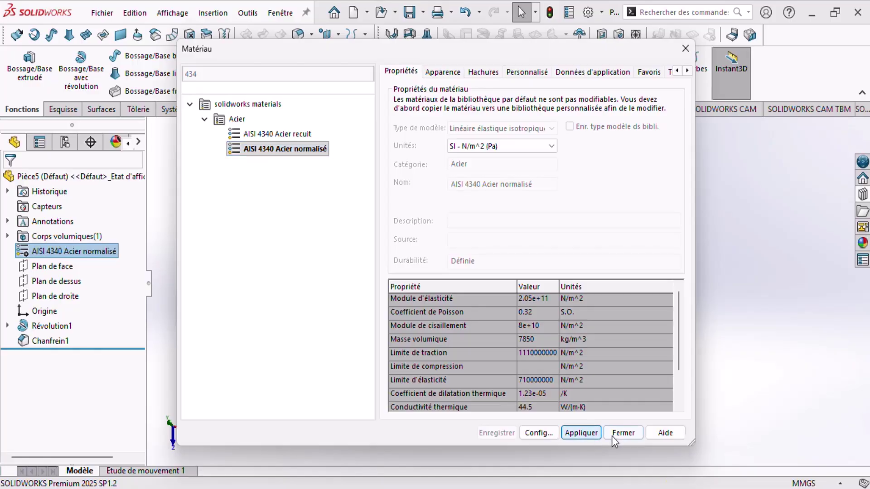
pyautogui.click(613, 436)
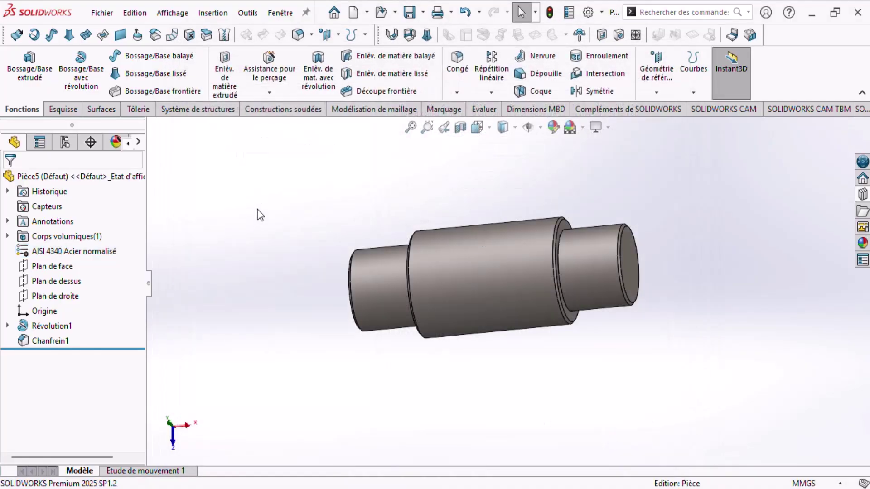
# Add the custom file properties Masse, Matériau, VérifiéPar and CrééPar to the part
pyautogui.click(114, 9)
pyautogui.click(149, 392)
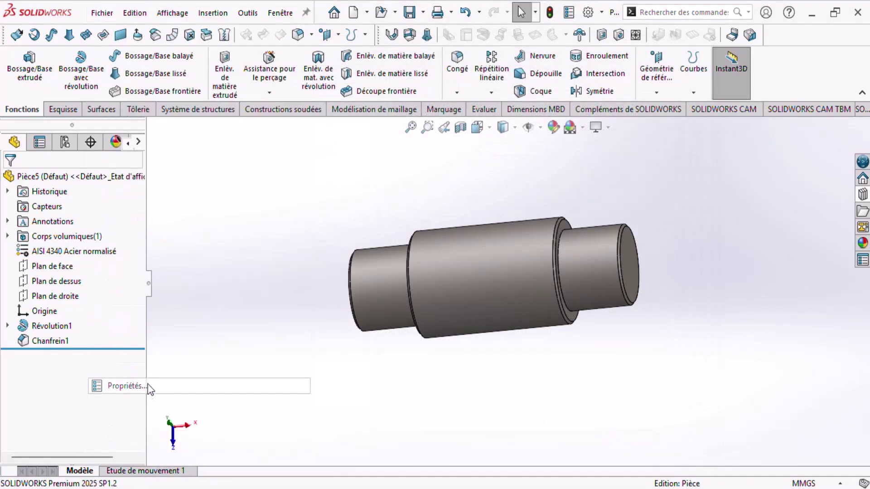
pyautogui.click(303, 197)
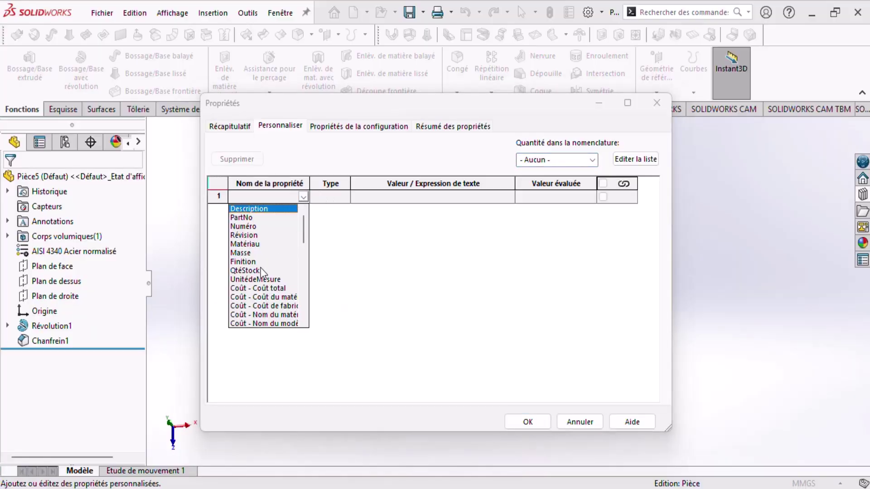
pyautogui.click(254, 254)
pyautogui.click(303, 211)
pyautogui.click(261, 257)
pyautogui.click(304, 225)
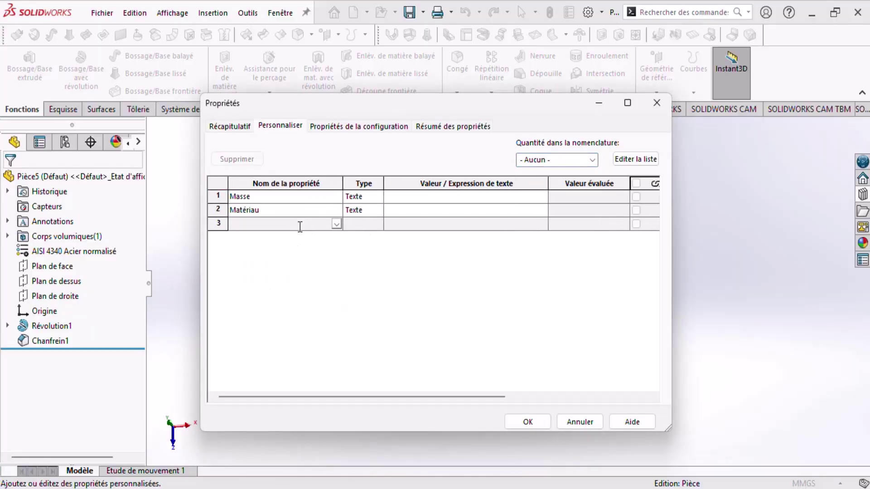
pyautogui.click(336, 224)
pyautogui.scroll(-5, 281, 299)
pyautogui.click(256, 328)
pyautogui.click(328, 238)
pyautogui.scroll(-3, 290, 308)
pyautogui.click(254, 346)
# Link Masse to the part's mass and Matériau to its material, fill in the checker's and creator's names, and accept the properties
pyautogui.click(432, 197)
pyautogui.moveTo(498, 209)
pyautogui.click(586, 34)
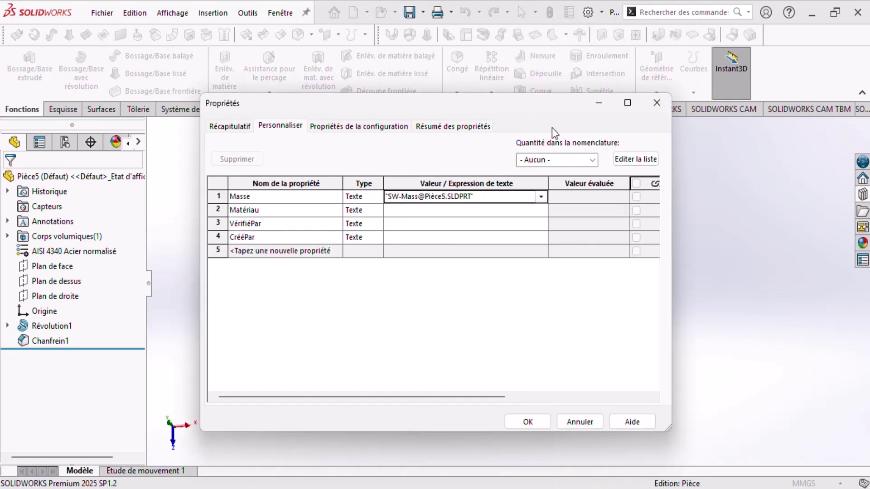
pyautogui.click(532, 209)
pyautogui.moveTo(525, 223)
pyautogui.click(573, 21)
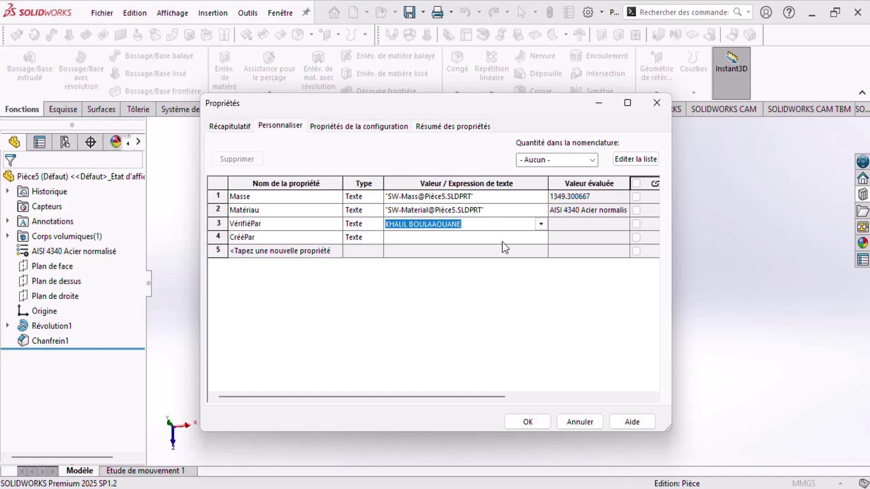
pyautogui.click(501, 239)
pyautogui.click(528, 422)
# Change the crankshaft pin's appearance color to dark grey from the standard swatch palette
pyautogui.moveTo(697, 324); pyautogui.dragTo(575, 300, button='middle')
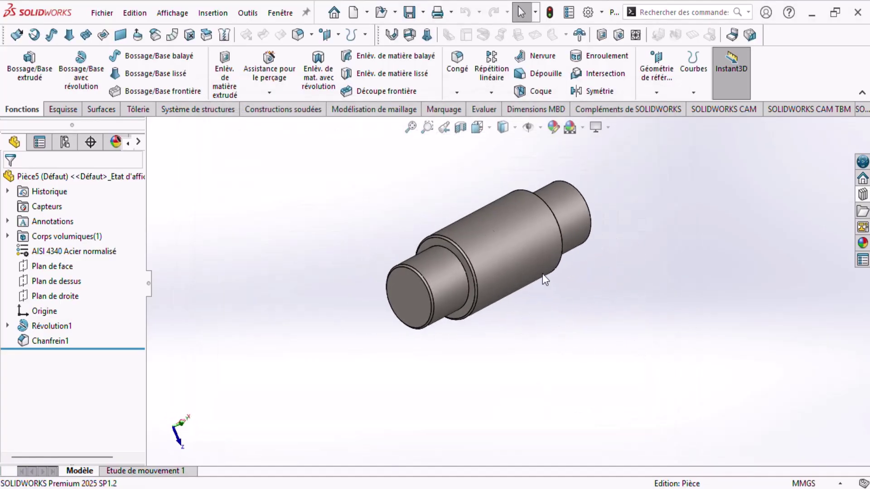
pyautogui.click(553, 127)
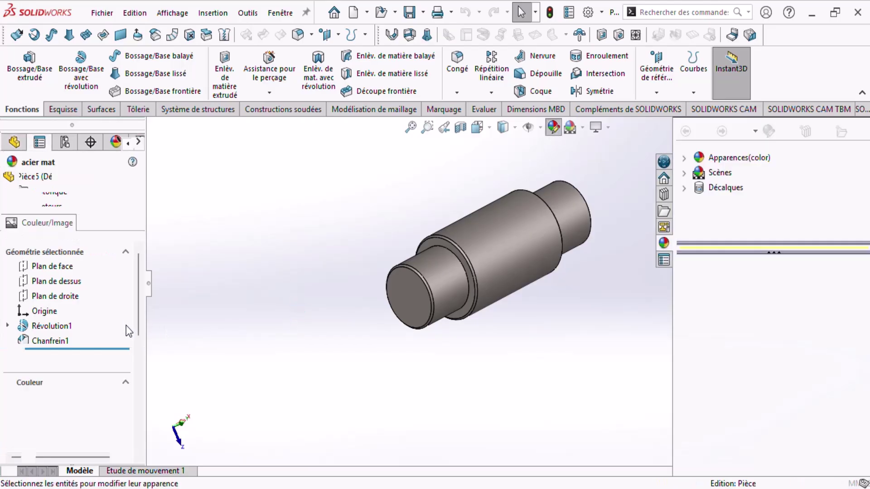
pyautogui.moveTo(139, 307); pyautogui.dragTo(140, 317)
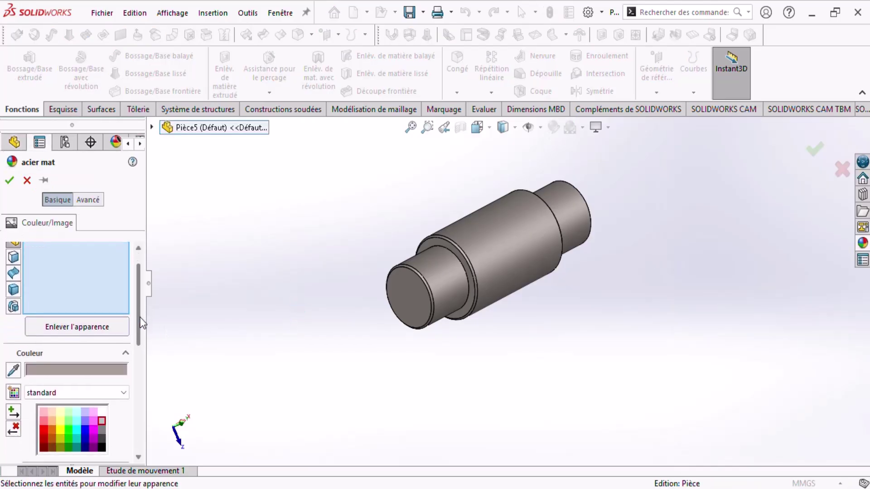
pyautogui.click(102, 426)
pyautogui.press('Return')
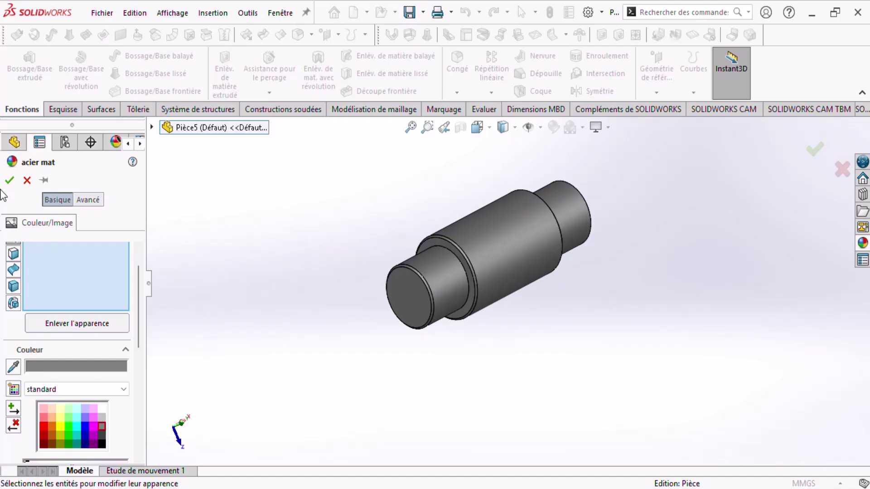
pyautogui.moveTo(557, 267); pyautogui.dragTo(559, 305, button='middle')
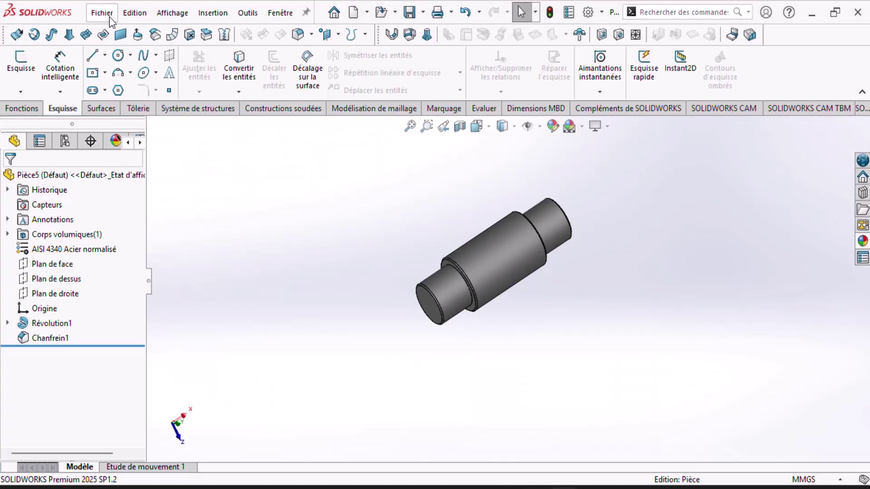
# Create a new part document and set its units to MMGS (millimetre, gram, second)
pyautogui.click(110, 18)
pyautogui.click(125, 35)
pyautogui.click(539, 424)
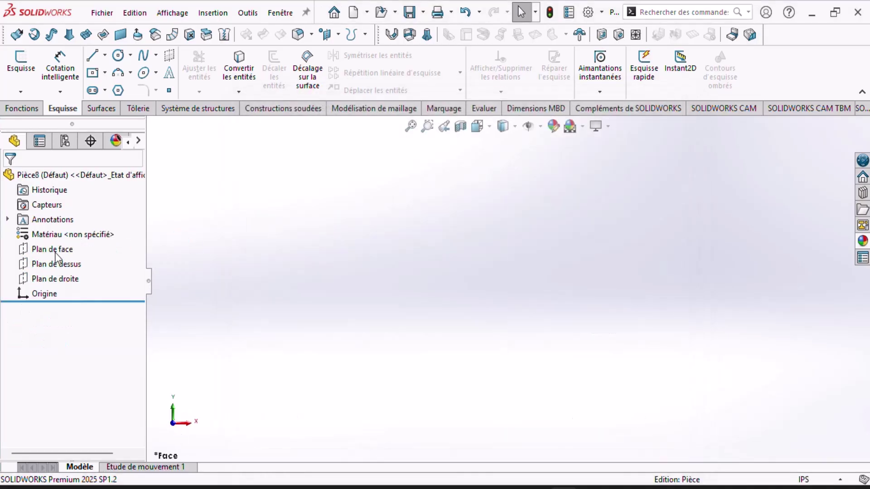
pyautogui.click(54, 250)
pyautogui.click(65, 229)
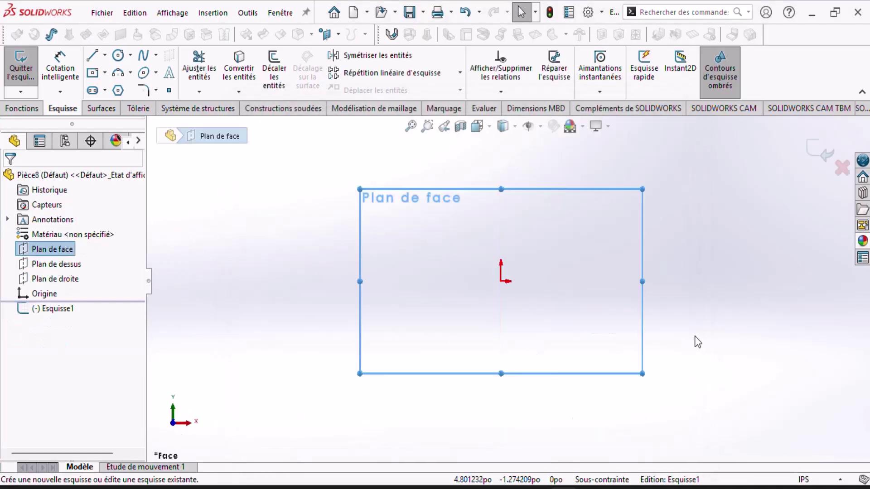
pyautogui.click(803, 479)
pyautogui.click(769, 422)
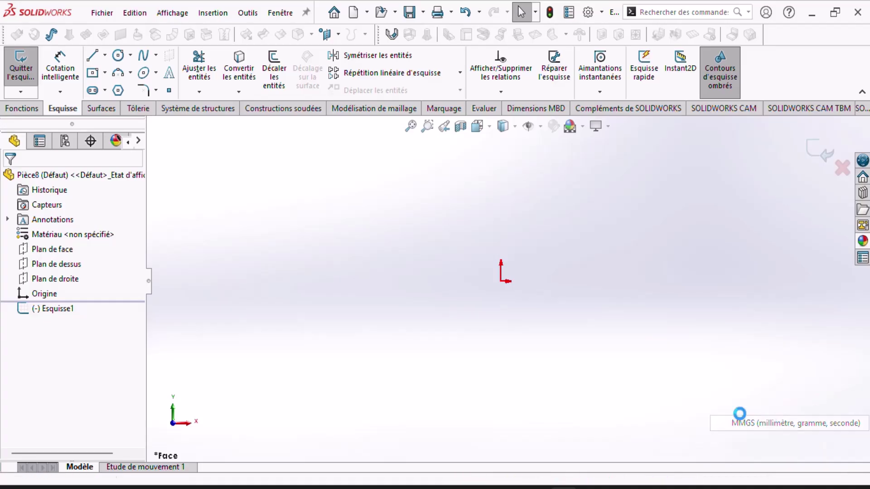
# Open a sketch on the front plane (Plan de face) and draw a long horizontal centerline through the origin
pyautogui.click(52, 249)
pyautogui.click(20, 63)
pyautogui.click(105, 55)
pyautogui.click(141, 89)
pyautogui.click(846, 281)
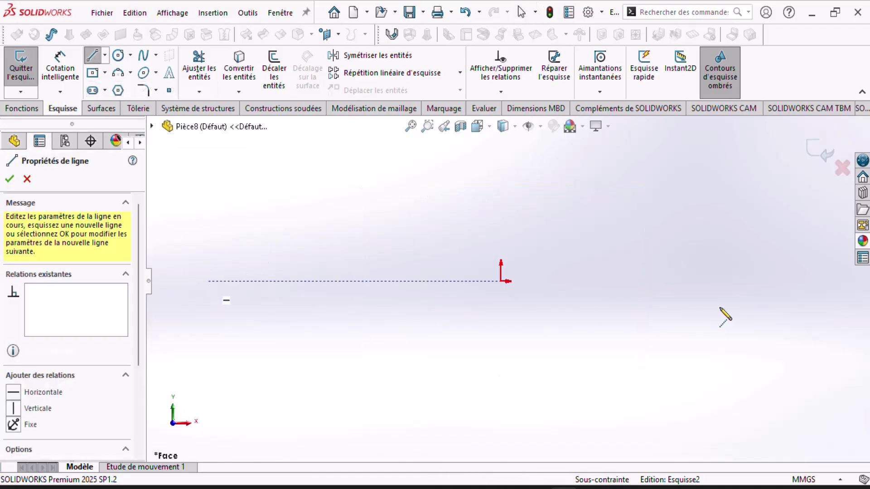
pyautogui.rightClick(846, 282)
pyautogui.click(721, 223)
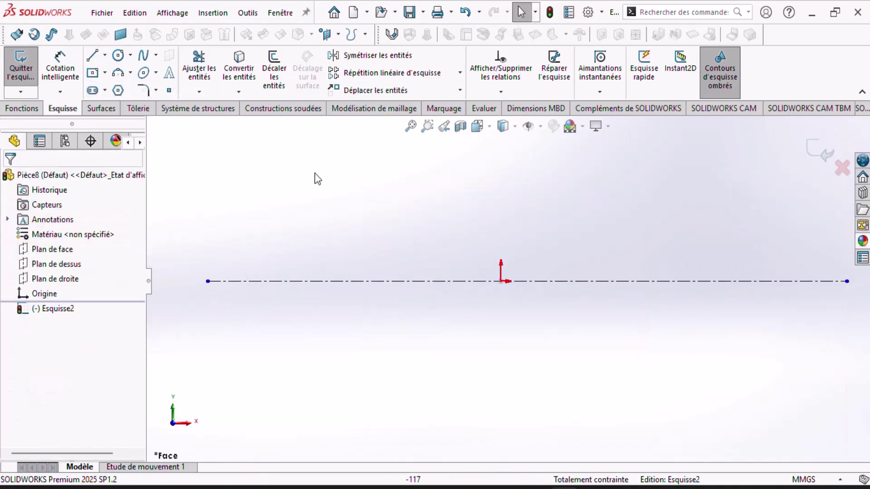
# Sketch the profile's first section up from the centerline, about 65.5 mm long and 29.6 mm high, followed by a narrow raised collar and the long body line
pyautogui.click(93, 56)
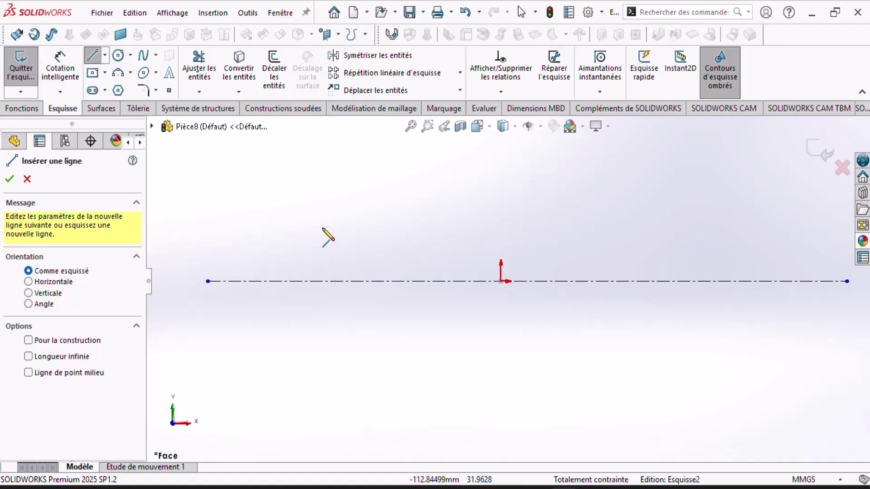
pyautogui.click(282, 281)
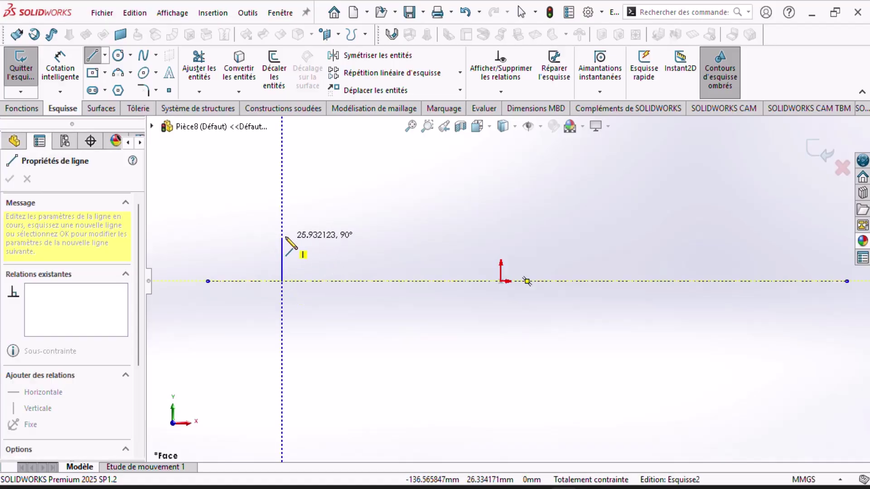
pyautogui.click(282, 231)
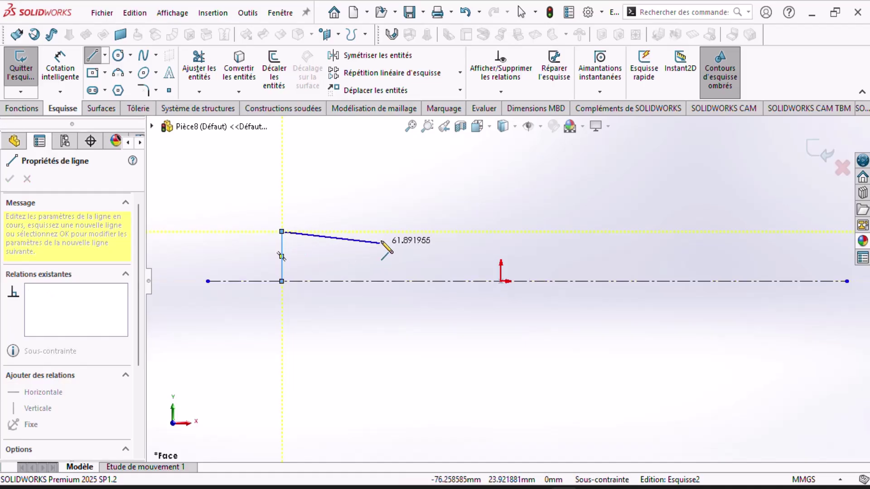
pyautogui.click(386, 232)
pyautogui.click(386, 209)
pyautogui.click(395, 209)
pyautogui.click(396, 221)
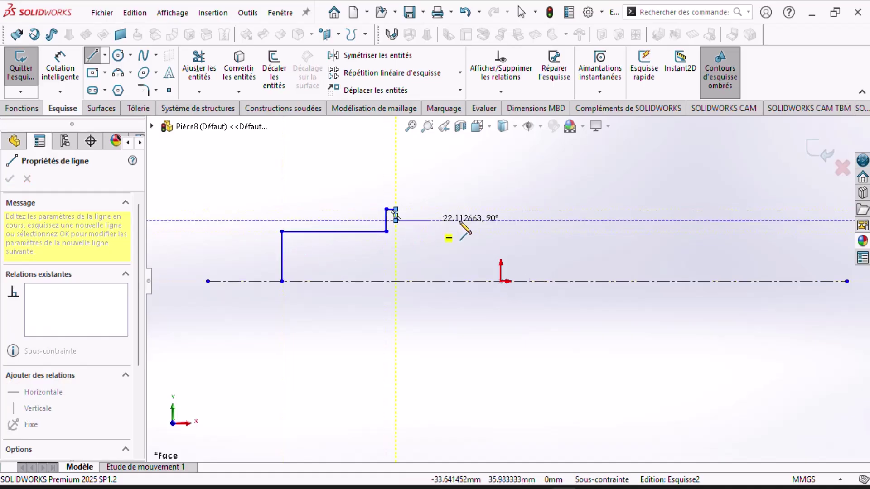
pyautogui.click(596, 221)
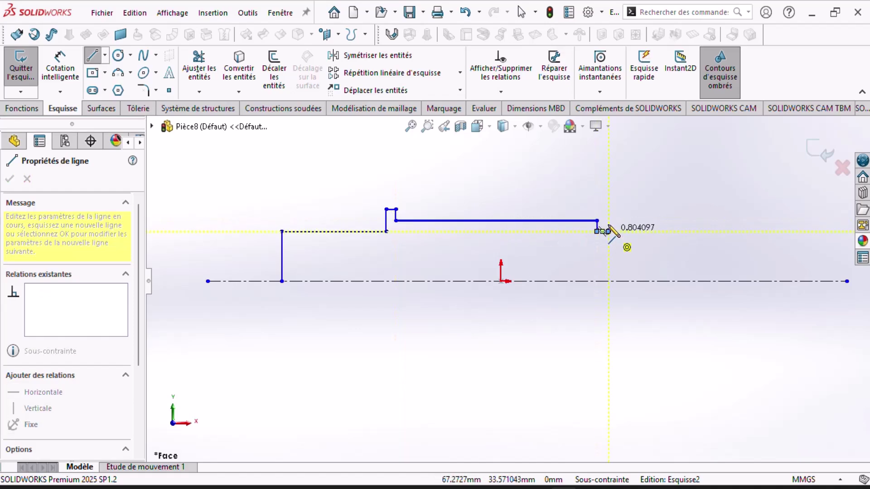
# Continue the profile with a narrow groove, a second body section, a groove about 16 mm wide and an end section about 36.6 mm long, closing it along the centerline
pyautogui.click(608, 220)
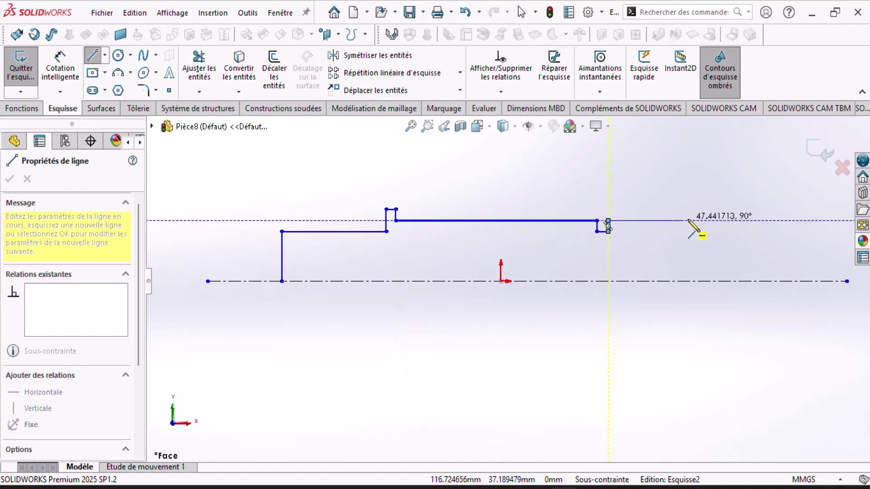
pyautogui.click(729, 220)
pyautogui.click(729, 231)
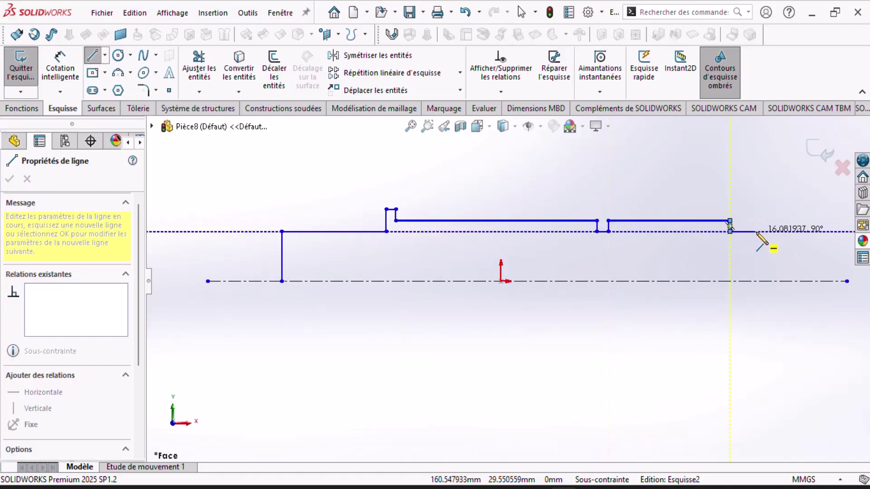
pyautogui.click(756, 231)
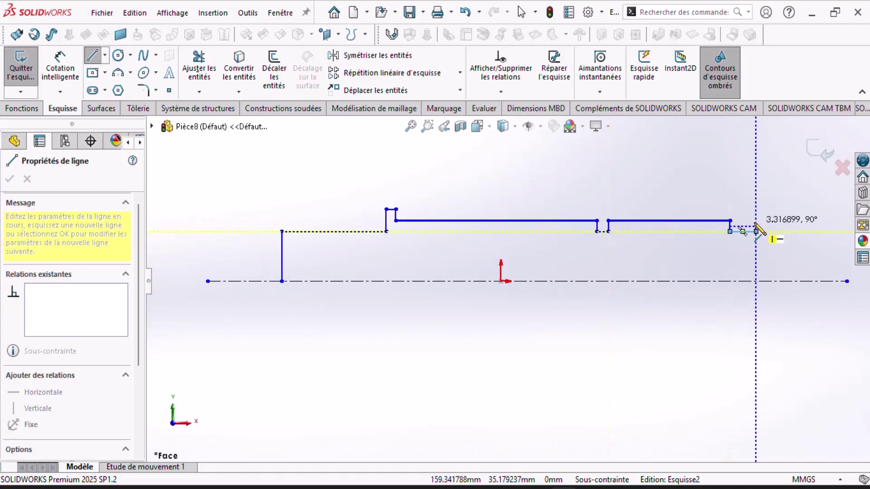
pyautogui.click(756, 226)
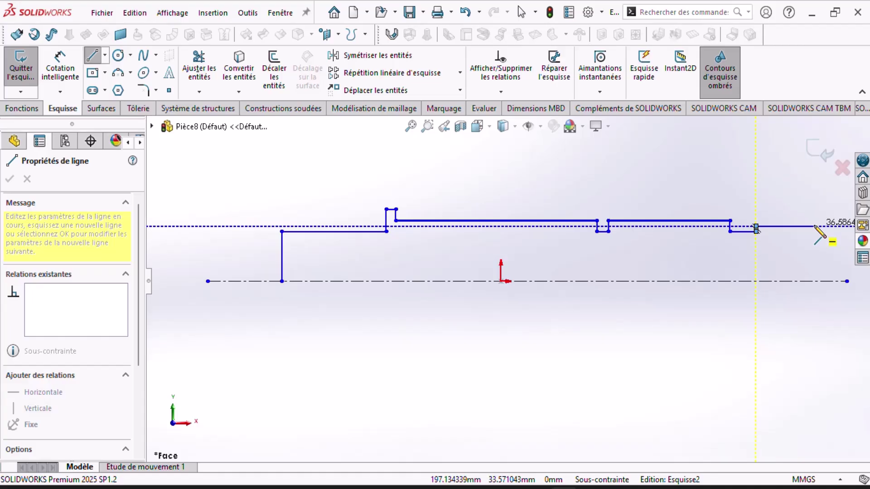
pyautogui.click(814, 226)
pyautogui.click(814, 282)
pyautogui.click(281, 281)
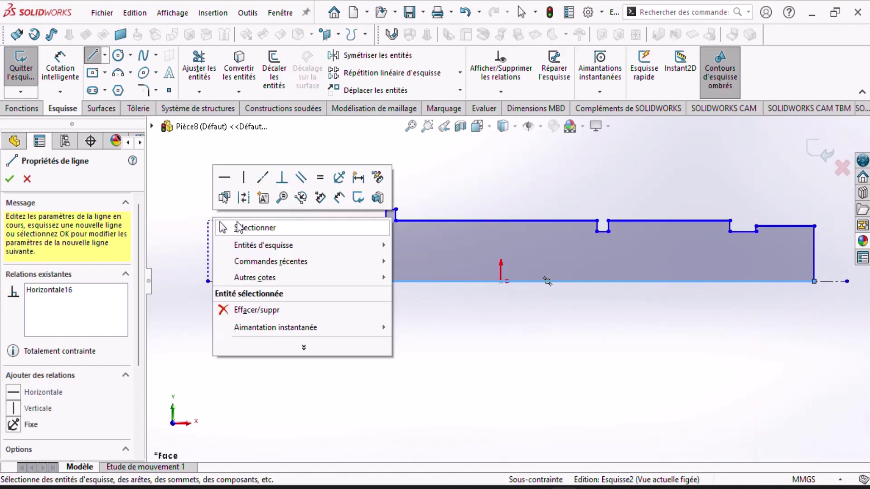
pyautogui.press('Escape')
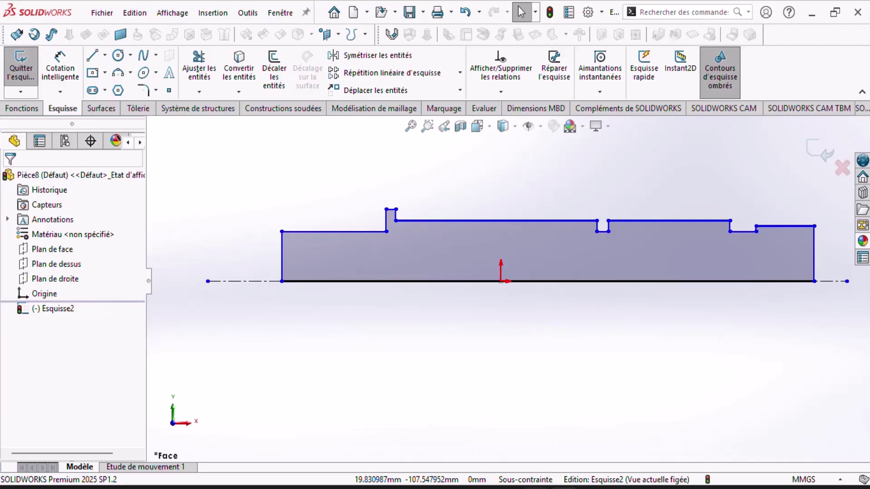
# Check the front crankshaft in the PDF drawing and dimension the first section's diameter about the centerline as 35 mm
pyautogui.click(536, 488)
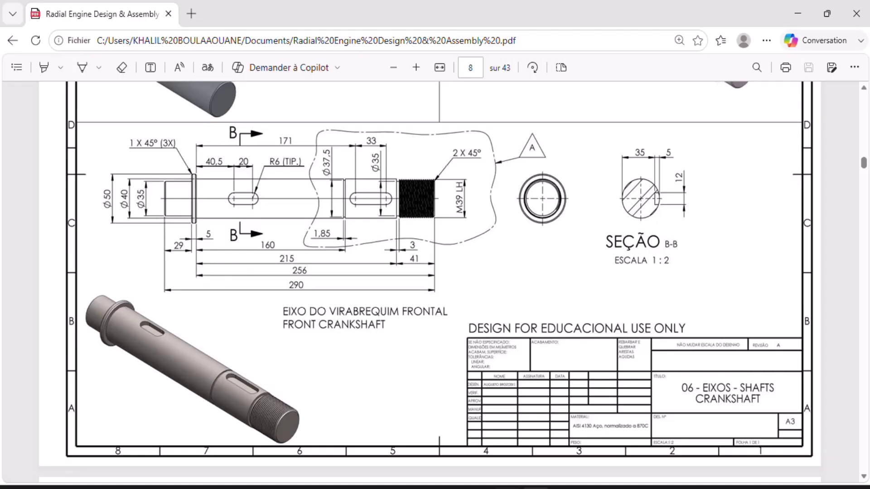
pyautogui.click(562, 488)
pyautogui.click(51, 66)
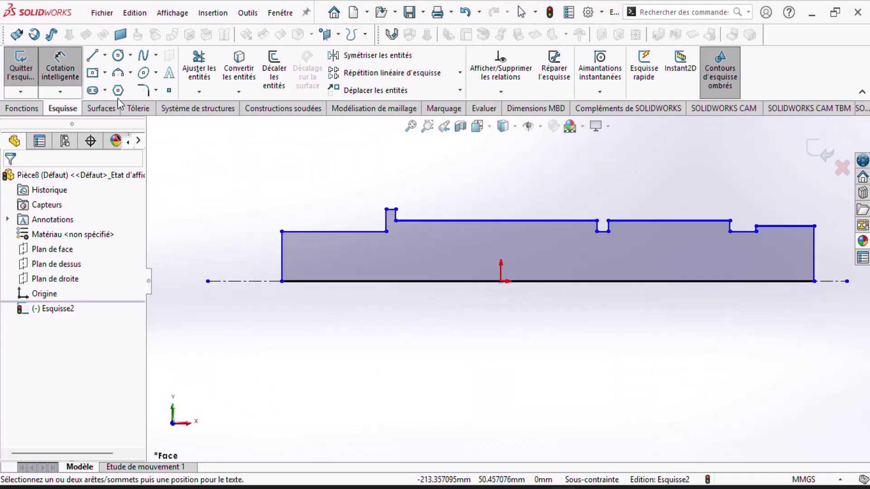
pyautogui.click(329, 231)
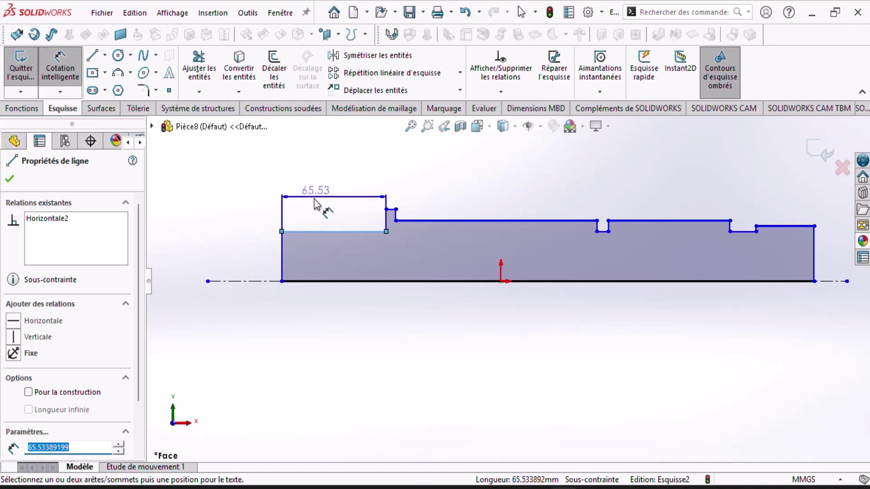
pyautogui.click(246, 281)
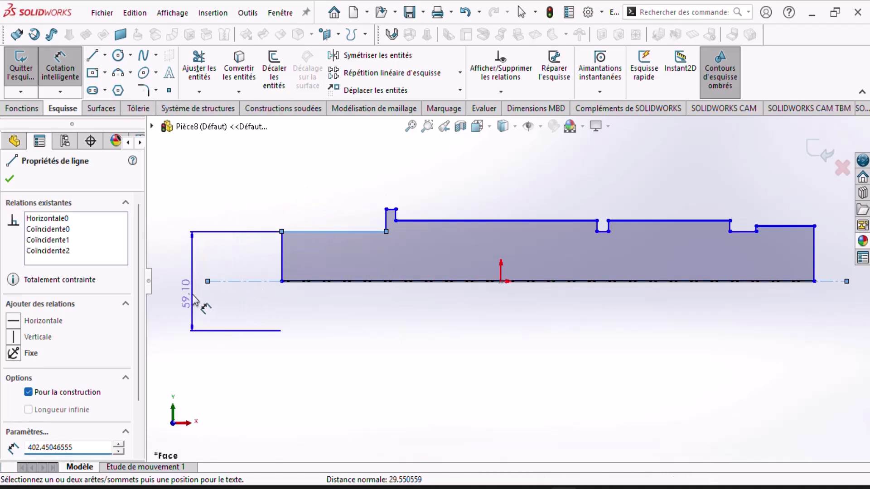
pyautogui.click(194, 298)
pyautogui.write('35')
pyautogui.press('Return')
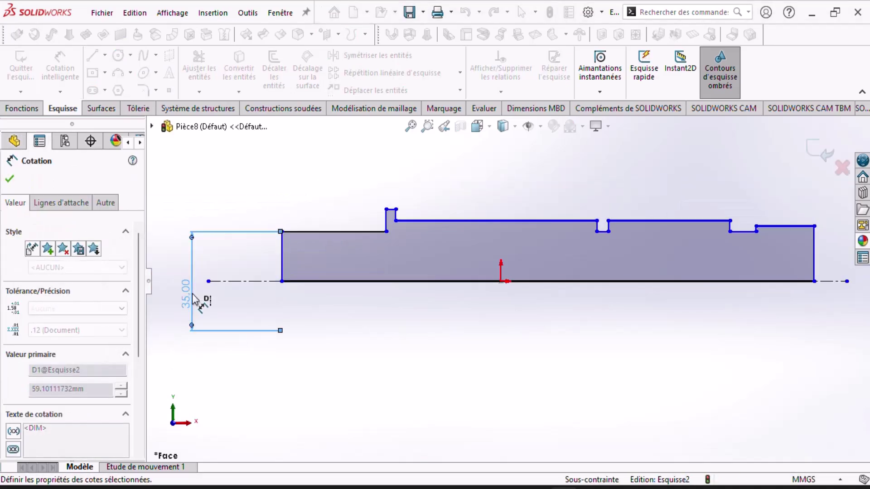
# Dimension the collar's outer diameter about the centerline as 50 mm
pyautogui.click(392, 217)
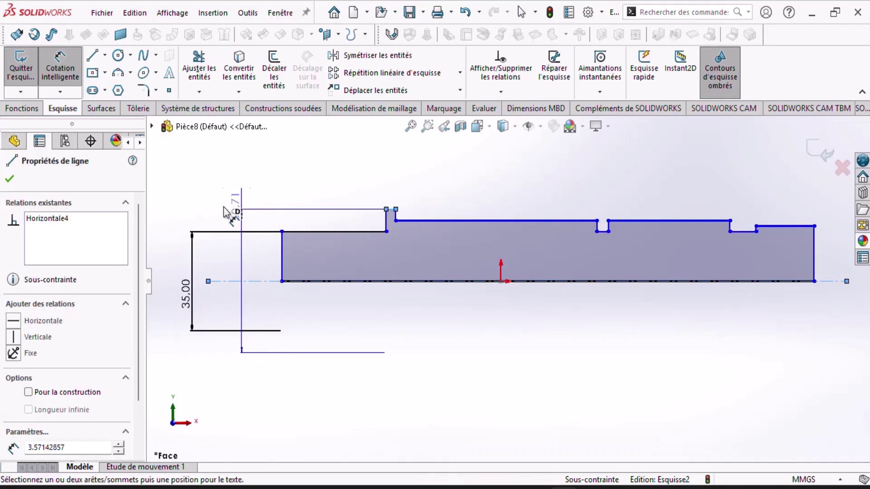
pyautogui.click(158, 203)
pyautogui.write('50')
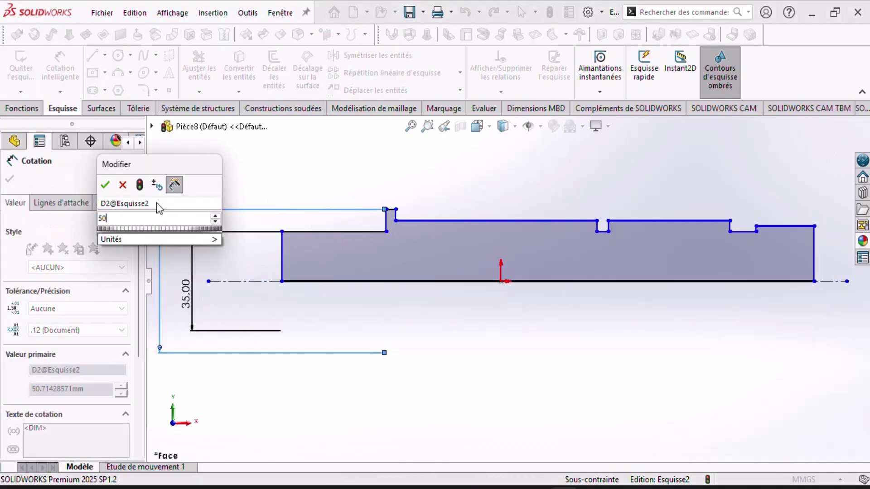
pyautogui.press('Return')
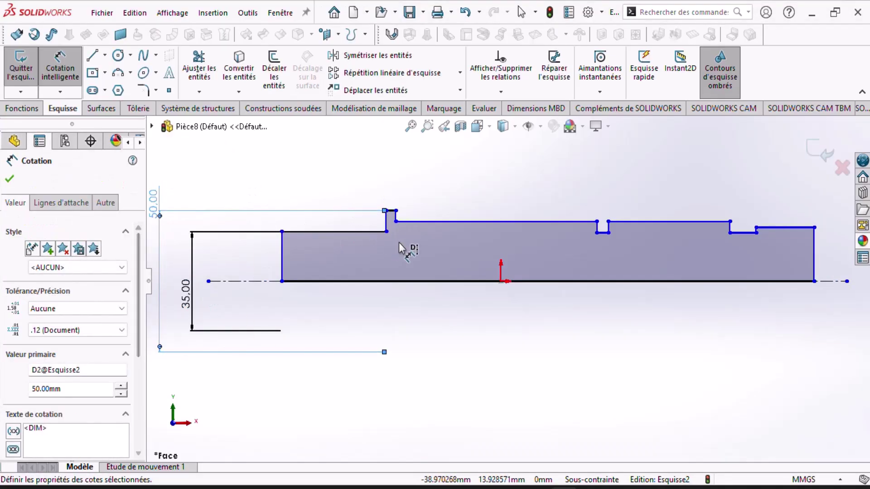
# Dimension the long main body's diameter about the centerline as 40 mm
pyautogui.click(424, 222)
pyautogui.scroll(2, 196, 236)
pyautogui.click(206, 243)
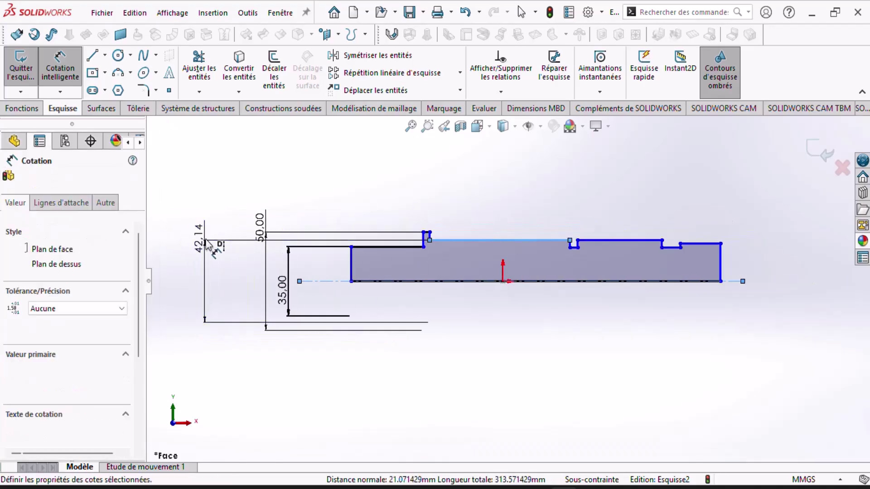
pyautogui.write('40')
pyautogui.press('Return')
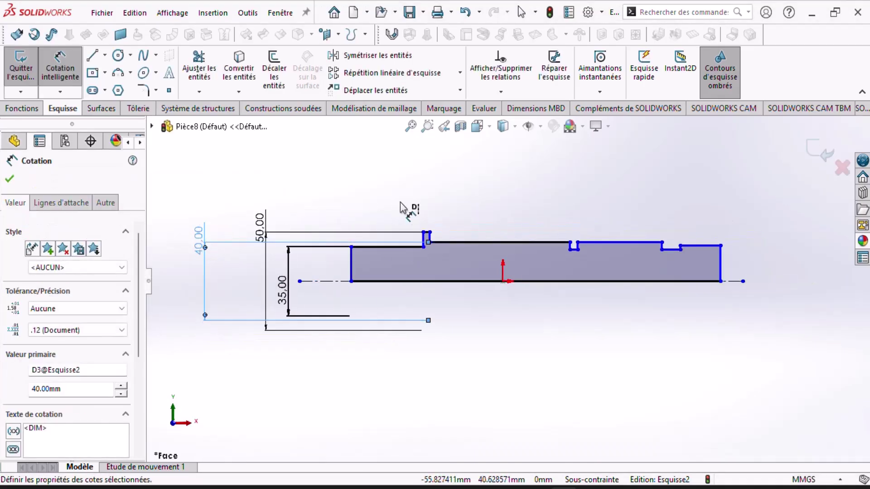
# Dimension the width of the collar's top edge as 5 mm
pyautogui.scroll(-7, 414, 237)
pyautogui.click(535, 213)
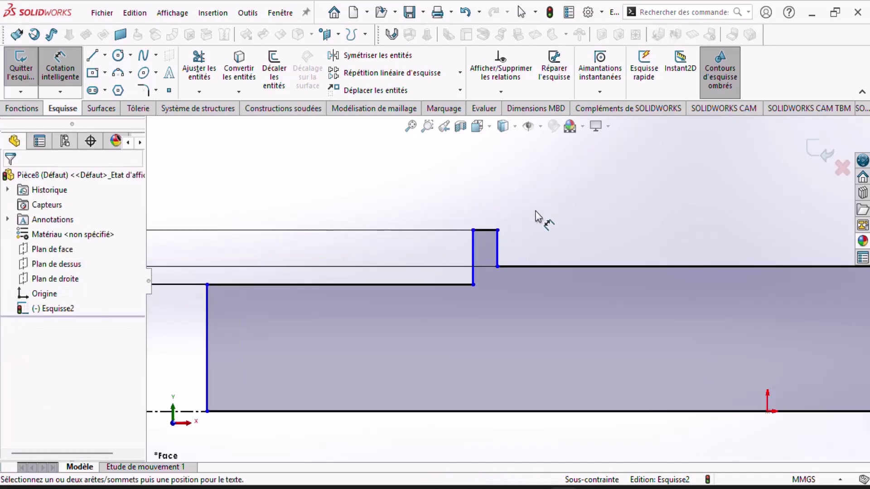
pyautogui.click(487, 230)
pyautogui.click(482, 190)
pyautogui.write('5')
pyautogui.press('Return')
pyautogui.scroll(5, 549, 413)
# Check the shaft lengths in the PDF drawing and dimension the section before the collar as 29 mm long
pyautogui.click(536, 488)
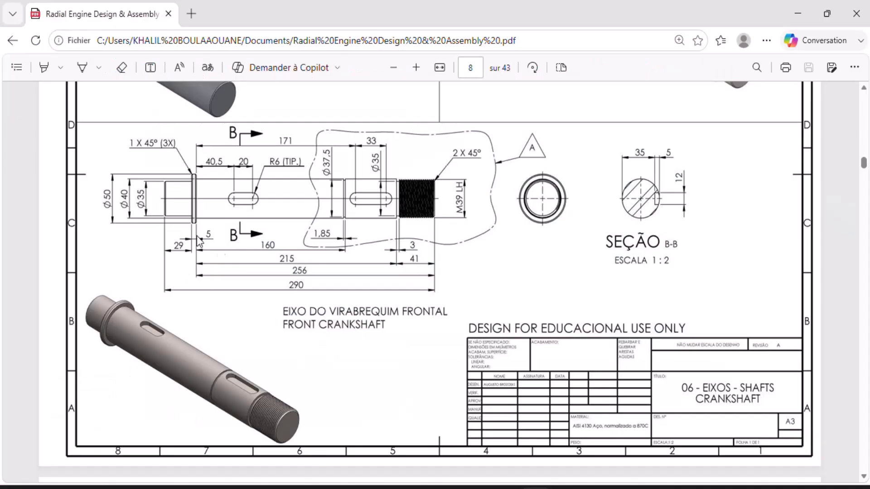
pyautogui.hotkey('alt', 'Tab')
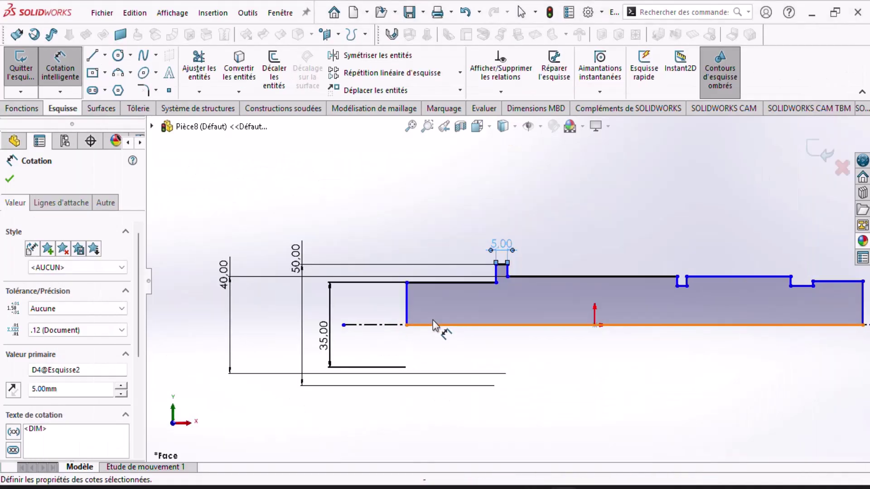
pyautogui.click(438, 281)
pyautogui.click(444, 194)
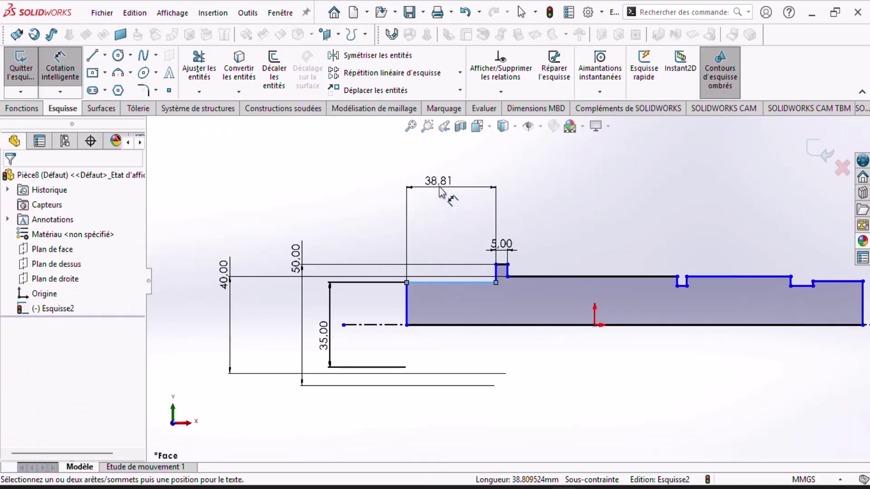
pyautogui.write('29')
pyautogui.press('Return')
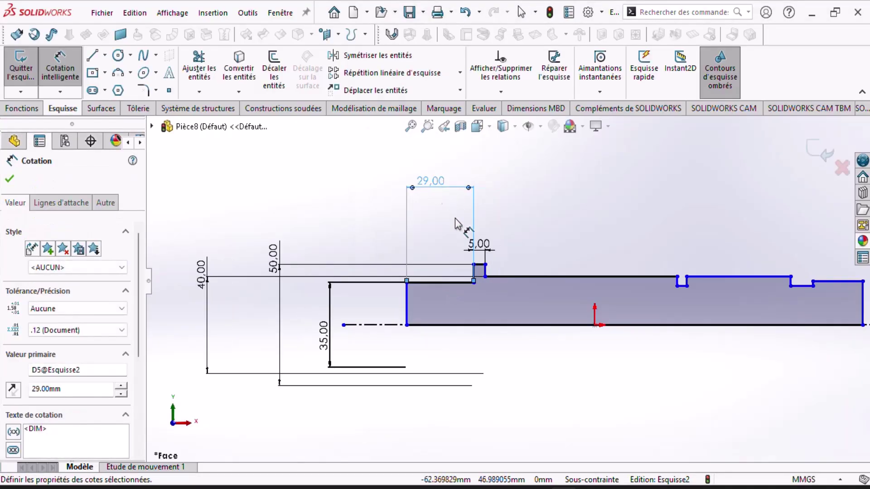
# Consult the PDF drawing and dimension the distance from the collar's inner face to the far side of the first groove as 160 mm
pyautogui.hotkey('alt', 'Tab')
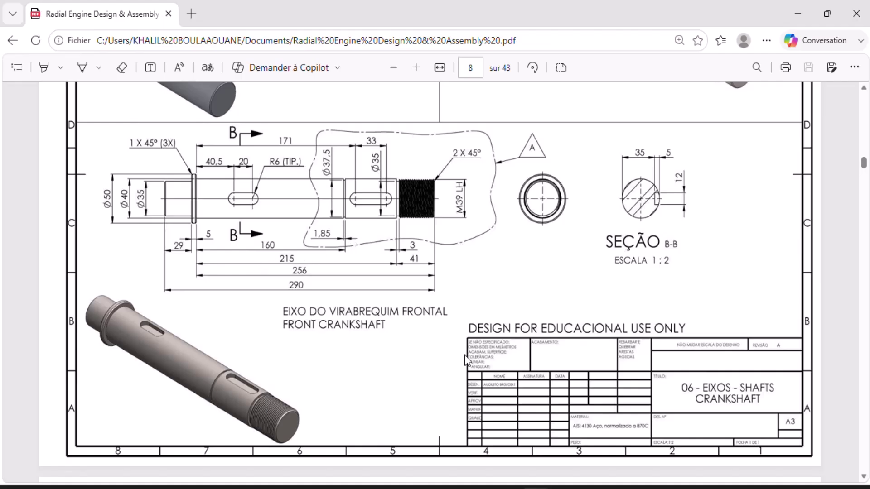
pyautogui.hotkey('alt', 'Tab')
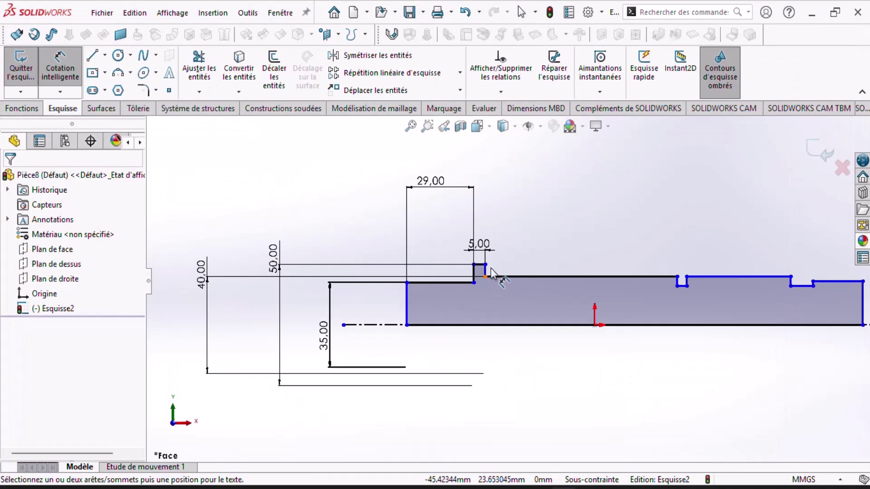
pyautogui.scroll(-3, 488, 275)
pyautogui.click(494, 285)
pyautogui.scroll(2, 496, 285)
pyautogui.scroll(-3, 801, 297)
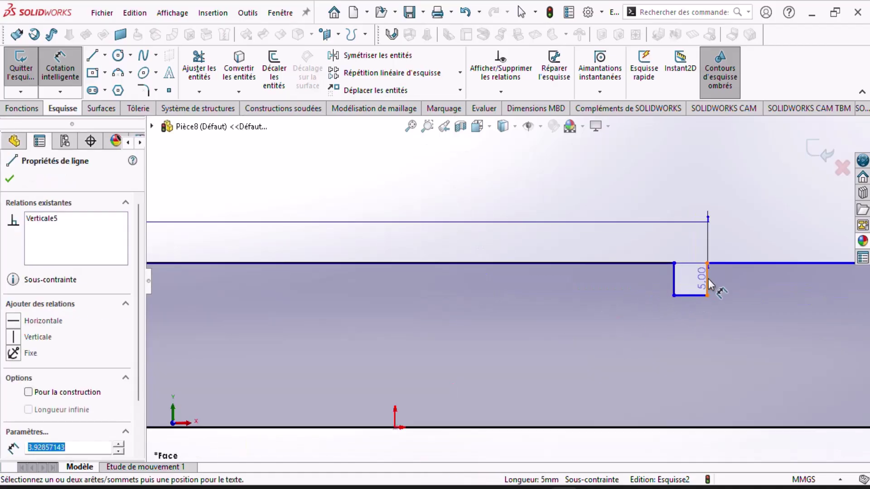
pyautogui.click(709, 284)
pyautogui.scroll(3, 553, 185)
pyautogui.scroll(-1, 466, 204)
pyautogui.click(464, 202)
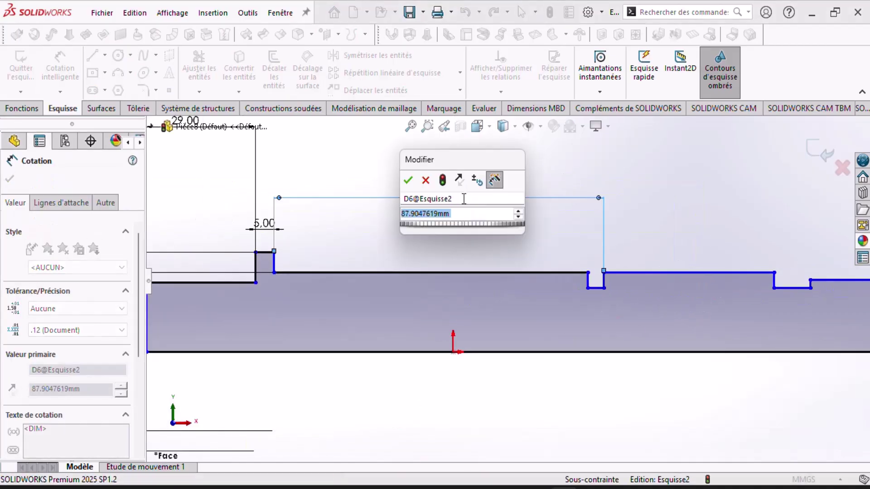
pyautogui.write('160')
pyautogui.press('Return')
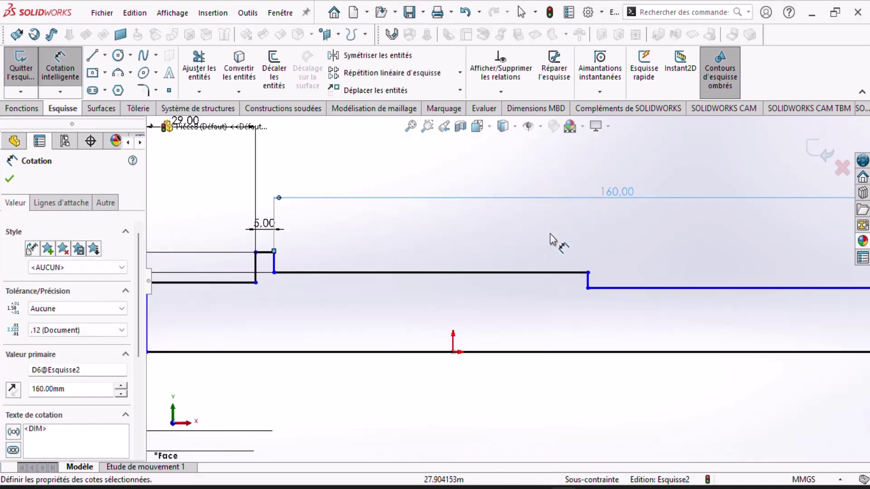
pyautogui.scroll(3, 588, 254)
pyautogui.click(666, 258)
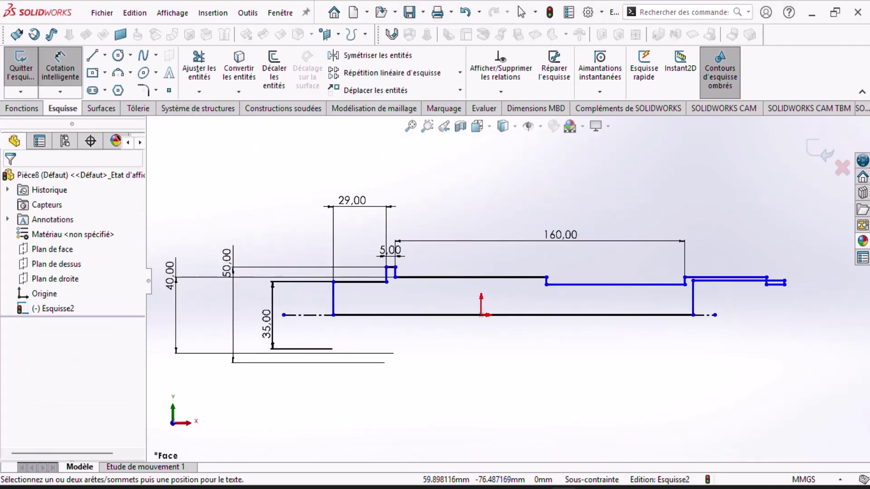
# Consult the PDF drawing and dimension the first groove's width as 1.85 mm
pyautogui.hotkey('alt', 'Tab')
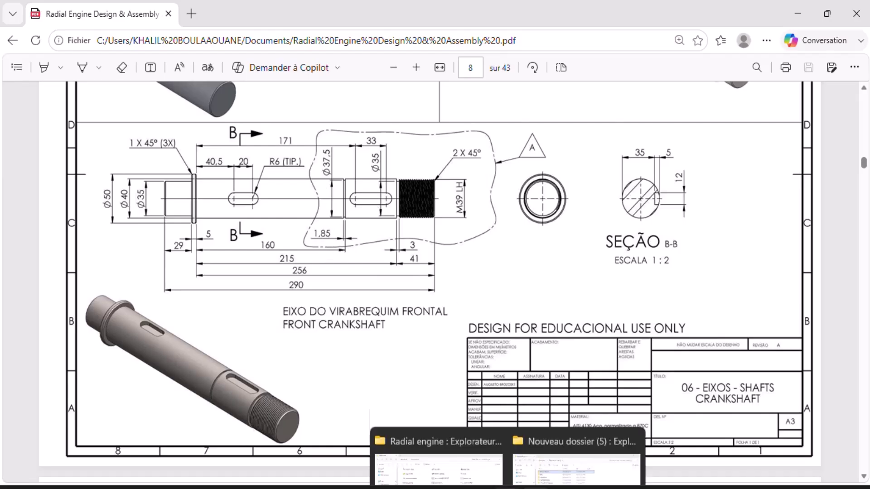
pyautogui.hotkey('alt', 'Tab')
pyautogui.scroll(-2, 640, 293)
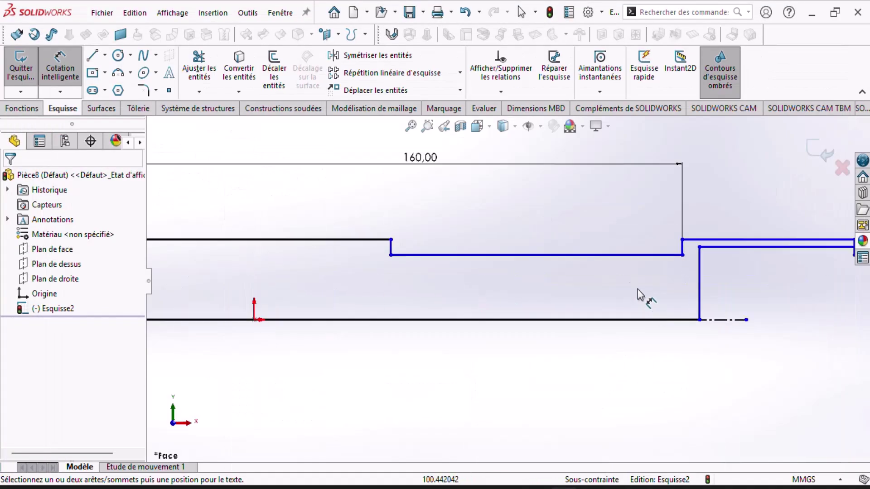
pyautogui.click(625, 255)
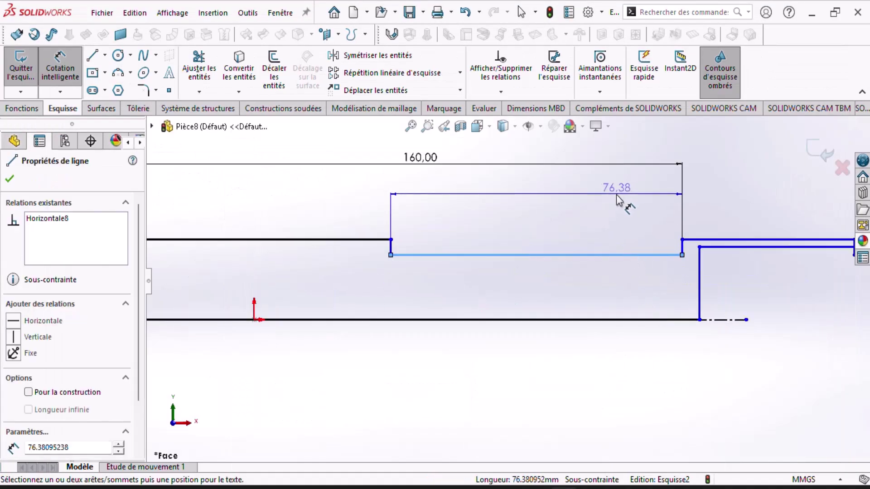
pyautogui.click(618, 199)
pyautogui.write('1.85')
pyautogui.press('Return')
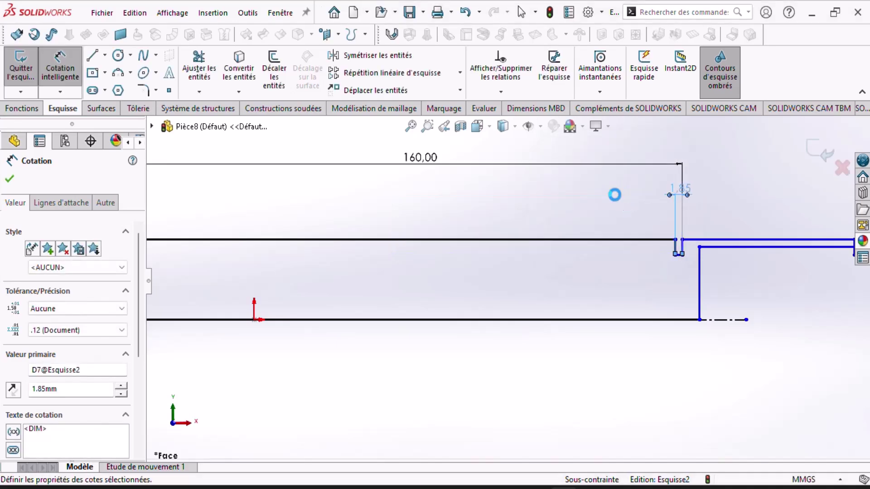
pyautogui.click(724, 184)
# Move the profile's vertical end line outward along the axis, beyond the second groove, so the threaded end section extends outward
pyautogui.scroll(2, 722, 304)
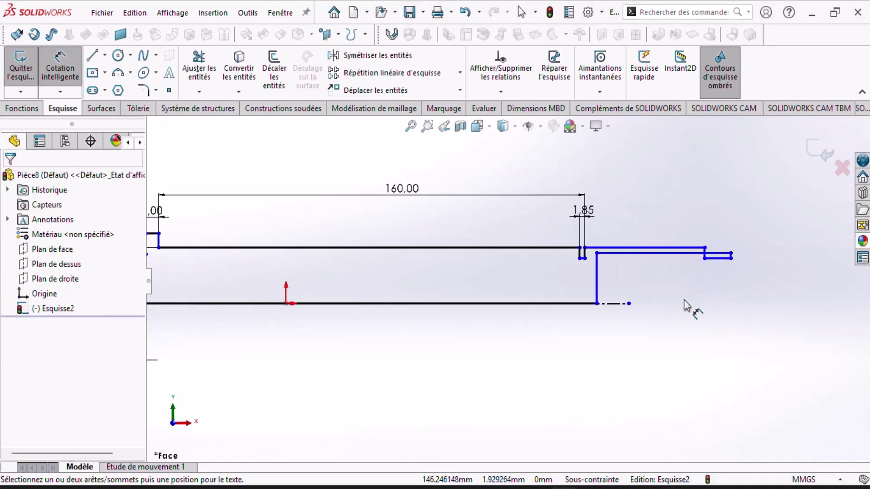
pyautogui.scroll(-1, 682, 299)
pyautogui.press('Escape')
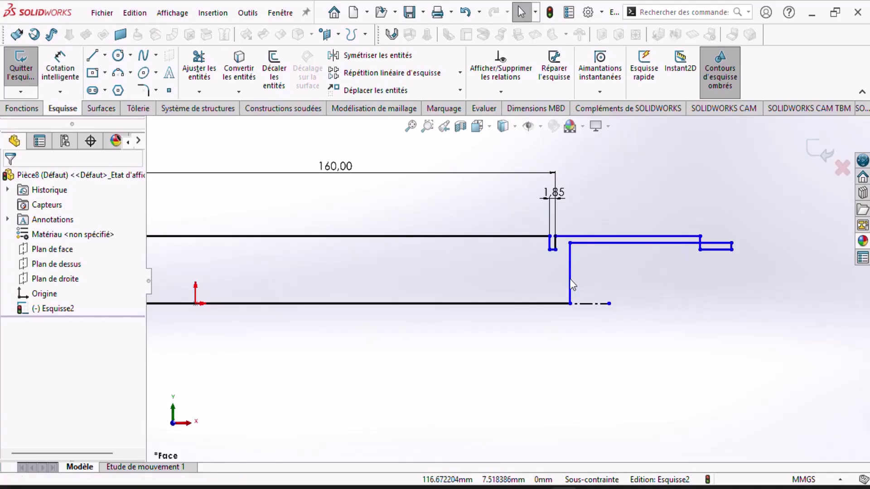
pyautogui.moveTo(569, 274); pyautogui.dragTo(780, 290)
pyautogui.click(732, 372)
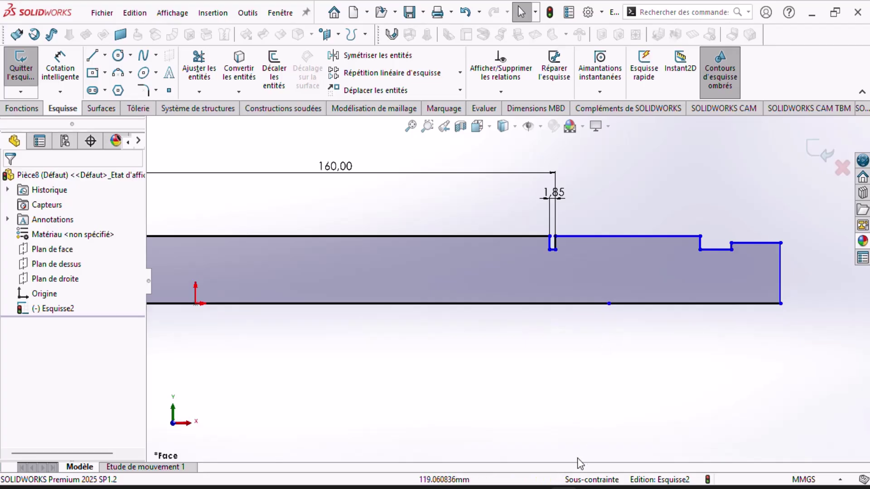
# Check the PDF drawing and dimension the distance from the collar's inner face to the near edge of the second groove as 215 mm
pyautogui.hotkey('alt', 'Tab')
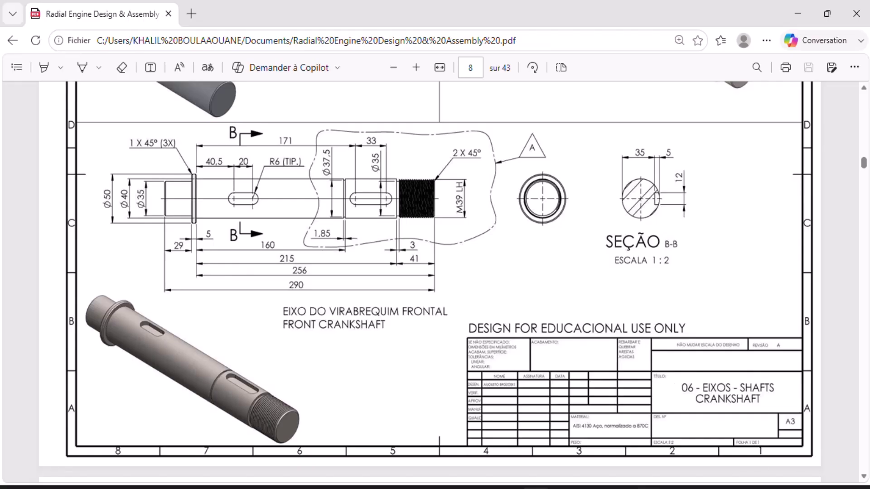
pyautogui.click(563, 488)
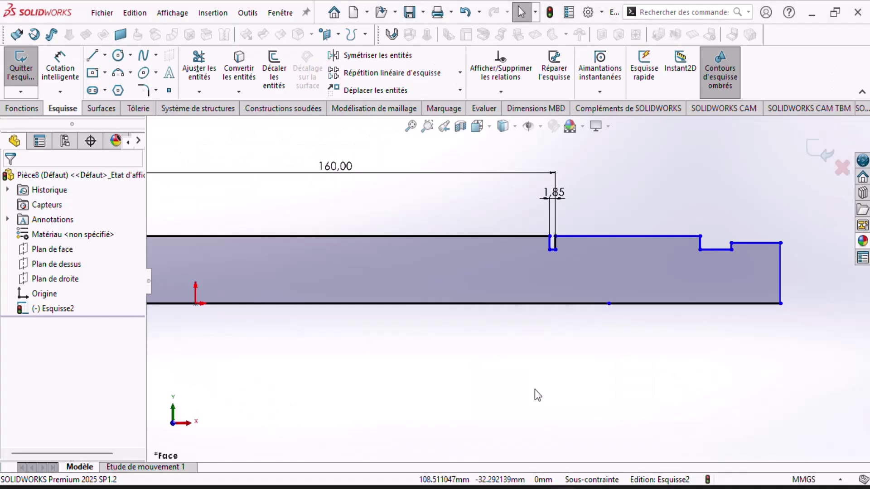
pyautogui.click(60, 68)
pyautogui.scroll(2, 526, 268)
pyautogui.scroll(2, 526, 268)
pyautogui.scroll(-2, 364, 250)
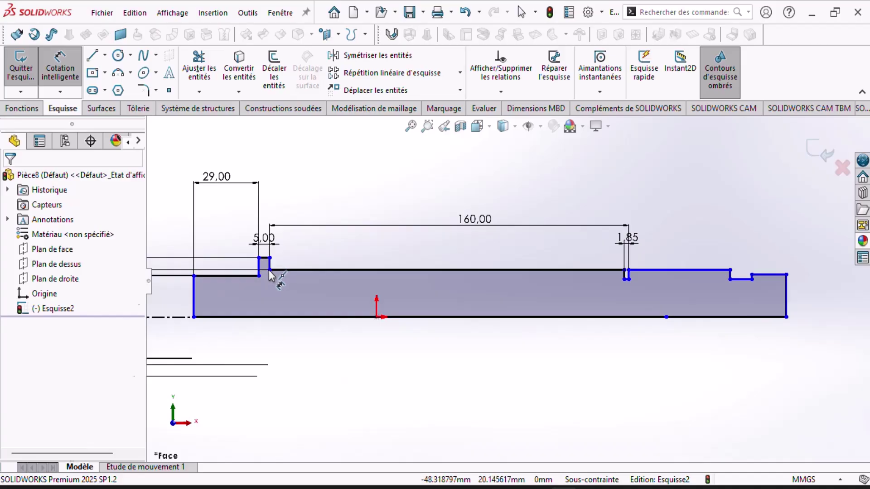
pyautogui.click(270, 272)
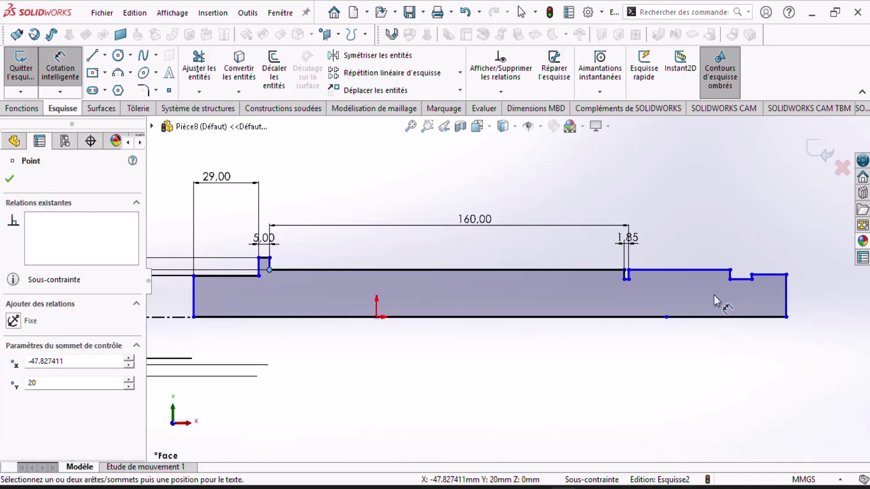
pyautogui.click(731, 271)
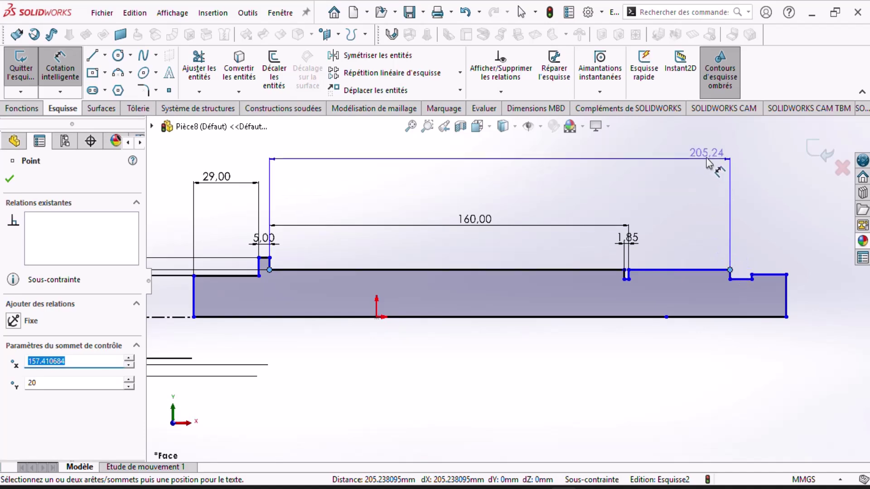
pyautogui.click(705, 161)
pyautogui.write('215')
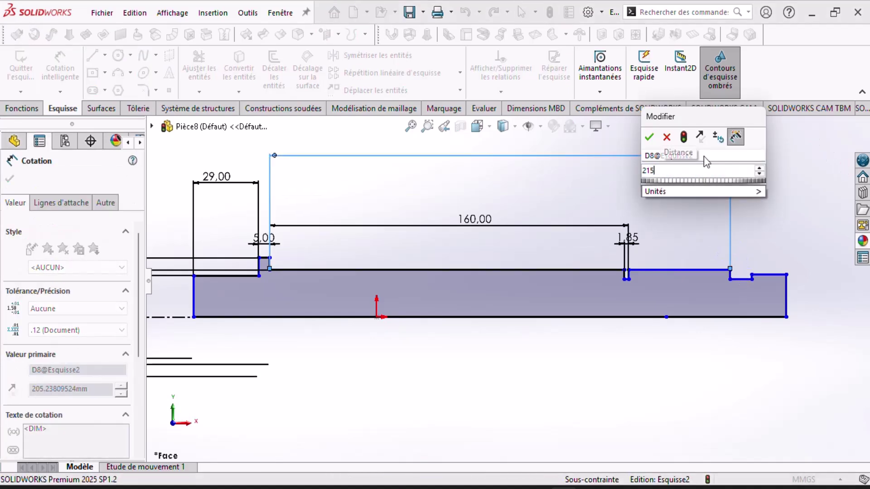
pyautogui.press('Return')
pyautogui.click(702, 209)
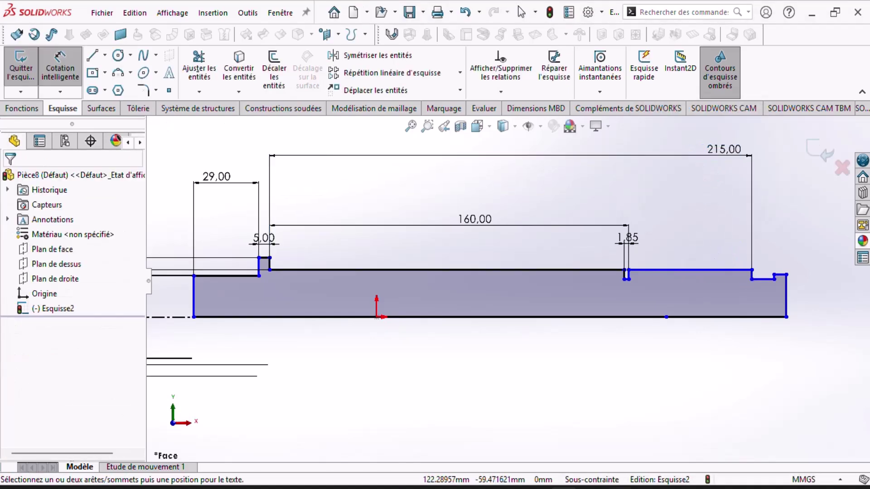
# Check the PDF drawing and dimension the distance from the collar's inner face to the shaft's threaded end as 256 mm
pyautogui.click(536, 488)
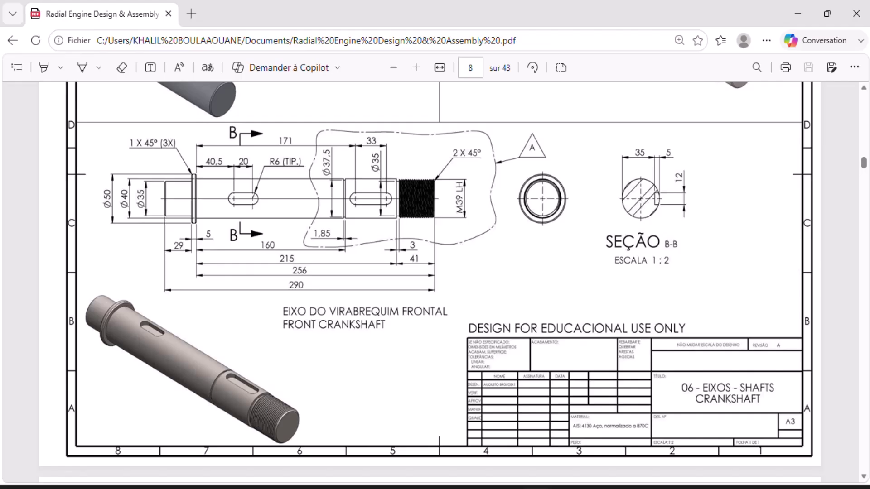
pyautogui.click(536, 488)
pyautogui.scroll(2, 481, 351)
pyautogui.scroll(-5, 695, 289)
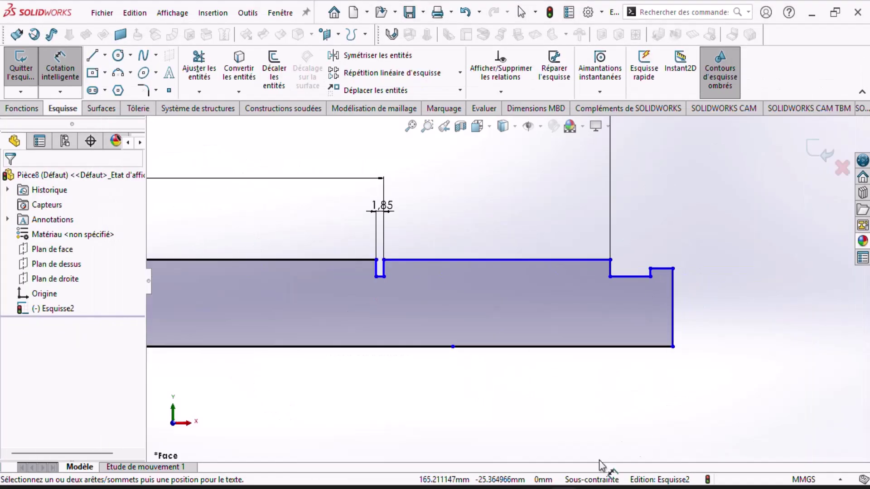
pyautogui.click(536, 488)
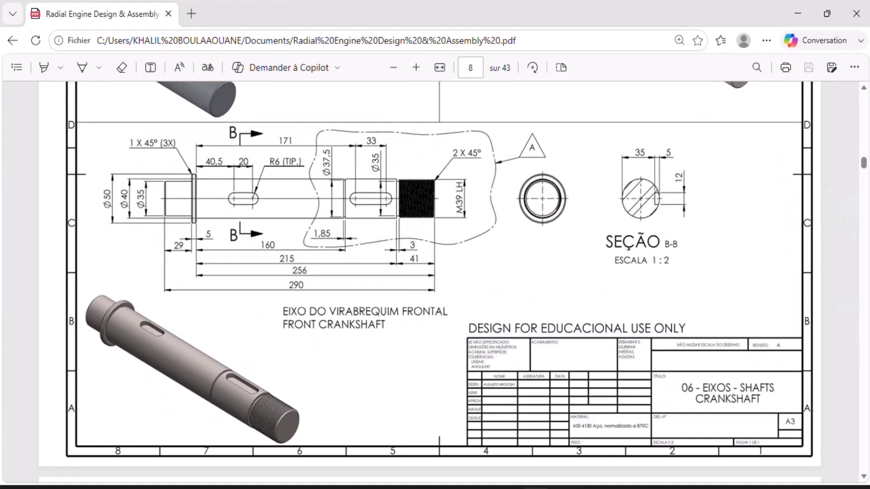
pyautogui.click(535, 488)
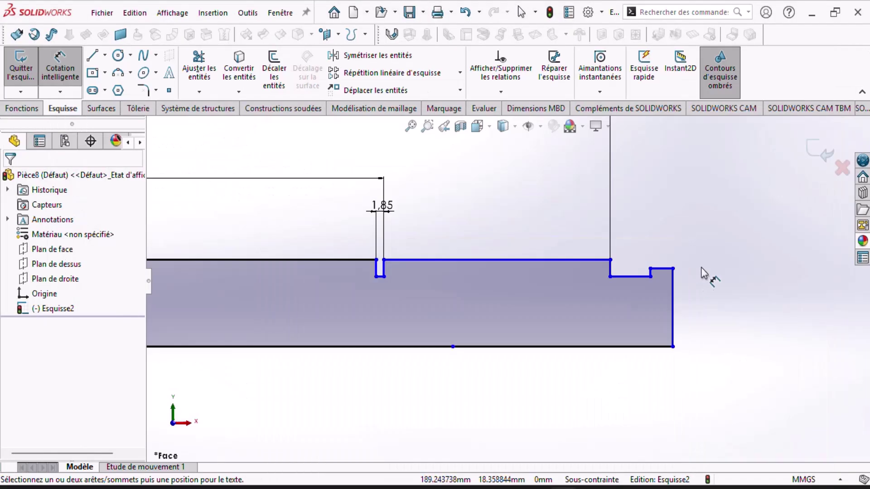
pyautogui.click(673, 299)
pyautogui.scroll(5, 670, 301)
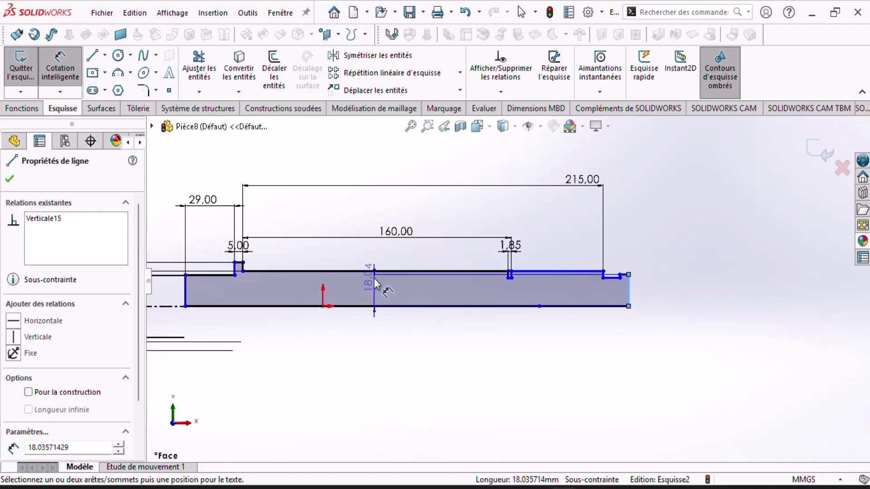
pyautogui.scroll(-5, 269, 272)
pyautogui.click(302, 269)
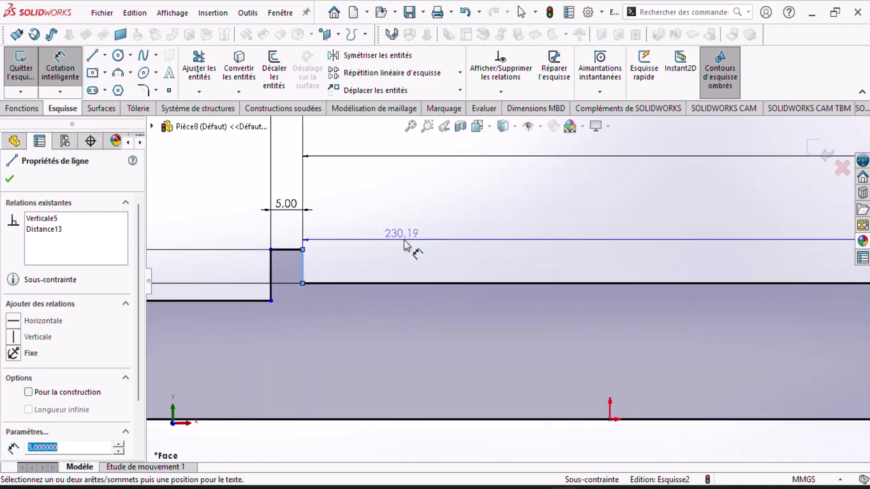
pyautogui.scroll(5, 404, 246)
pyautogui.click(448, 166)
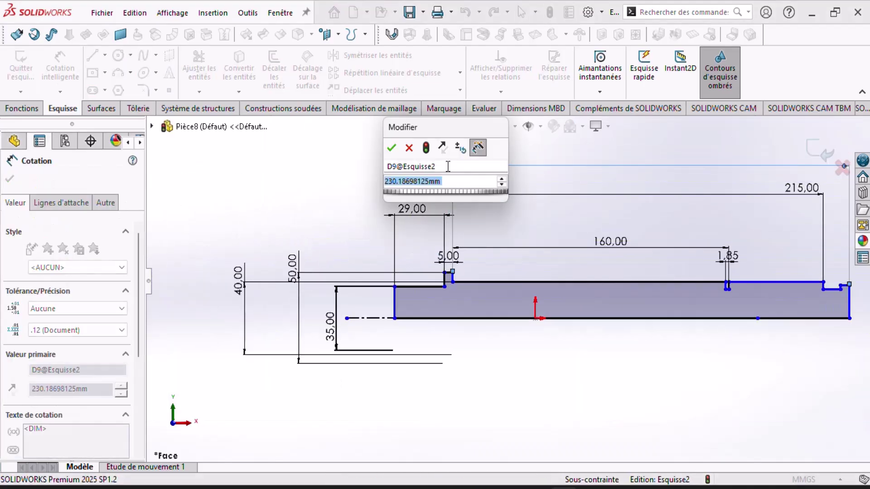
pyautogui.write('256')
pyautogui.press('Return')
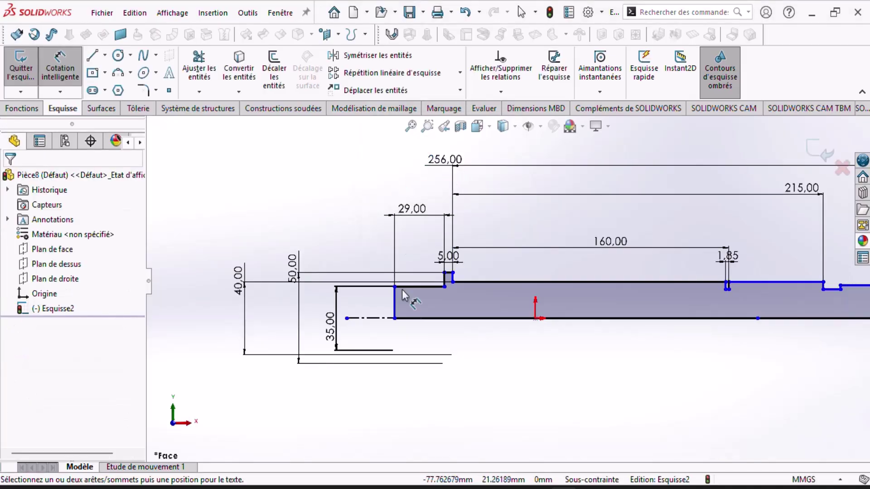
pyautogui.press('Escape')
# Add a coincident relation between the vertical end line on the collar side and the origin
pyautogui.click(395, 310)
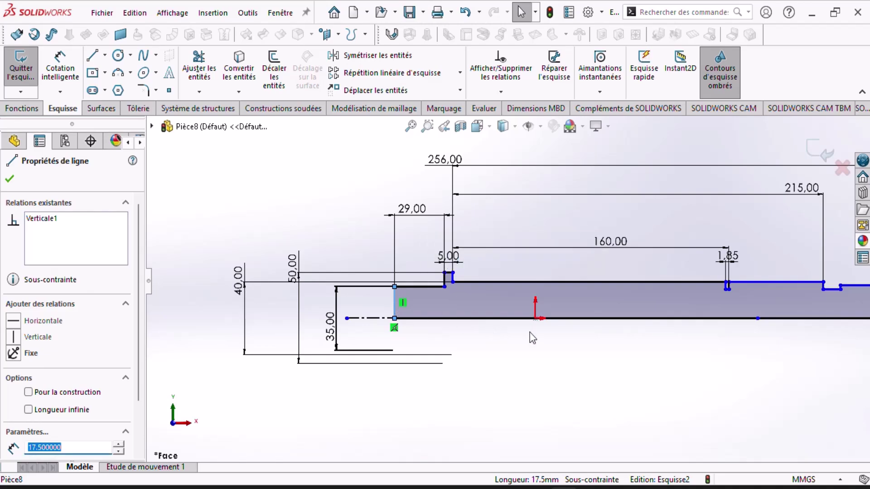
pyautogui.keyDown('ctrl'); pyautogui.click(535, 319); pyautogui.keyUp('ctrl')
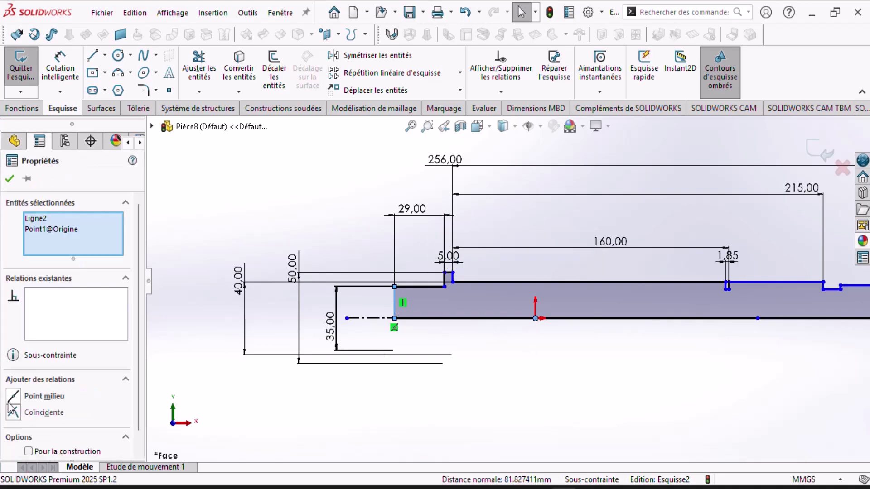
pyautogui.click(15, 416)
pyautogui.click(630, 445)
pyautogui.scroll(3, 709, 332)
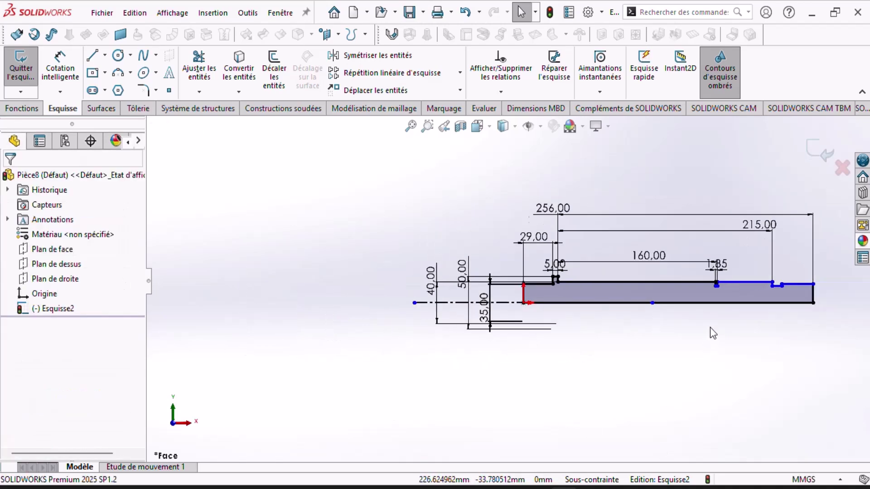
# Consult the PDF drawing and dimension the second groove's width as 3 mm
pyautogui.scroll(-2, 685, 281)
pyautogui.scroll(1, 683, 281)
pyautogui.scroll(-1, 655, 292)
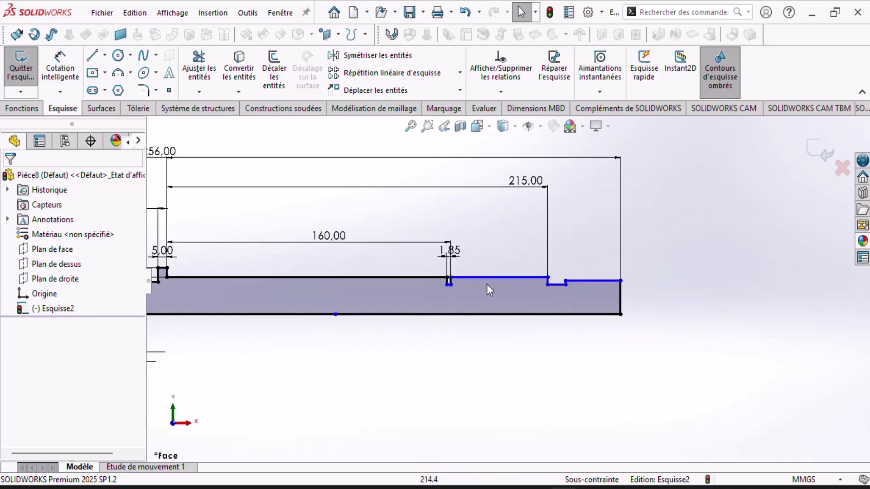
pyautogui.click(535, 488)
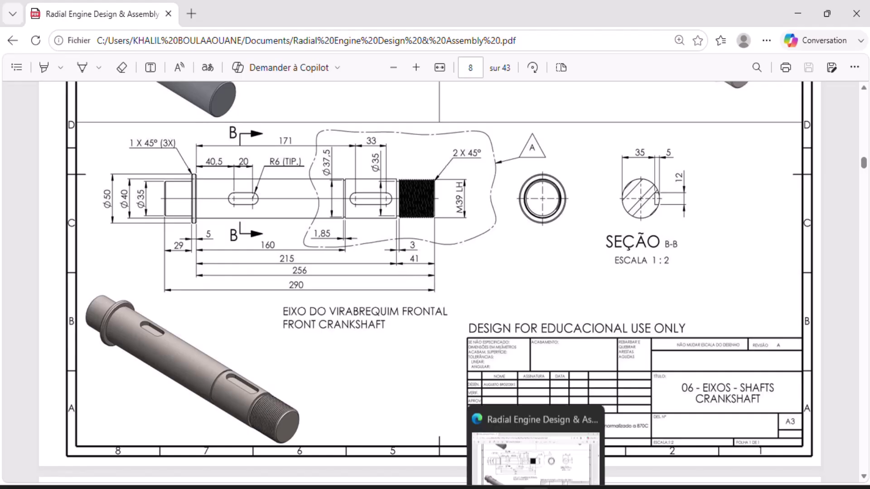
pyautogui.hotkey('alt', 'Tab')
pyautogui.click(72, 74)
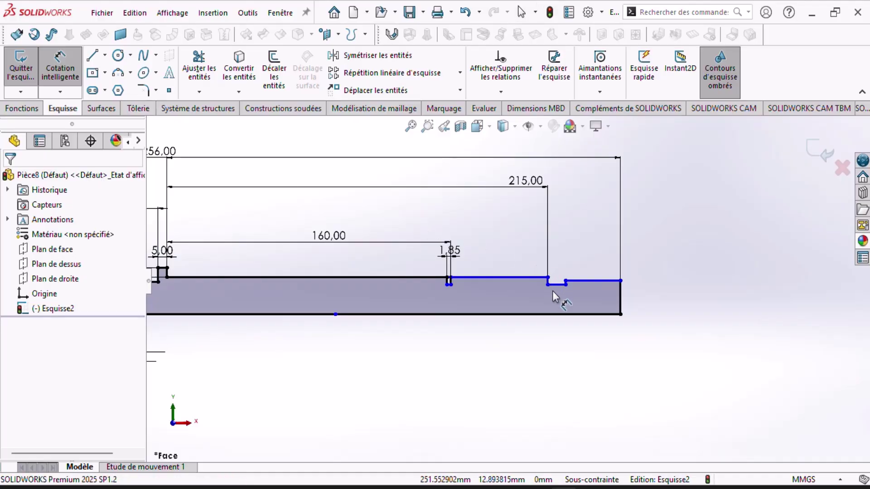
pyautogui.scroll(-3, 554, 288)
pyautogui.click(556, 291)
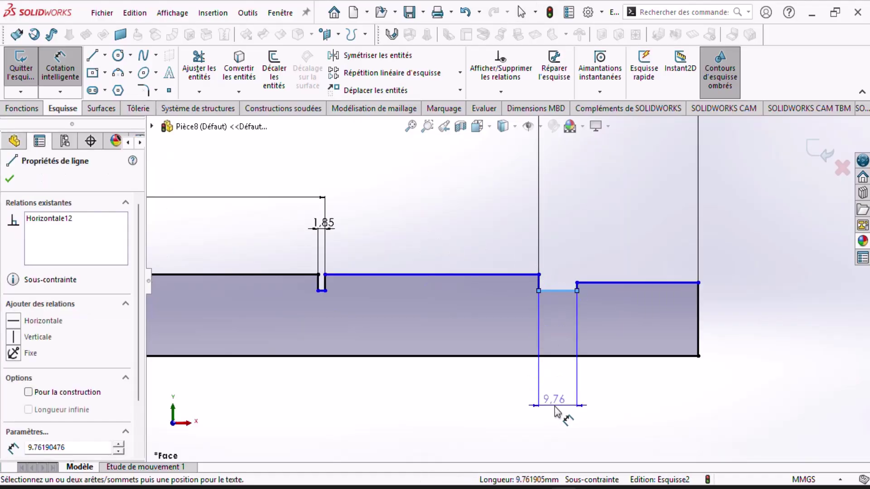
pyautogui.click(558, 407)
pyautogui.write('3')
pyautogui.press('Return')
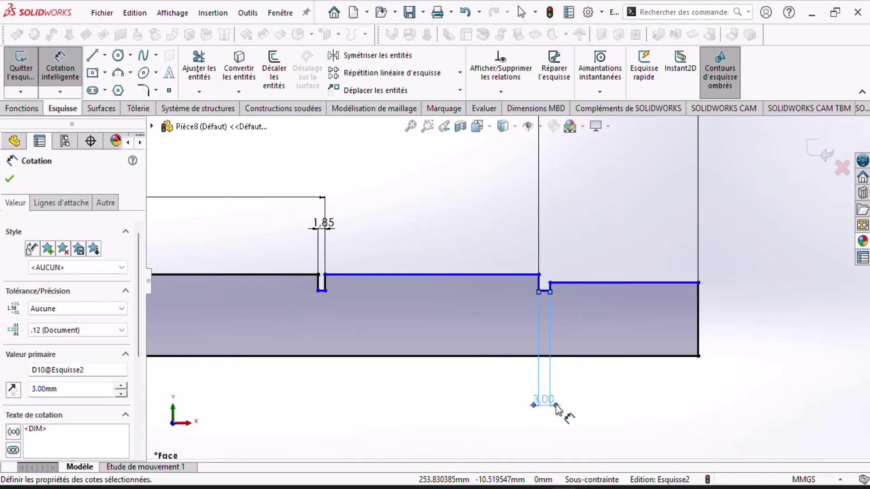
# Check the PDF drawing and dimension the distance from the second groove's near edge to the shaft's threaded end as 41 mm
pyautogui.click(624, 284)
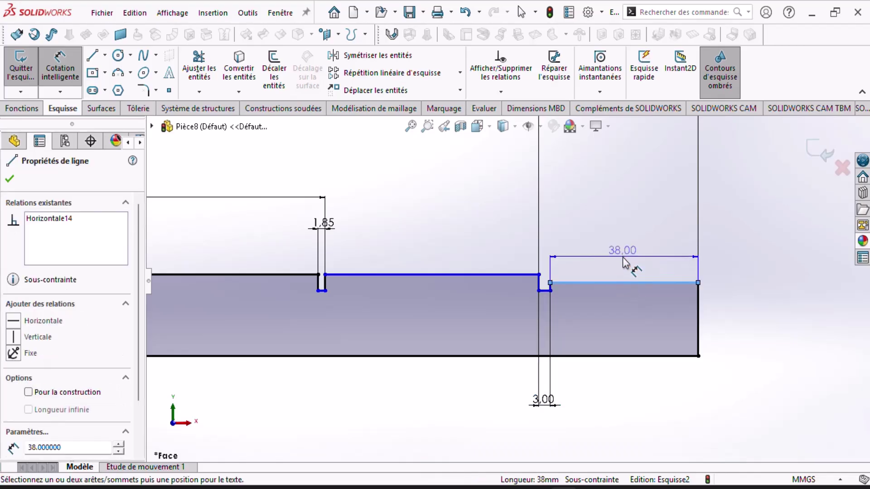
pyautogui.press('Escape')
pyautogui.hotkey('alt', 'Tab')
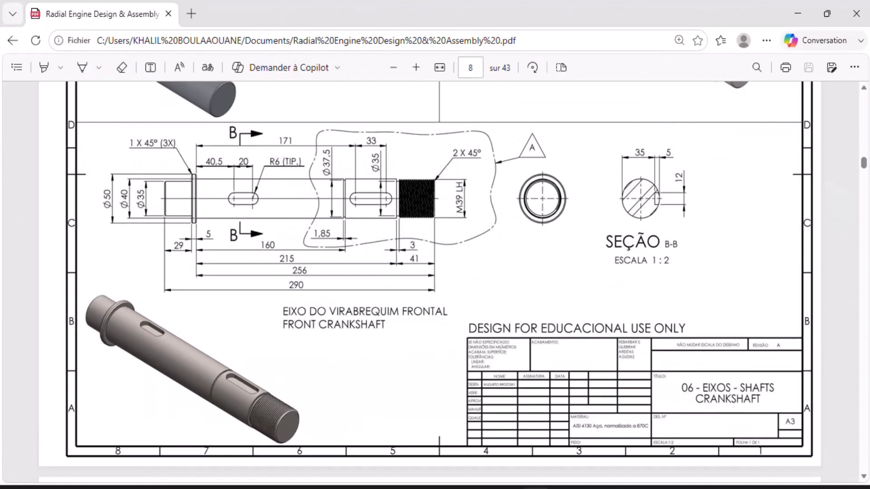
pyautogui.hotkey('alt', 'Tab')
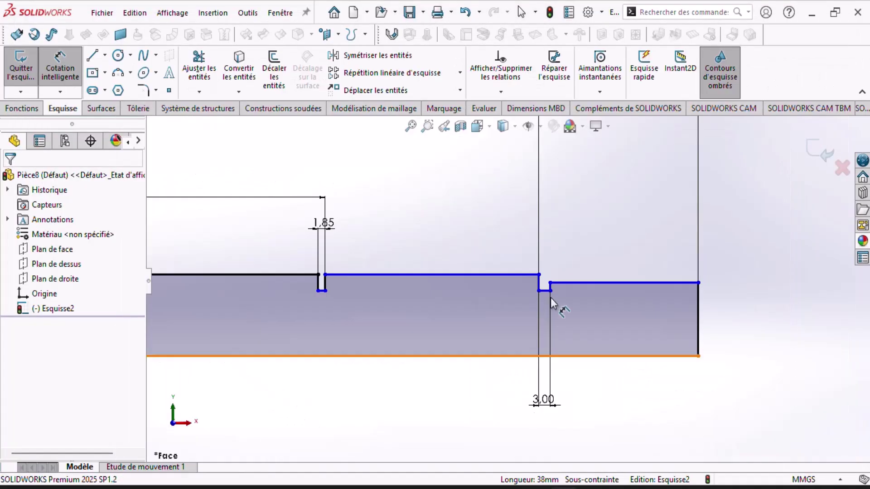
pyautogui.click(539, 284)
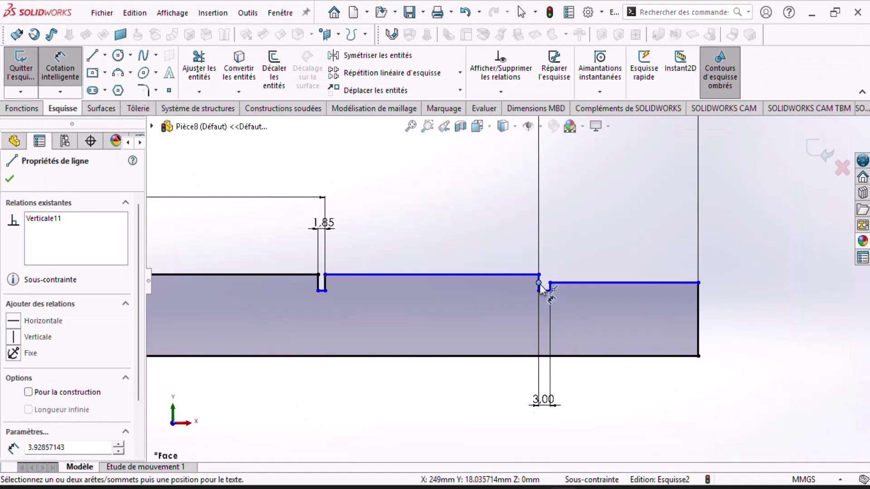
pyautogui.click(699, 283)
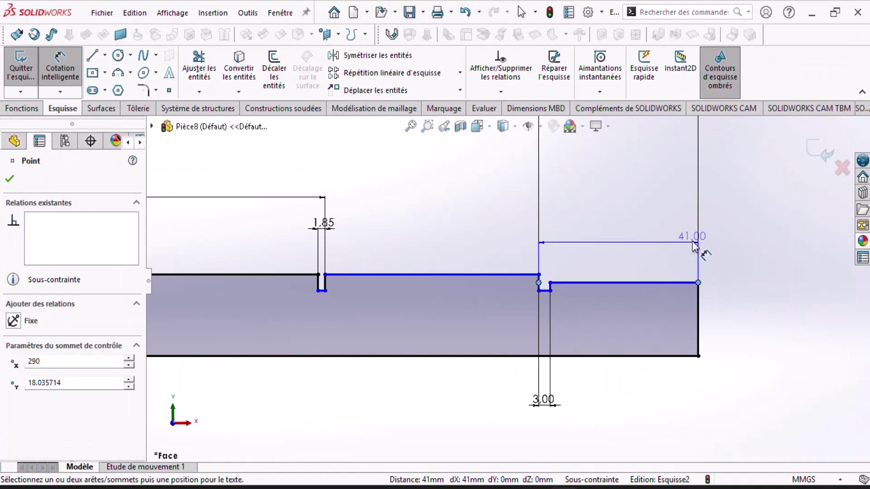
pyautogui.click(692, 228)
pyautogui.write('41')
pyautogui.press('Return')
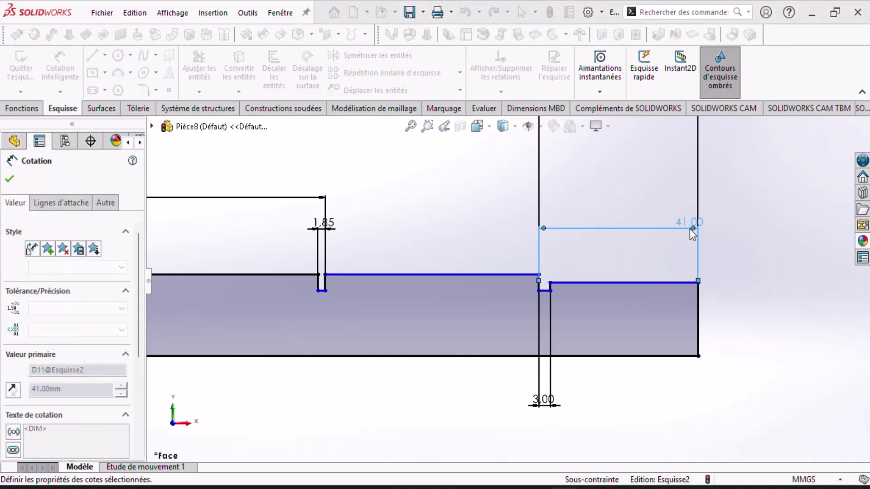
pyautogui.scroll(-5, 629, 290)
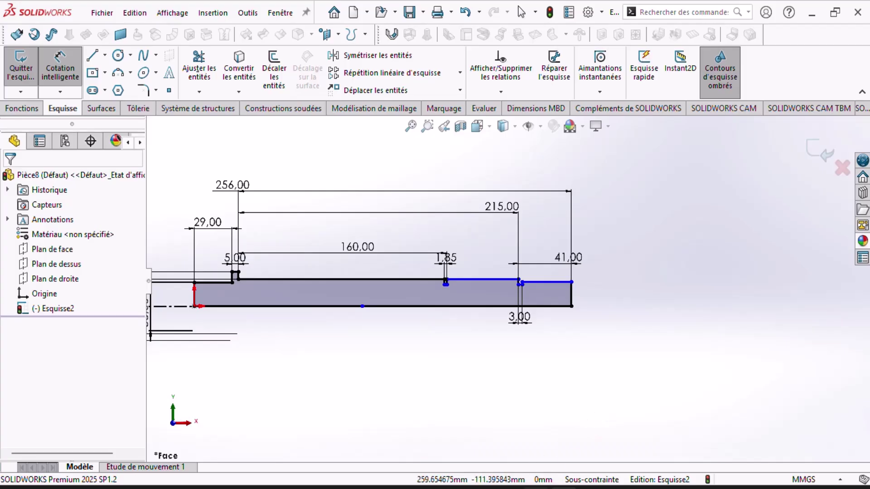
# Consult the PDF drawing and dimension the second groove's floor diameter about the centreline as 35 mm
pyautogui.hotkey('alt', 'Tab')
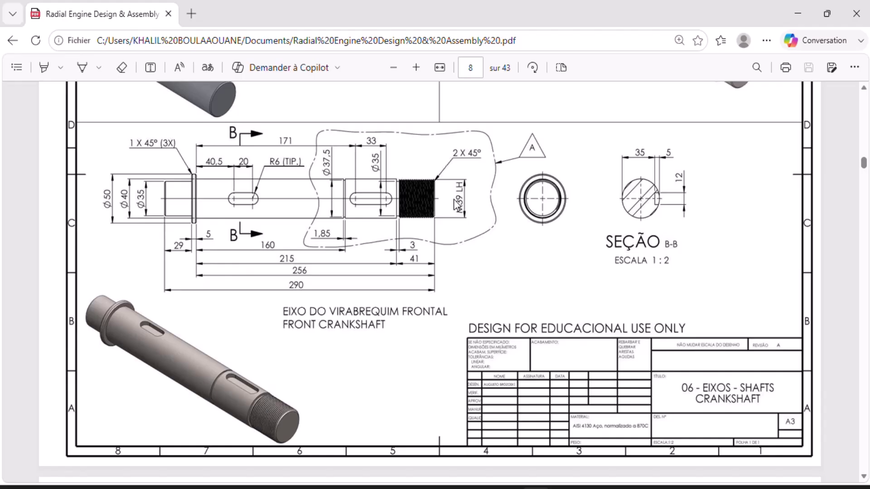
pyautogui.click(361, 23)
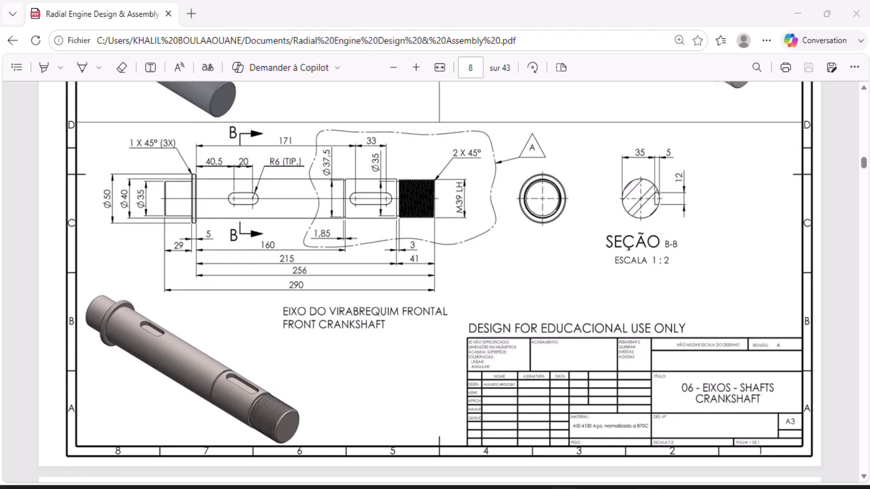
pyautogui.click(647, 488)
pyautogui.click(60, 65)
pyautogui.scroll(-5, 581, 264)
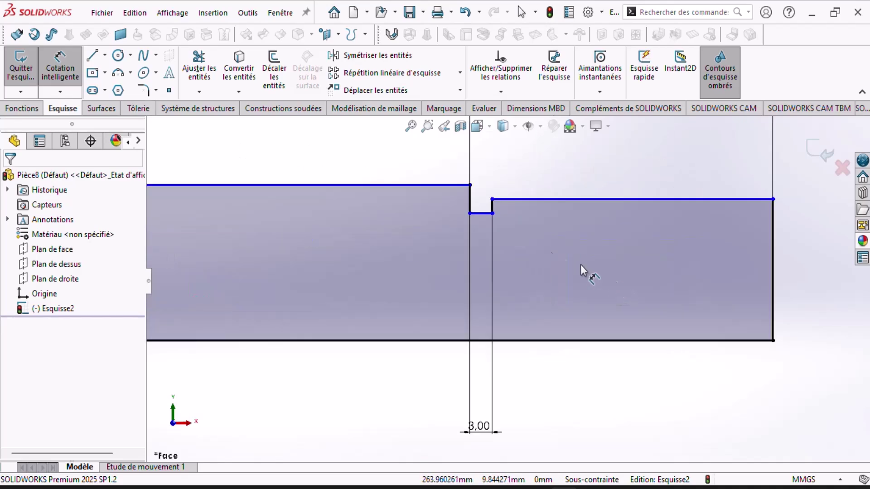
pyautogui.click(478, 213)
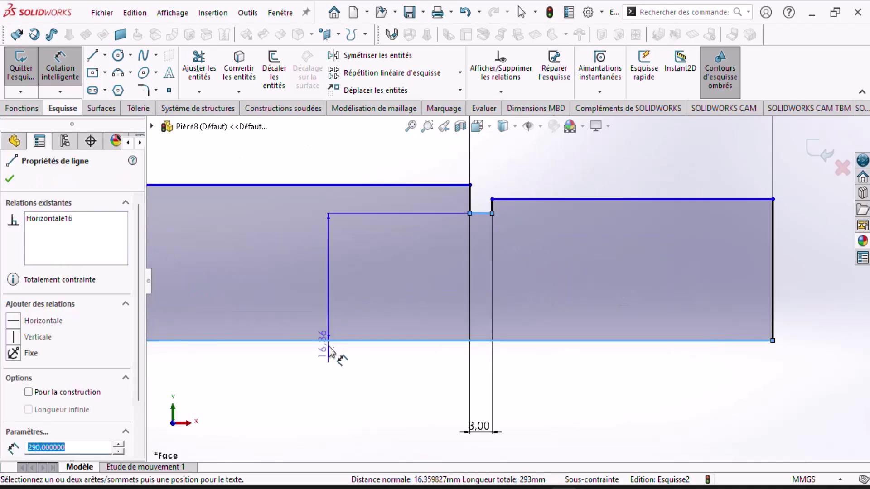
pyautogui.scroll(6, 328, 347)
pyautogui.scroll(-5, 290, 366)
pyautogui.press('Escape')
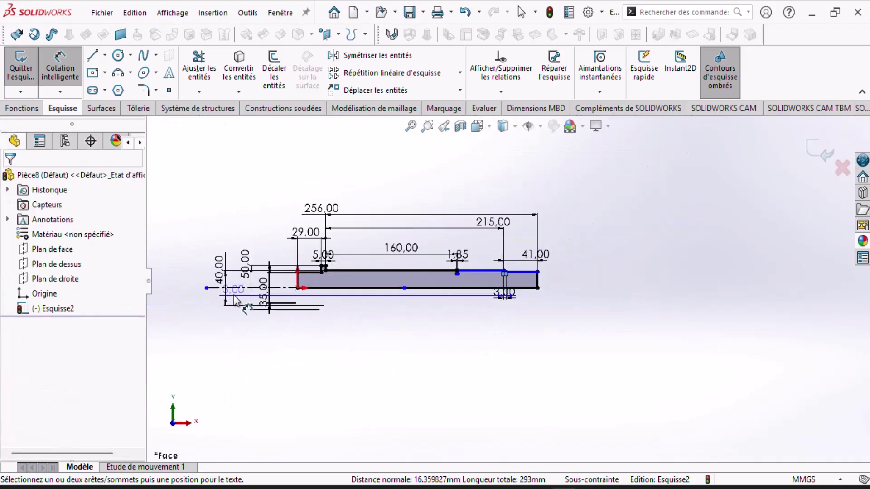
pyautogui.click(234, 288)
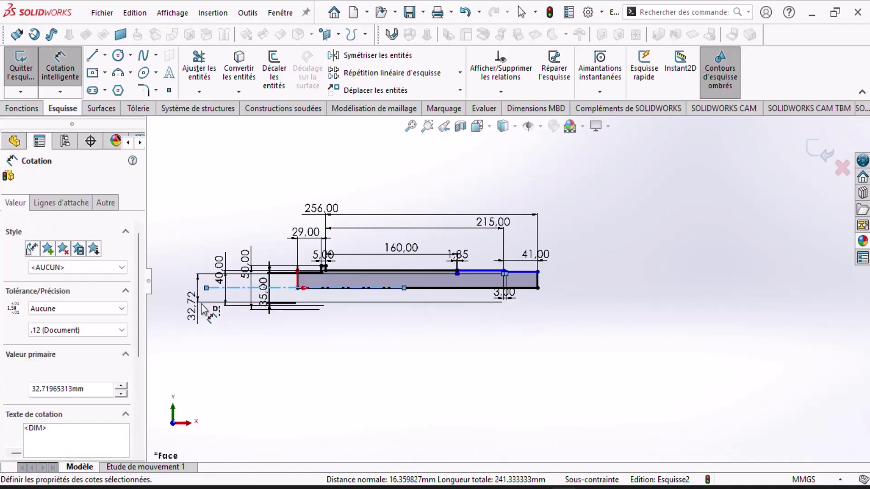
pyautogui.click(204, 310)
pyautogui.write('35')
pyautogui.press('Return')
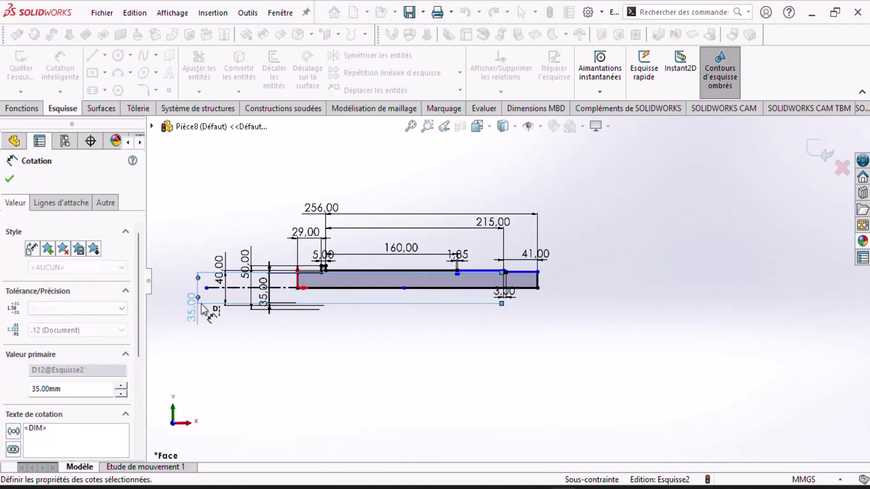
pyautogui.click(522, 317)
# Try to dimension the threaded end section's diameter about the centreline as 39 mm
pyautogui.scroll(-5, 538, 273)
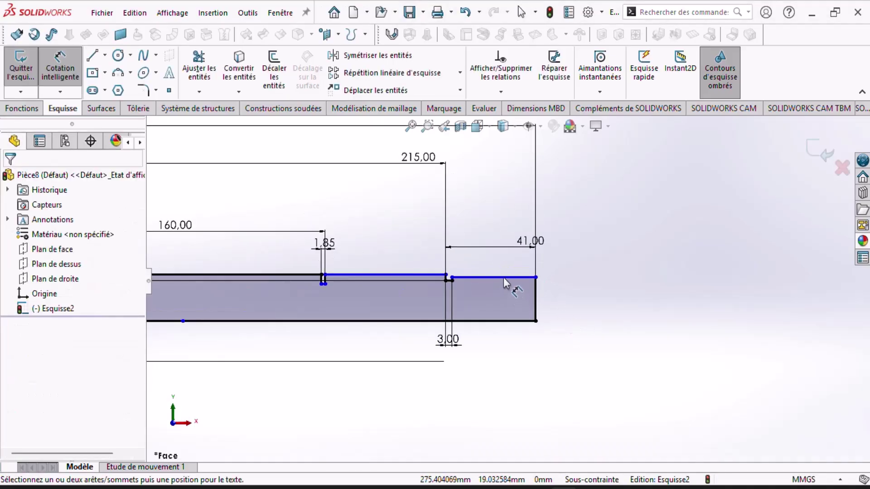
pyautogui.click(503, 278)
pyautogui.scroll(5, 341, 303)
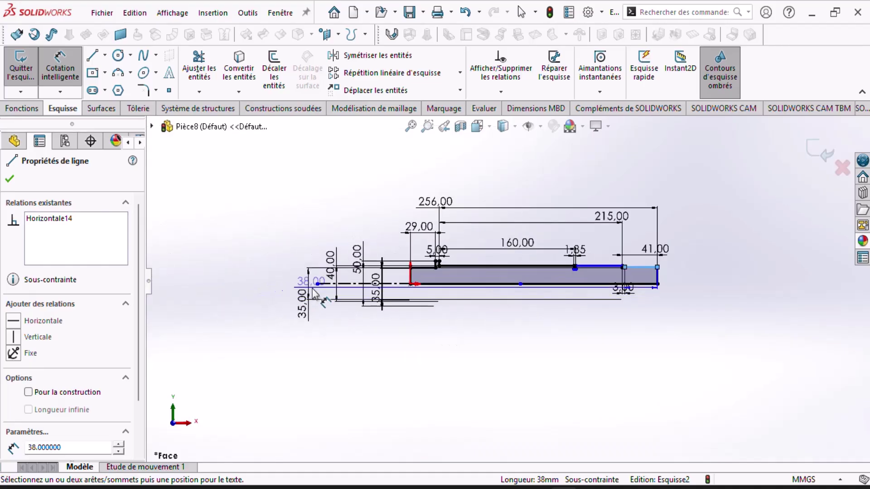
pyautogui.scroll(-3, 261, 290)
pyautogui.click(358, 281)
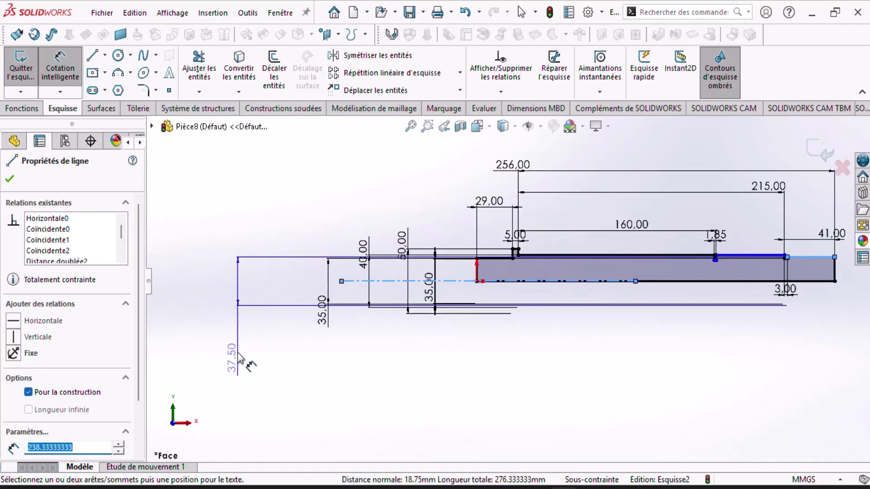
pyautogui.click(238, 365)
pyautogui.write('39')
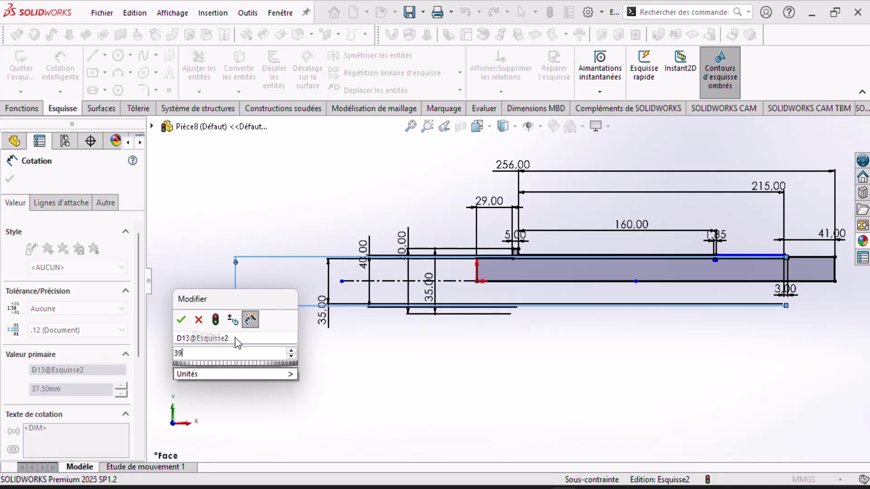
pyautogui.press('Return')
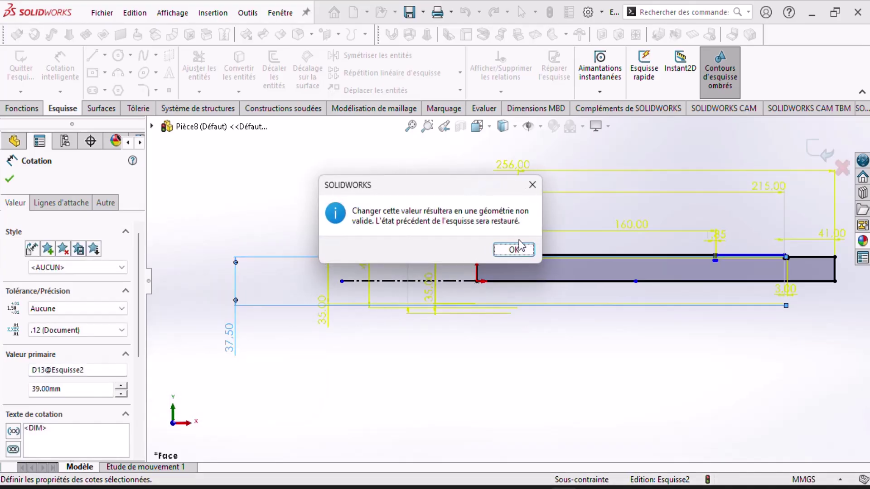
pyautogui.click(514, 249)
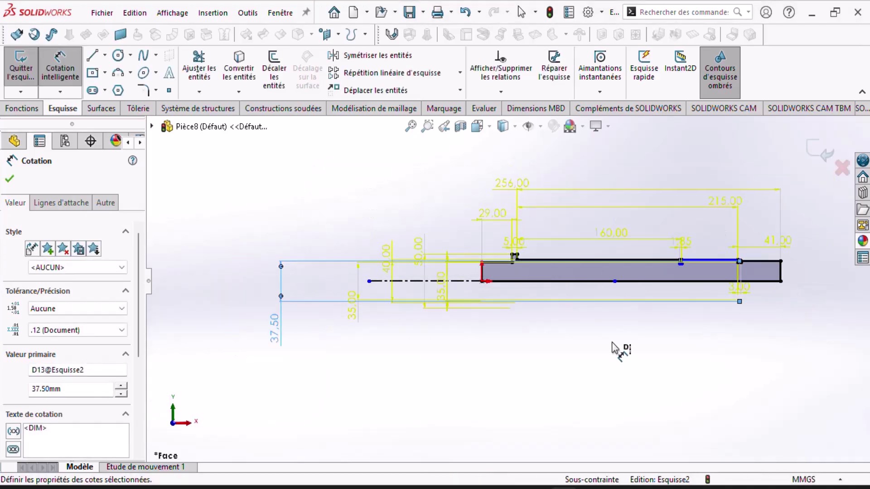
pyautogui.press('Escape')
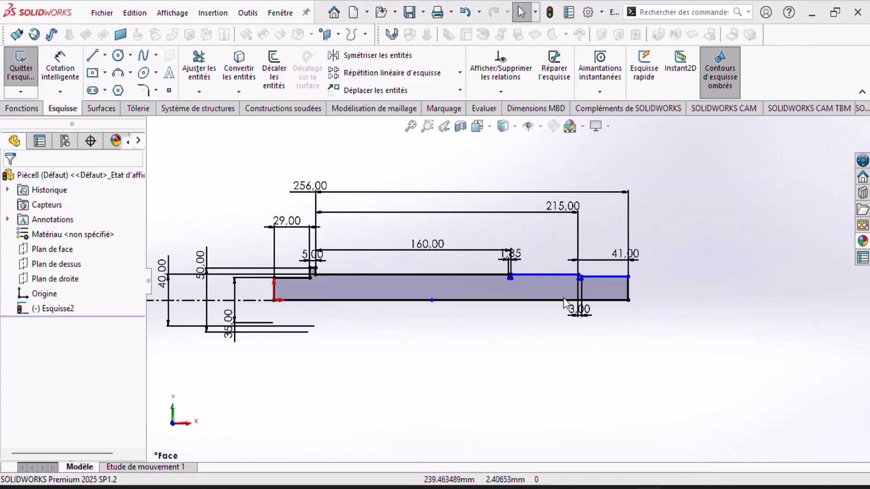
# Check the PDF drawing and dimension the first groove's floor diameter about the centreline as 37.5 mm
pyautogui.scroll(3, 501, 281)
pyautogui.click(58, 68)
pyautogui.scroll(-5, 509, 291)
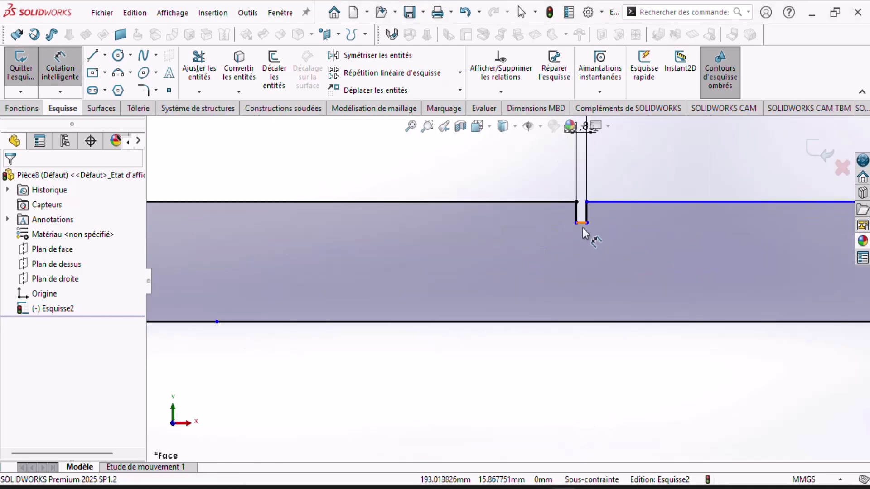
pyautogui.click(502, 487)
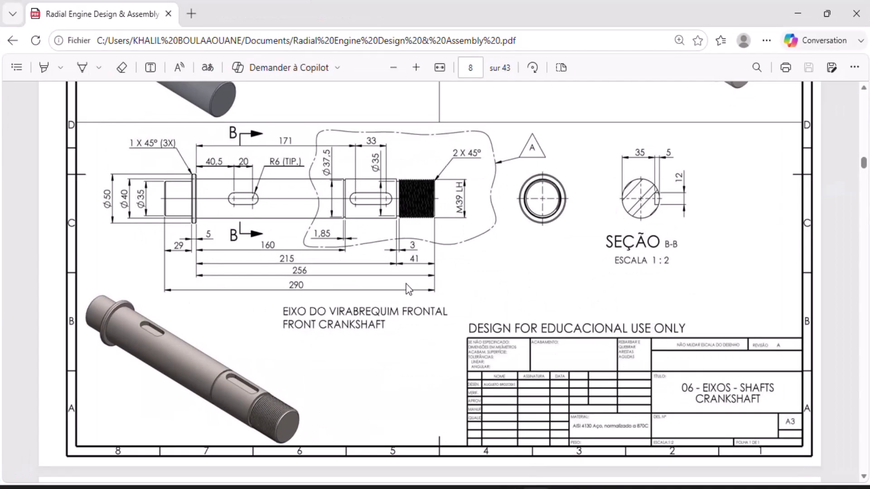
pyautogui.click(536, 487)
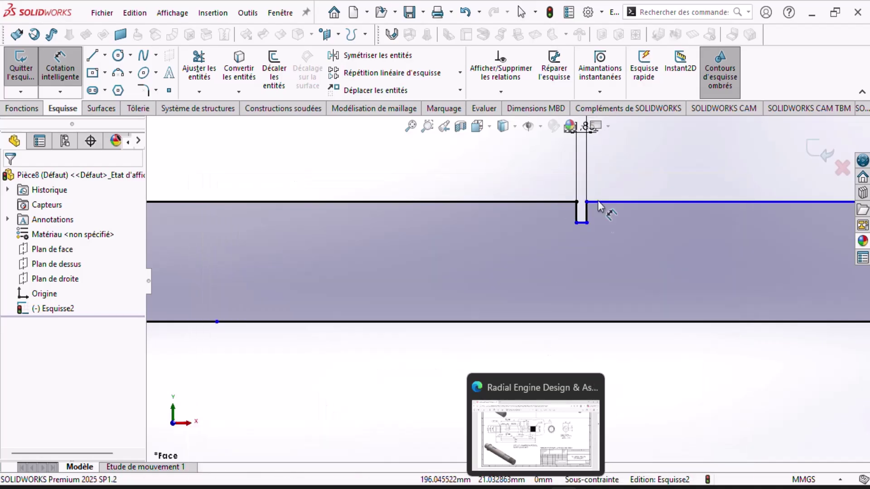
pyautogui.click(581, 223)
pyautogui.scroll(6, 580, 236)
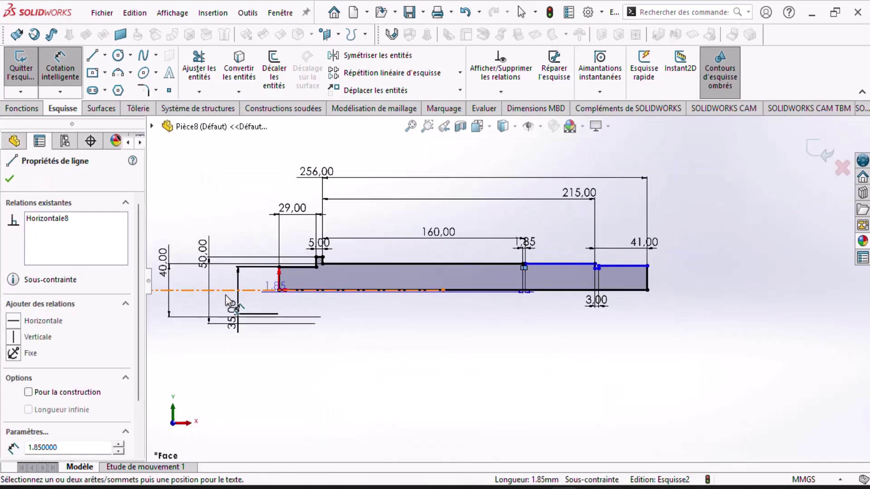
pyautogui.click(224, 292)
pyautogui.scroll(3, 213, 308)
pyautogui.click(185, 308)
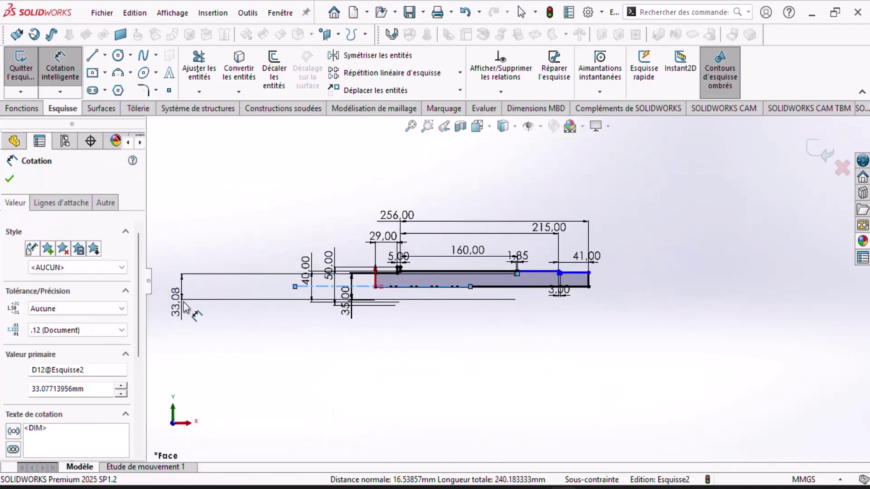
pyautogui.write("'")
pyautogui.press('BackSpace')
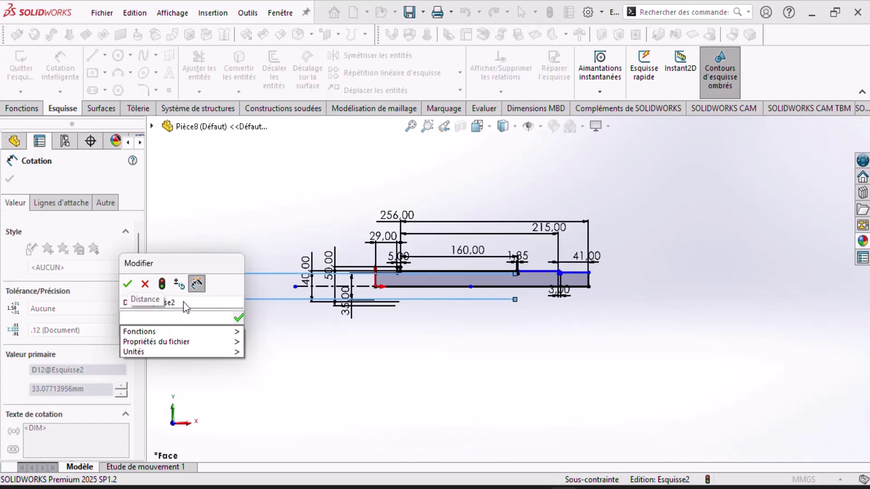
pyautogui.write('37.')
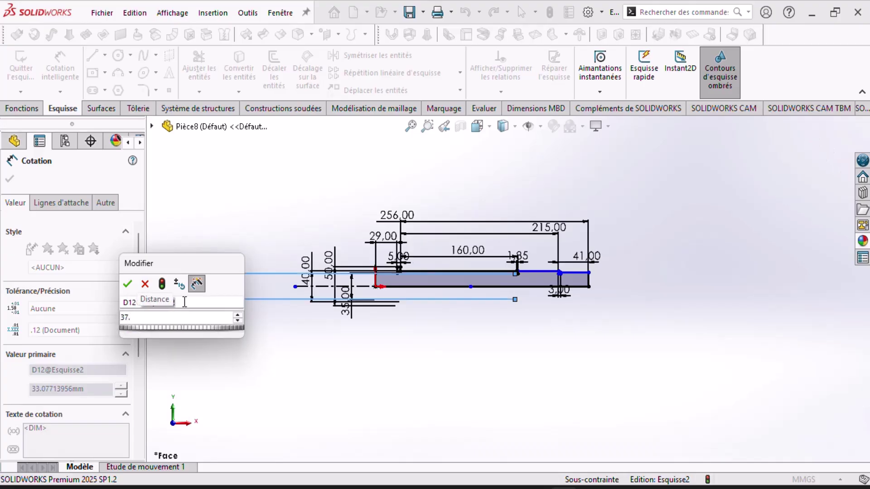
pyautogui.write('5')
pyautogui.press('Return')
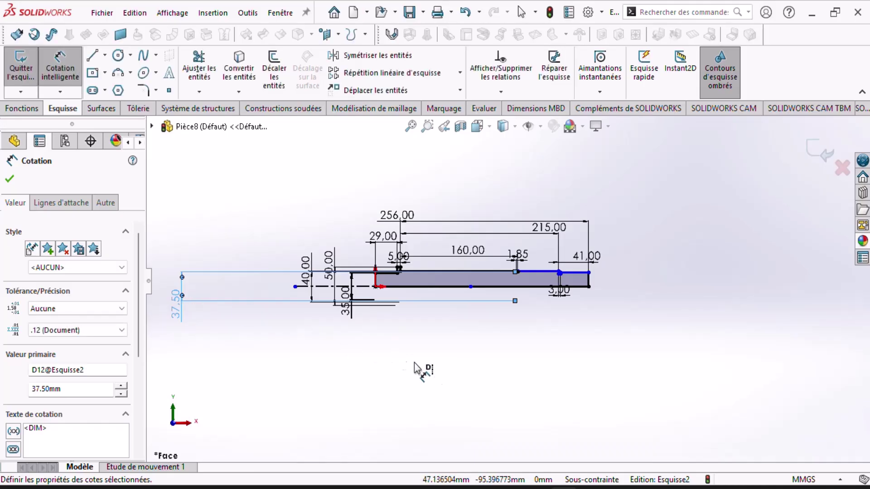
# Check the PDF drawing and dimension the second groove's floor diameter about the centreline as 35 mm
pyautogui.scroll(5, 530, 299)
pyautogui.scroll(4, 525, 317)
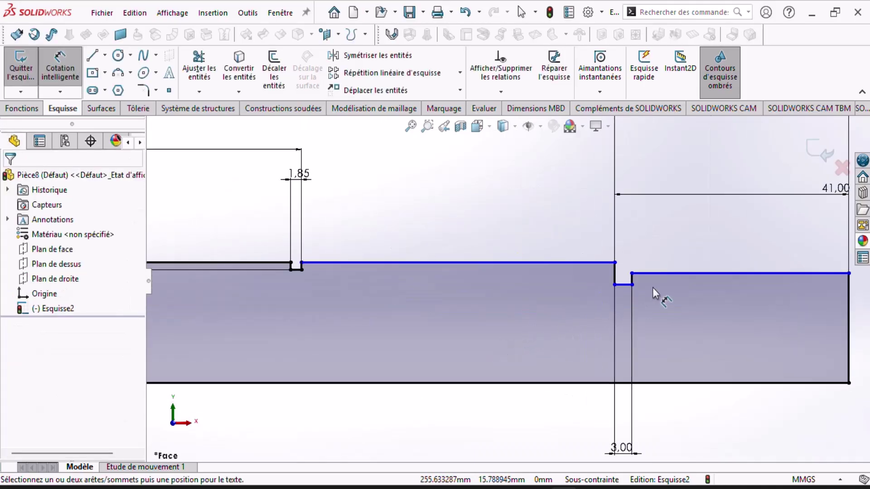
pyautogui.hotkey('alt', 'Tab')
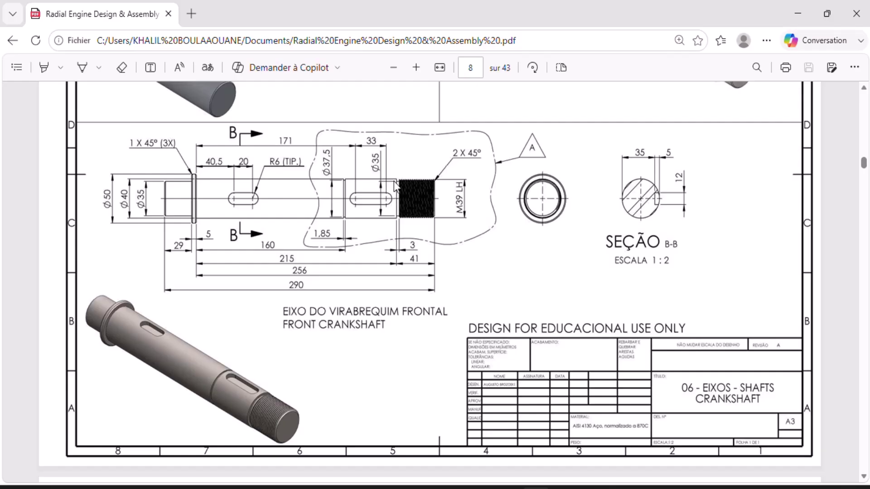
pyautogui.keyDown('ctrl'); pyautogui.scroll(5, 393, 182); pyautogui.keyUp('ctrl')
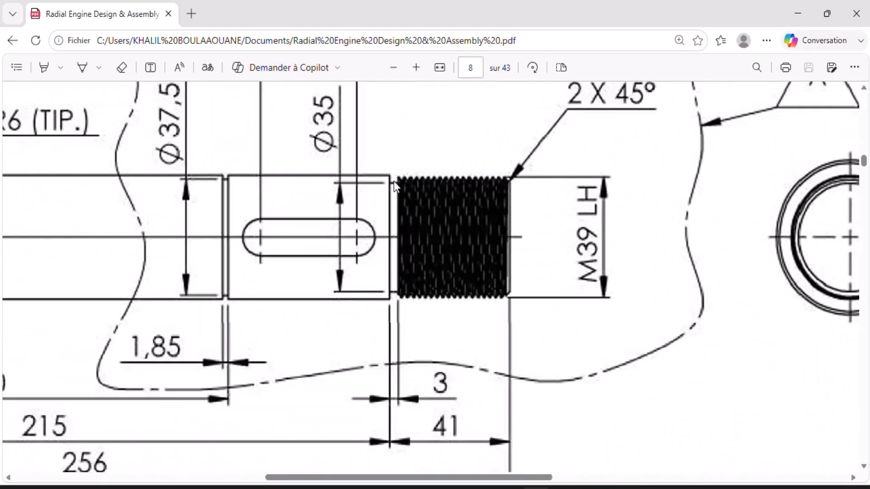
pyautogui.keyDown('ctrl'); pyautogui.scroll(-1, 393, 181); pyautogui.keyUp('ctrl')
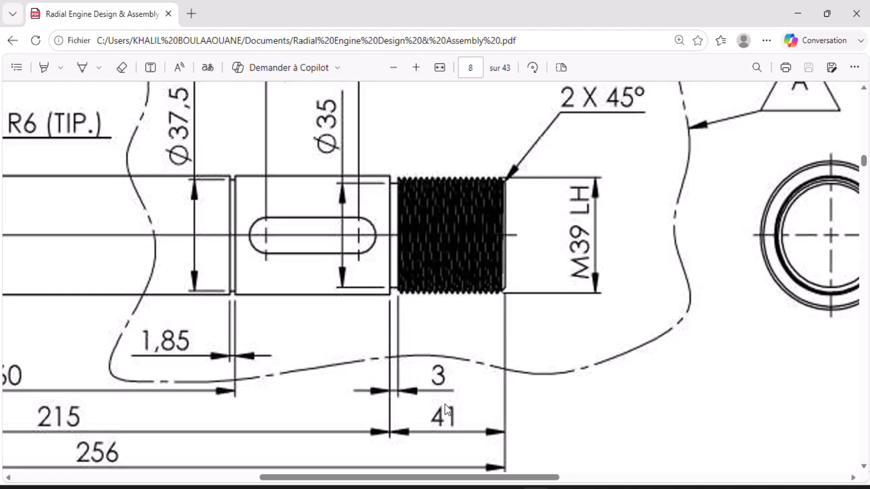
pyautogui.click(535, 488)
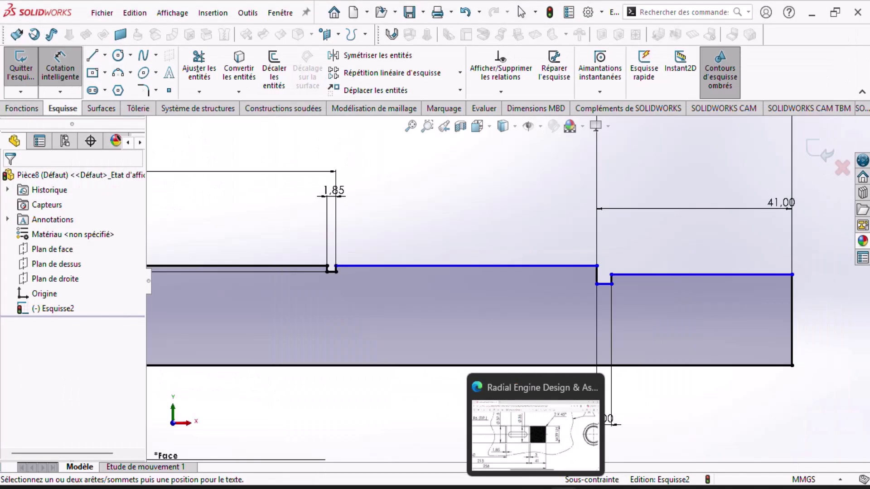
pyautogui.scroll(4, 605, 299)
pyautogui.scroll(-2, 599, 312)
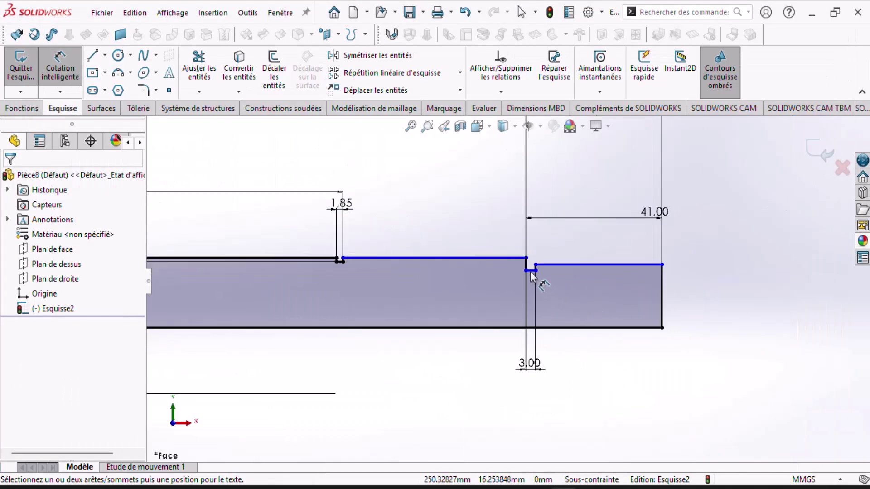
pyautogui.click(529, 271)
pyautogui.scroll(4, 365, 297)
pyautogui.scroll(-3, 261, 305)
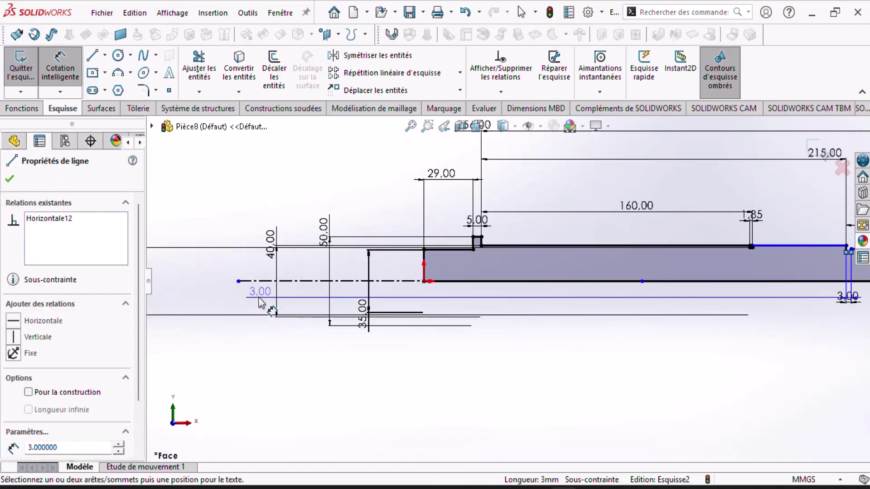
pyautogui.click(253, 281)
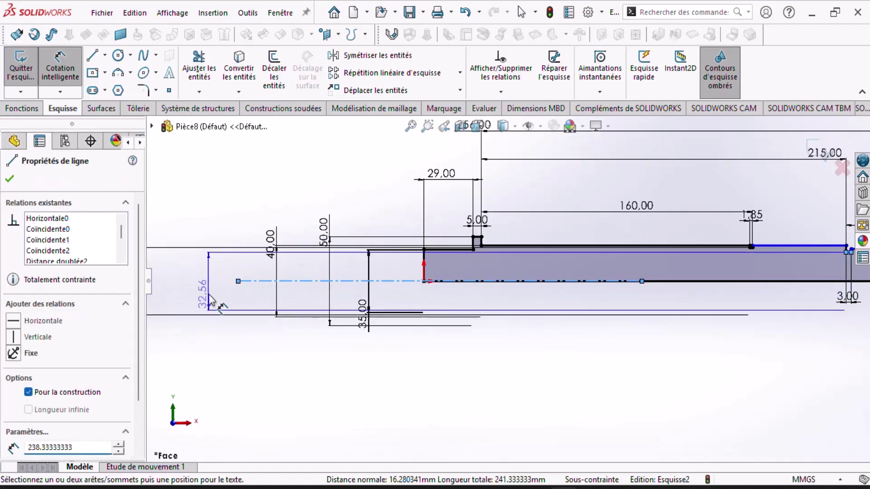
pyautogui.click(209, 300)
pyautogui.write('3')
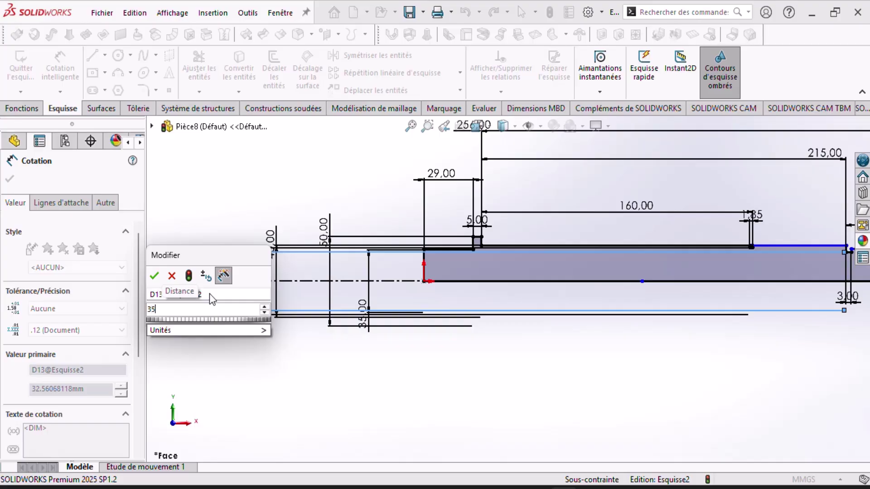
pyautogui.write('5')
pyautogui.press('Return')
pyautogui.scroll(3, 665, 253)
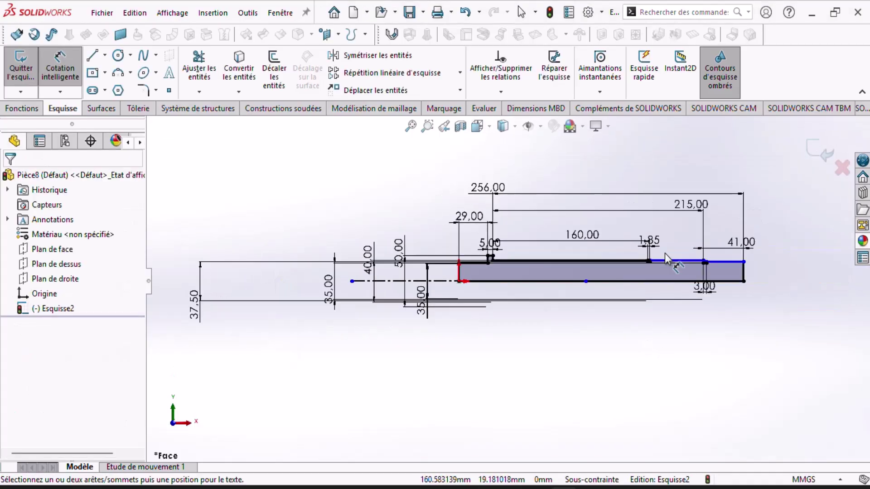
pyautogui.scroll(-5, 711, 255)
pyautogui.click(732, 274)
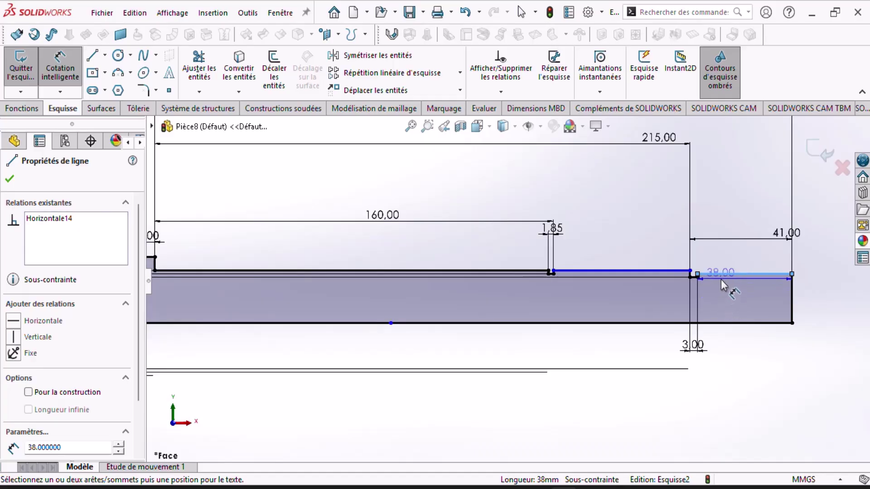
pyautogui.press('Escape')
pyautogui.press('Escape')
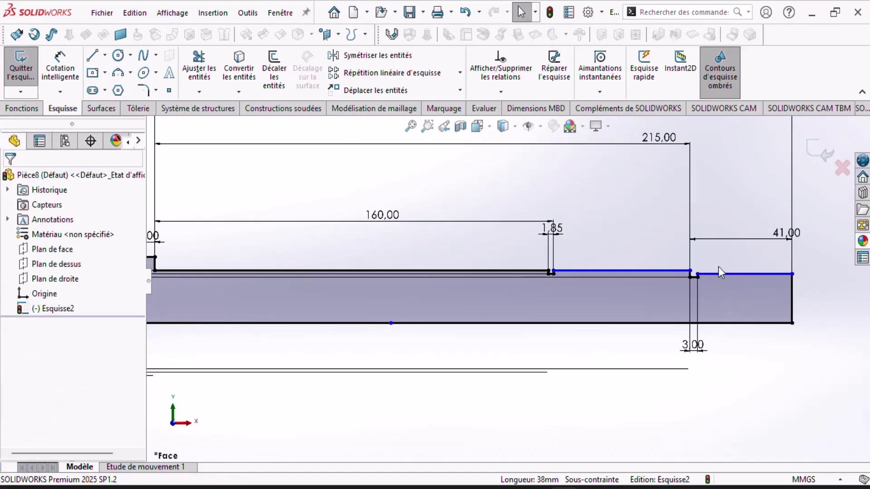
pyautogui.click(726, 274)
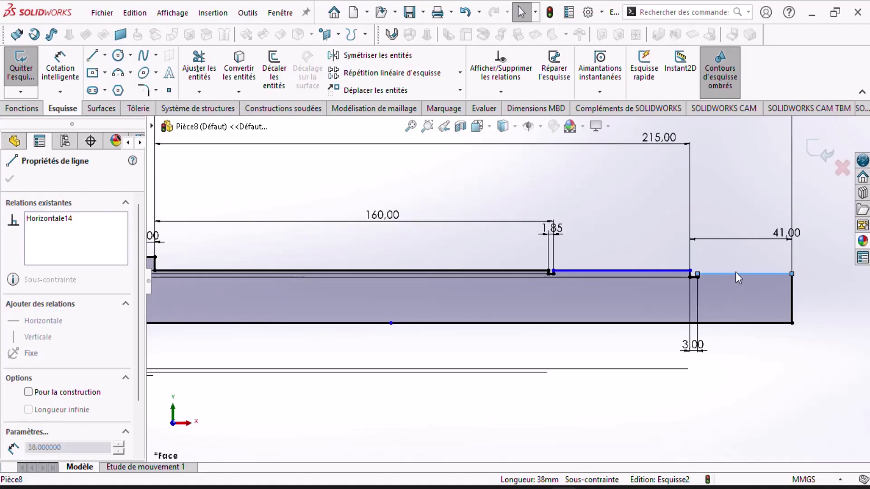
pyautogui.press('Escape')
pyautogui.scroll(-5, 729, 269)
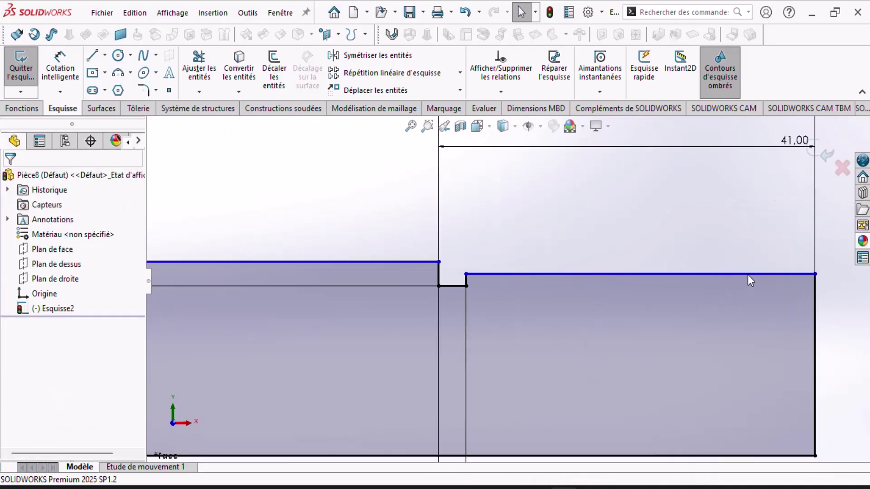
pyautogui.click(747, 274)
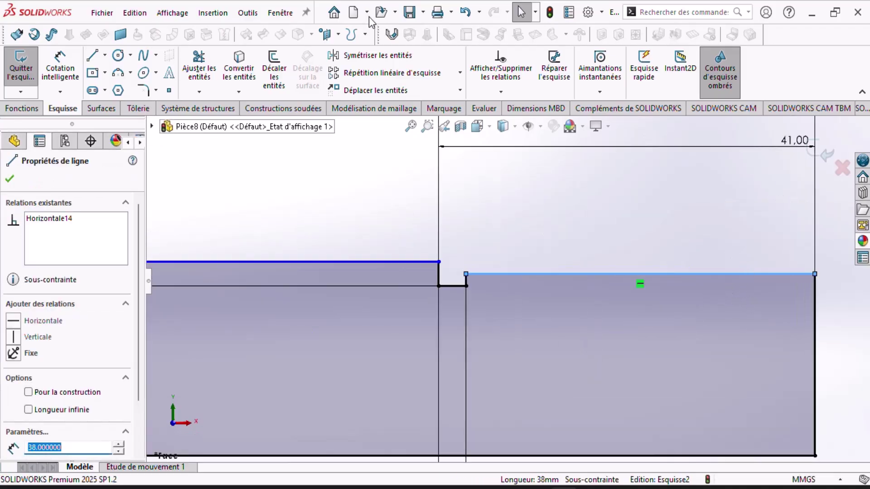
pyautogui.press('Escape')
pyautogui.scroll(5, 523, 266)
# Delete the upper horizontal line of the threaded end section
pyautogui.click(556, 269)
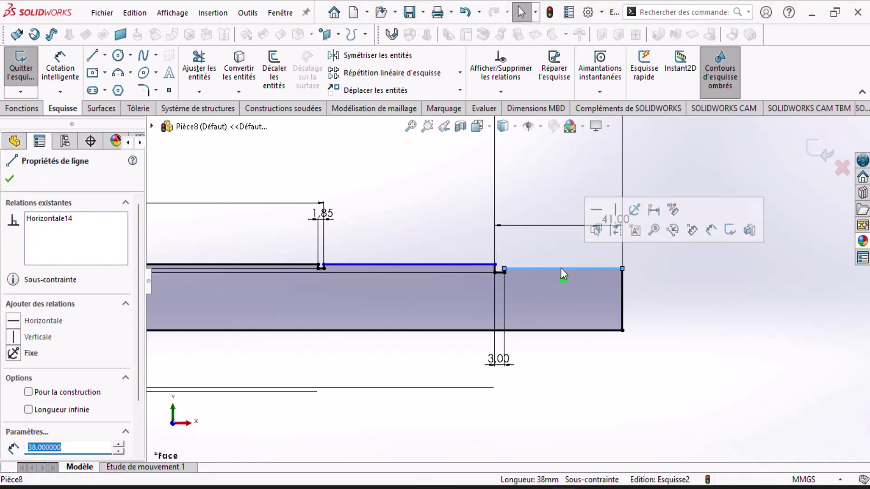
pyautogui.press('Delete')
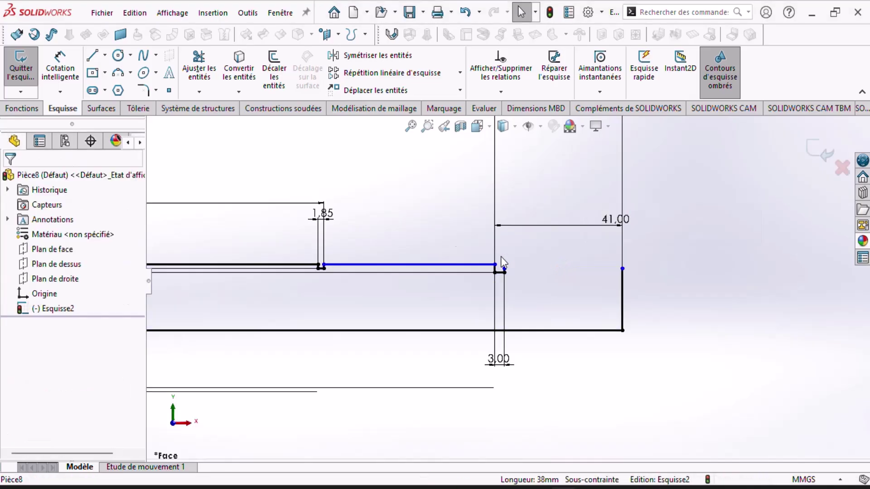
pyautogui.click(94, 58)
pyautogui.scroll(-6, 497, 267)
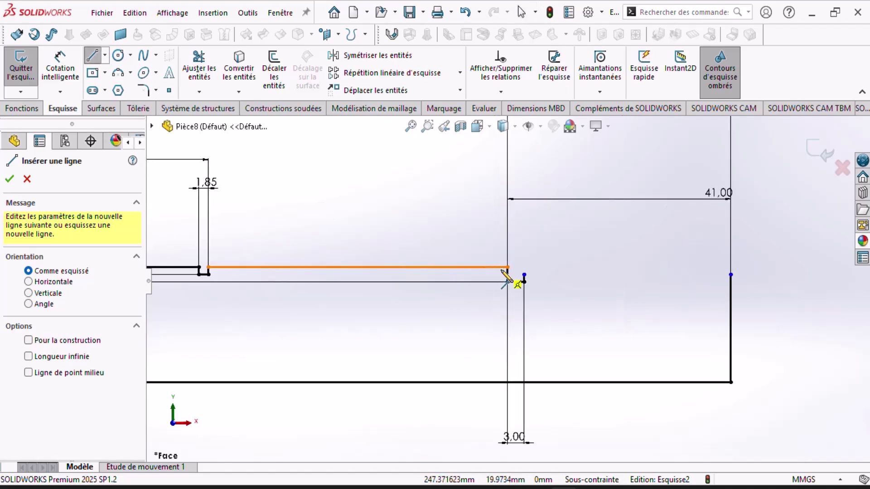
pyautogui.click(483, 290)
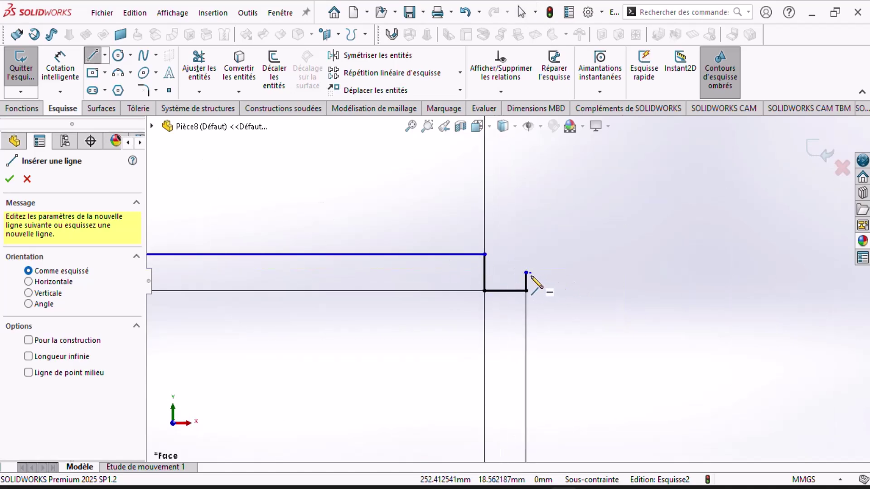
pyautogui.click(526, 272)
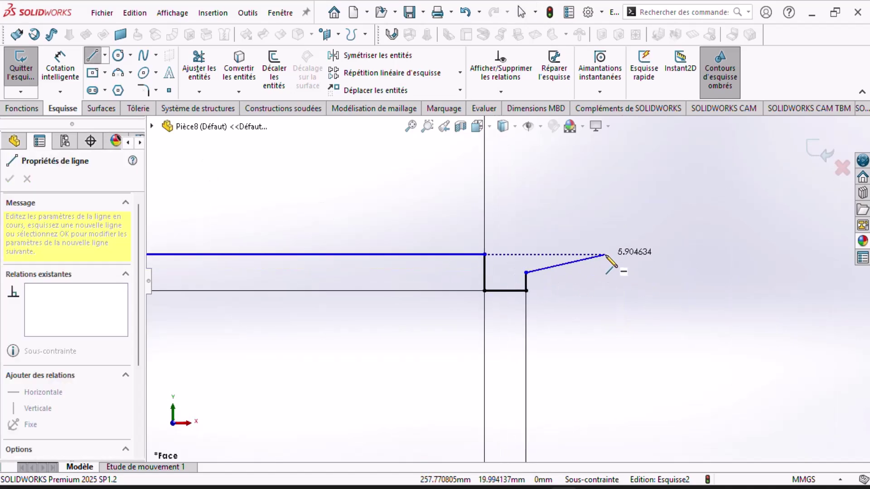
pyautogui.press('Escape')
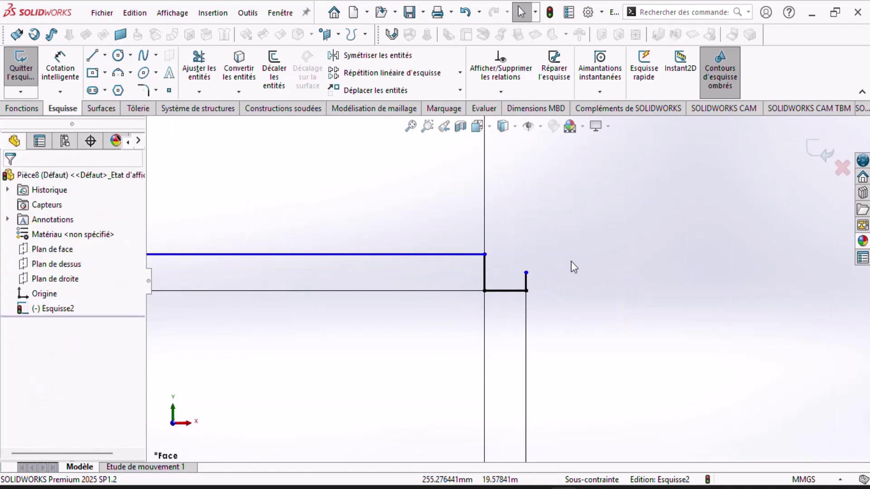
# Replace the second groove's short far wall with a taller vertical line and continue it 38 mm horizontally to the shaft's end
pyautogui.click(525, 281)
pyautogui.press('Delete')
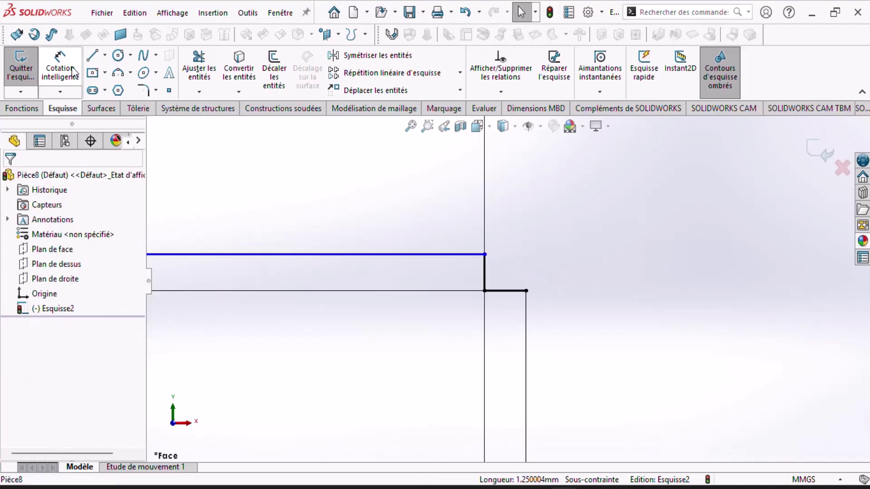
pyautogui.click(92, 55)
pyautogui.click(526, 291)
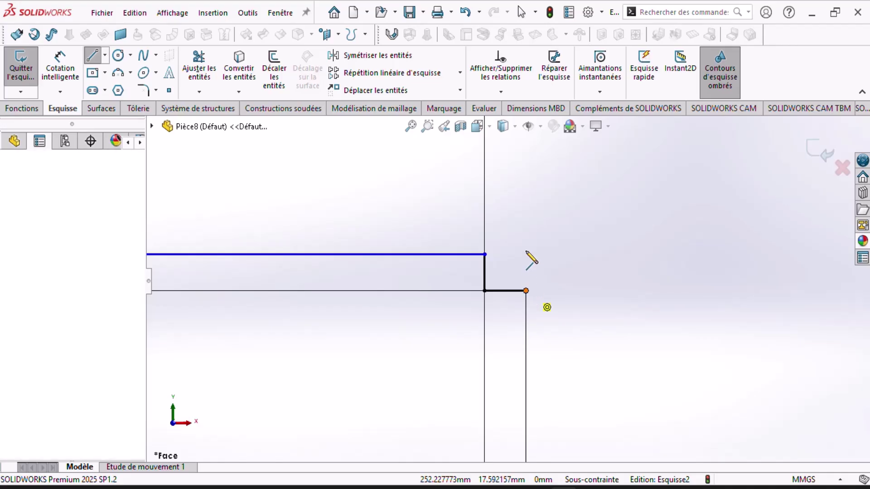
pyautogui.click(525, 228)
pyautogui.scroll(5, 525, 231)
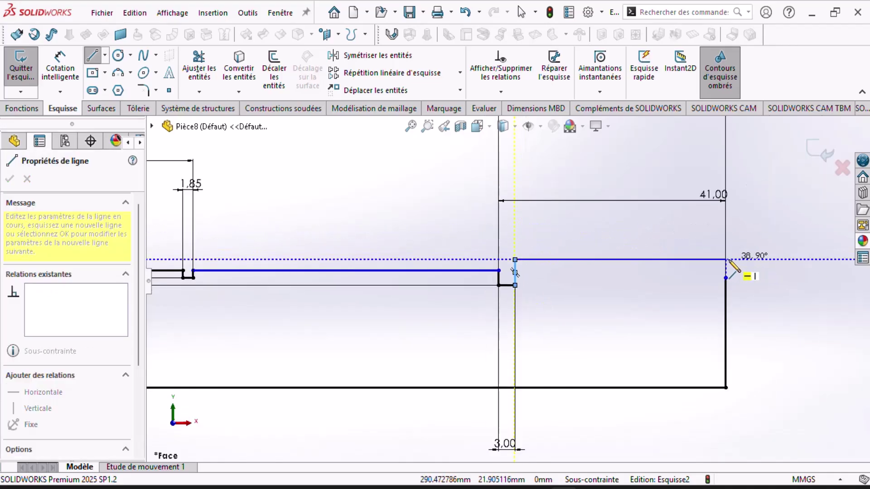
pyautogui.press('Escape')
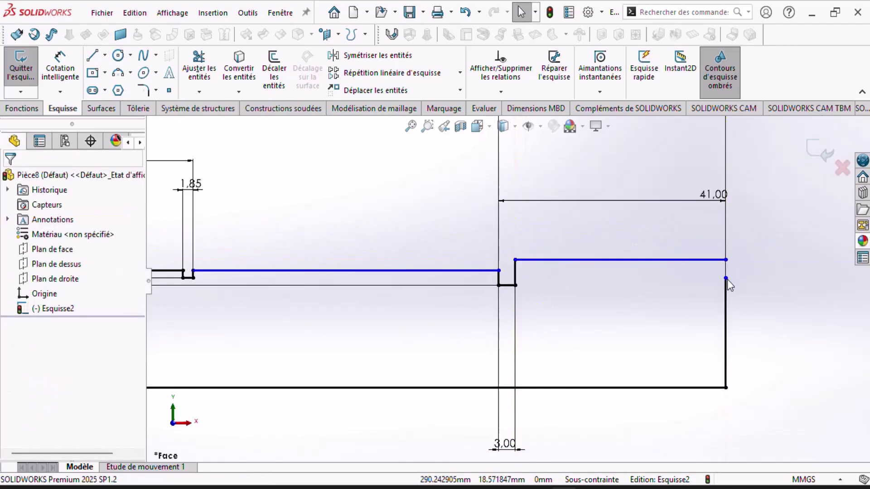
# Delete the vertical line at the shaft's threaded end together with its associated dimensions
pyautogui.click(725, 278)
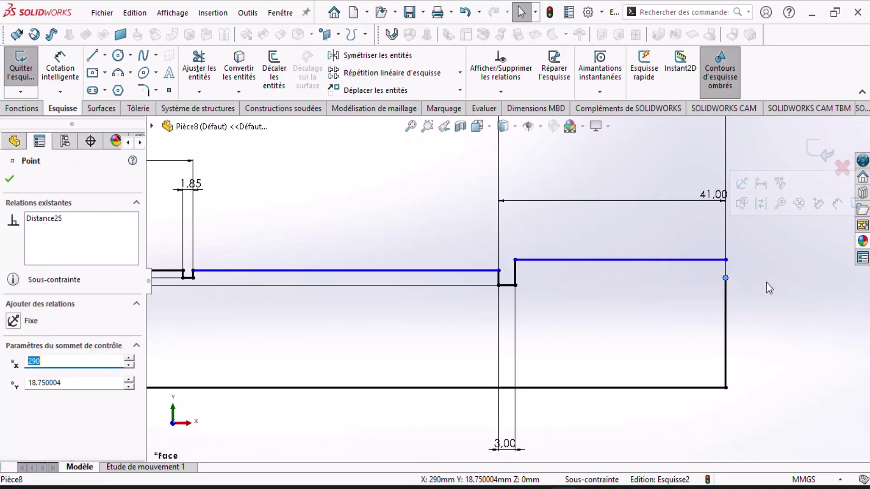
pyautogui.click(744, 289)
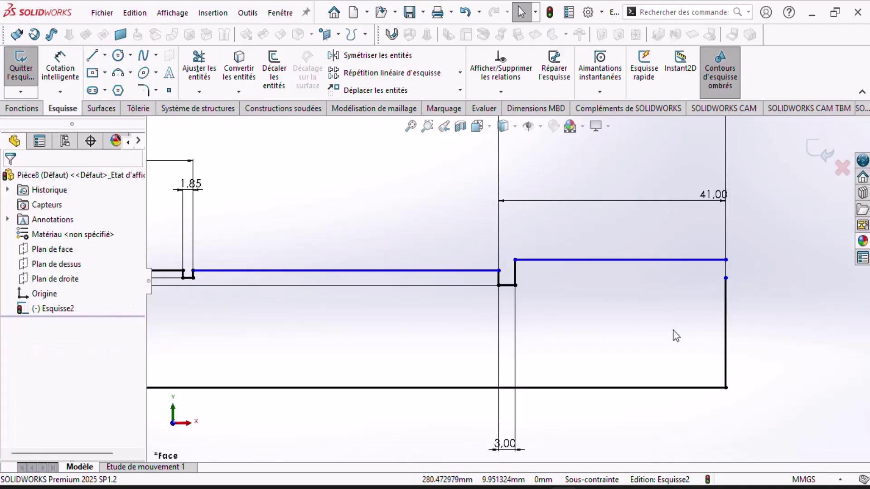
pyautogui.scroll(5, 675, 333)
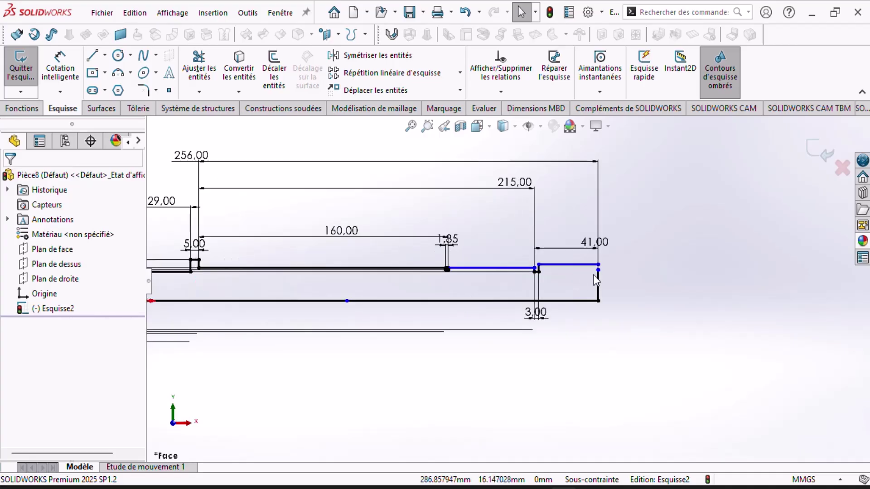
pyautogui.click(598, 280)
pyautogui.press('Delete')
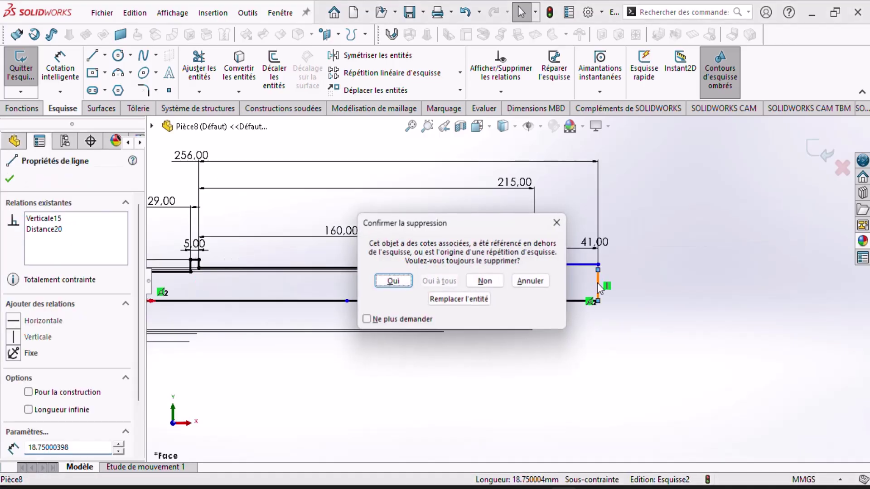
pyautogui.click(398, 281)
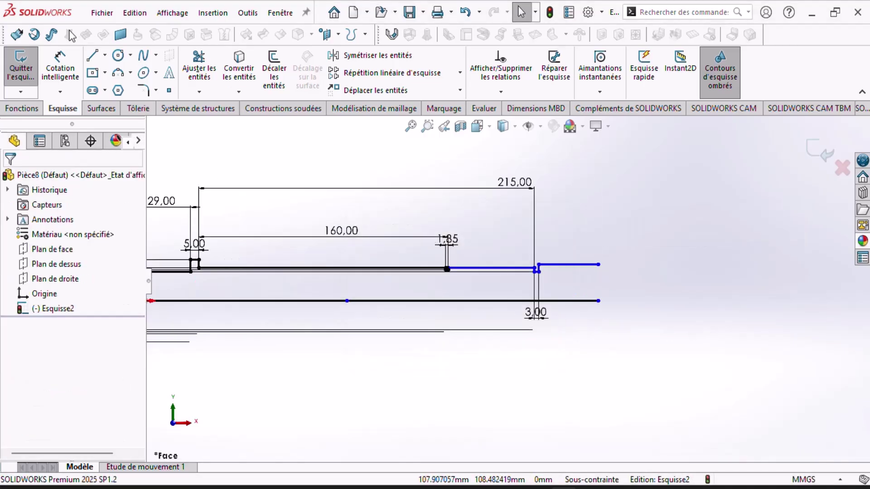
# Close the profile with a vertical line from the new upper line's end down to the end of the axis line
pyautogui.press('l')
pyautogui.click(598, 264)
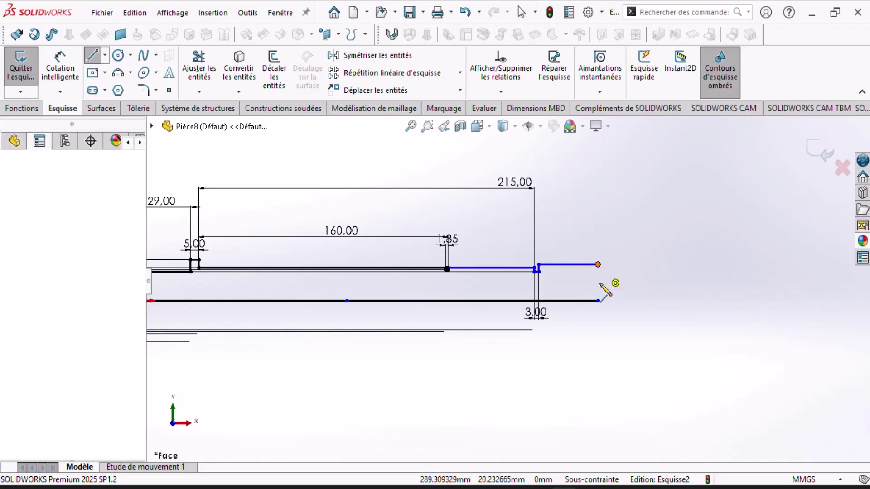
pyautogui.click(598, 301)
pyautogui.rightClick(659, 280)
pyautogui.click(690, 291)
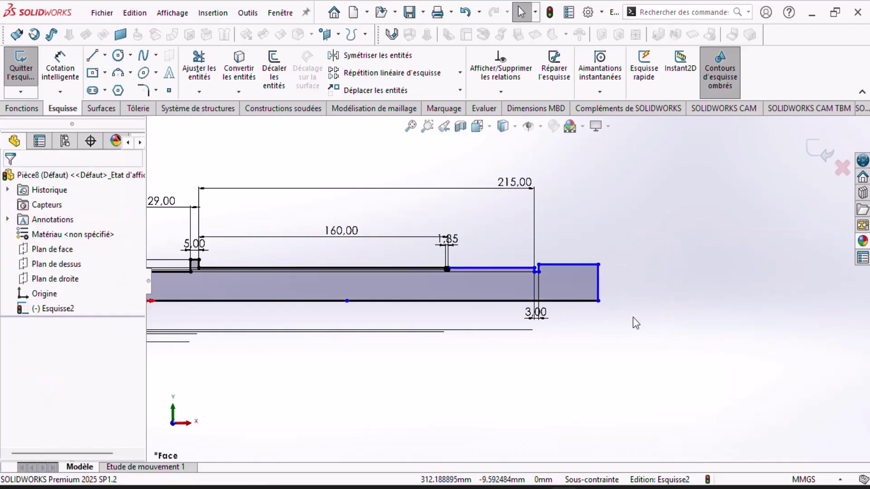
# Dimension the threaded end's upper line about the centerline with a 39 mm diameter
pyautogui.click(50, 68)
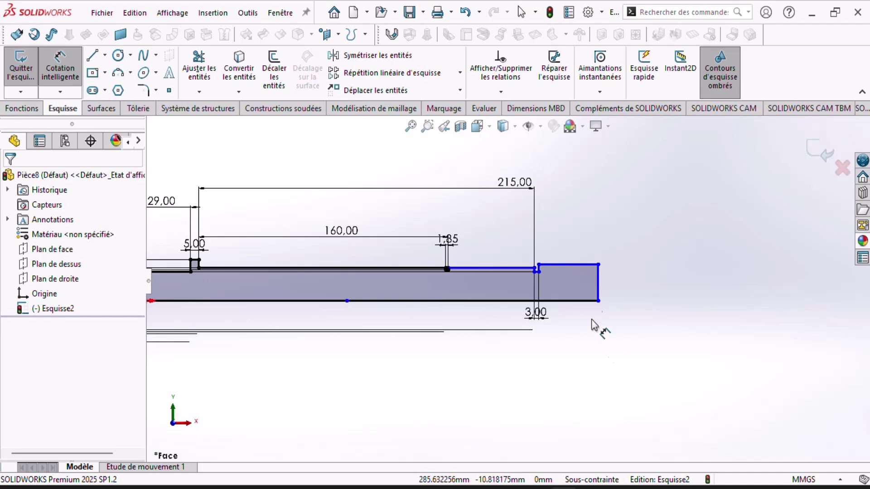
pyautogui.click(576, 266)
pyautogui.scroll(4, 507, 280)
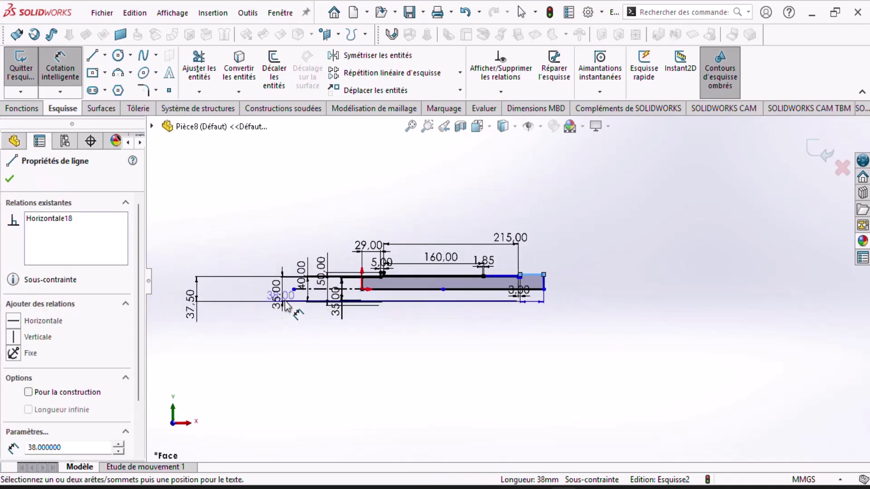
pyautogui.click(317, 301)
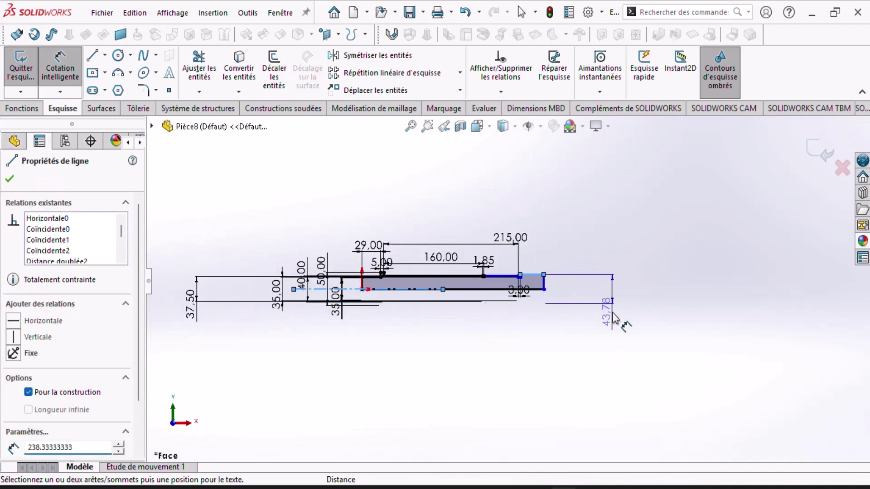
pyautogui.click(616, 319)
pyautogui.write('39')
pyautogui.press('Return')
pyautogui.click(607, 344)
pyautogui.scroll(-7, 557, 293)
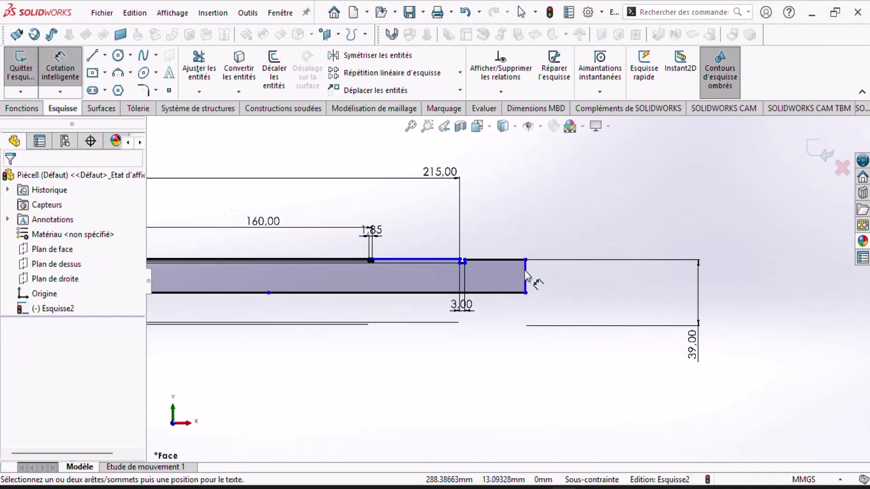
# Dimension the threaded end's upper horizontal line with a length of 41 mm
pyautogui.click(489, 253)
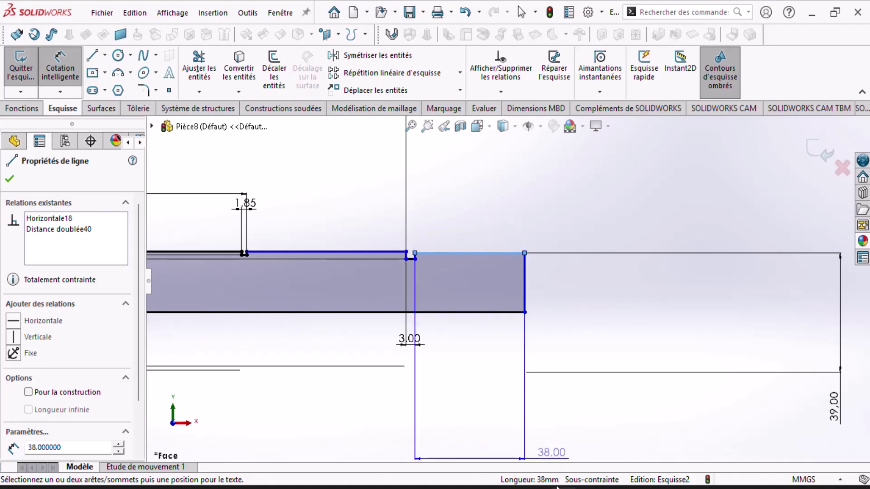
pyautogui.hotkey('alt', 'Tab')
pyautogui.hotkey('alt', 'Tab')
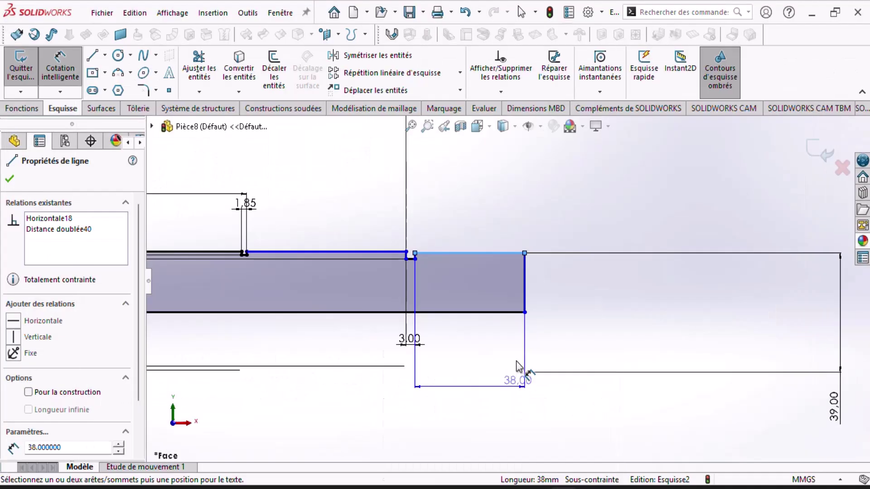
pyautogui.click(536, 181)
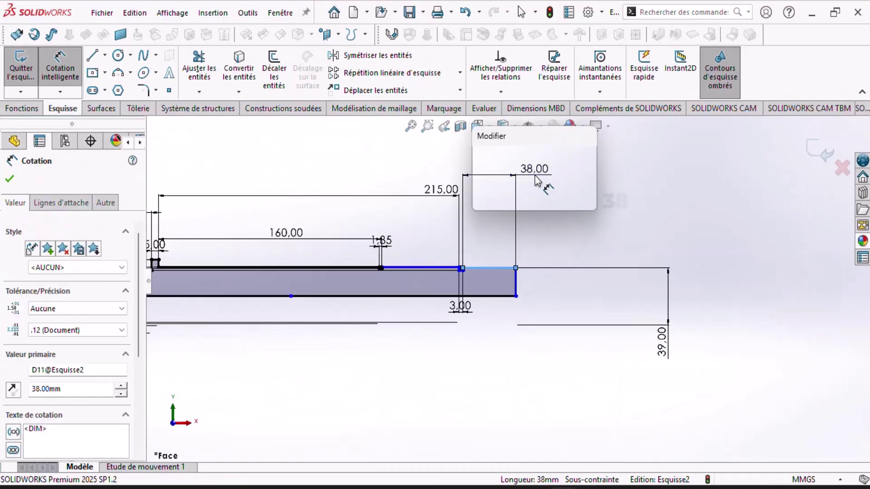
pyautogui.write('41')
pyautogui.press('Return')
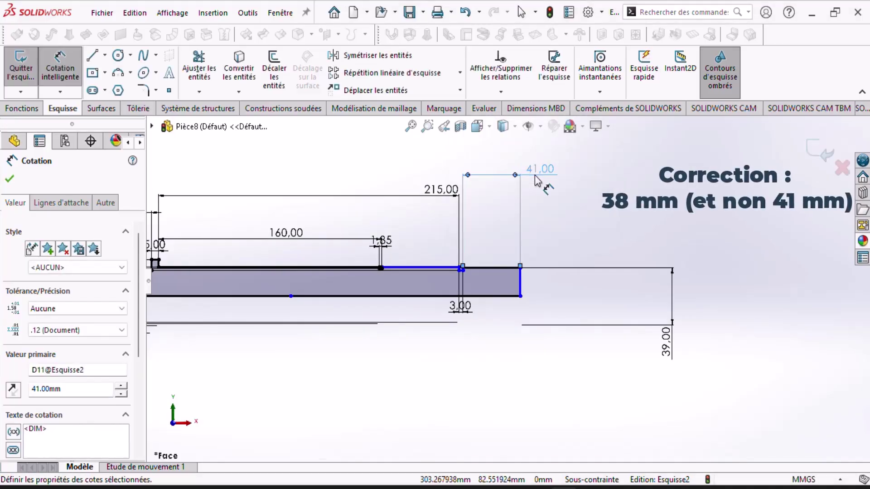
pyautogui.scroll(5, 521, 321)
pyautogui.scroll(-3, 536, 312)
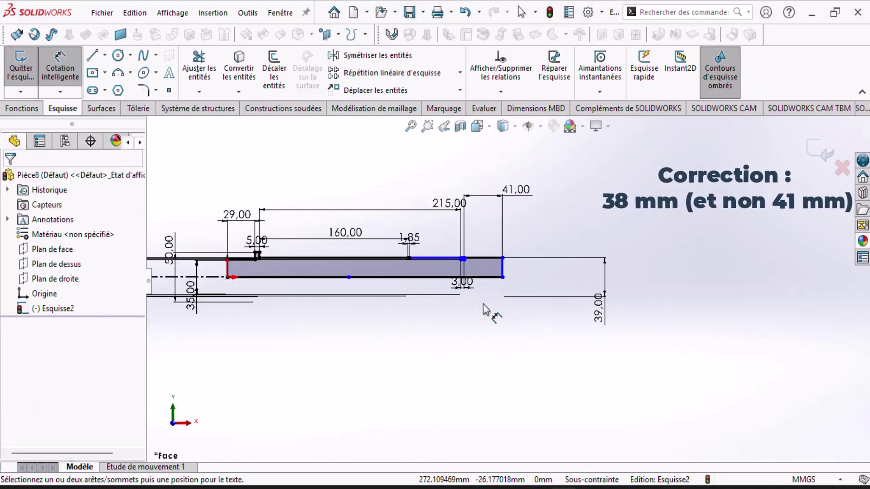
pyautogui.scroll(-3, 425, 240)
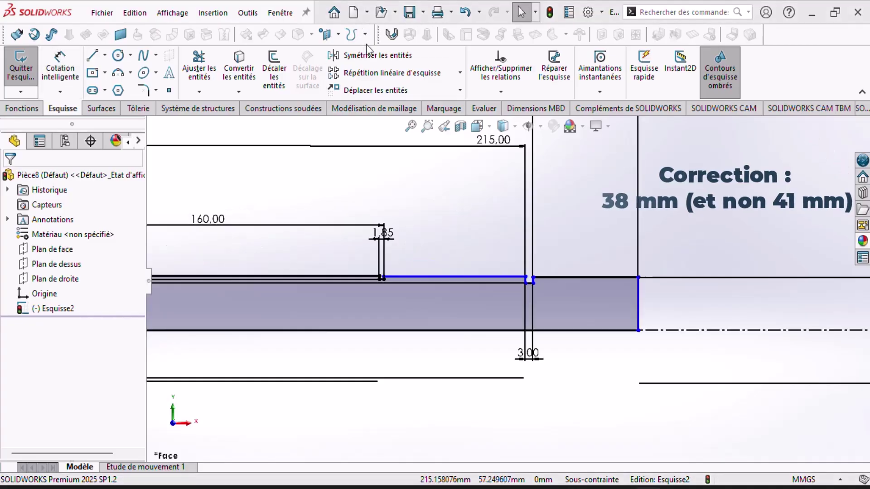
# Pull down the upper line between the two grooves and make it collinear with the main shaft section's upper line
pyautogui.moveTo(461, 274); pyautogui.dragTo(463, 292)
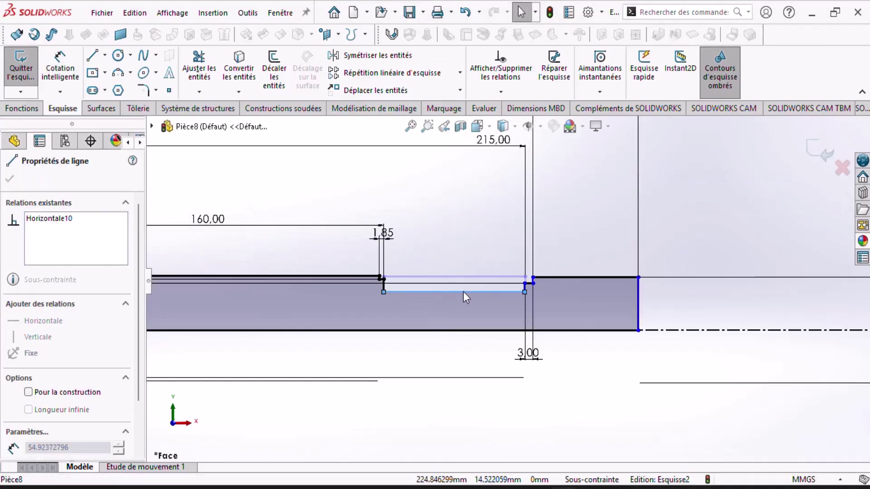
pyautogui.click(428, 245)
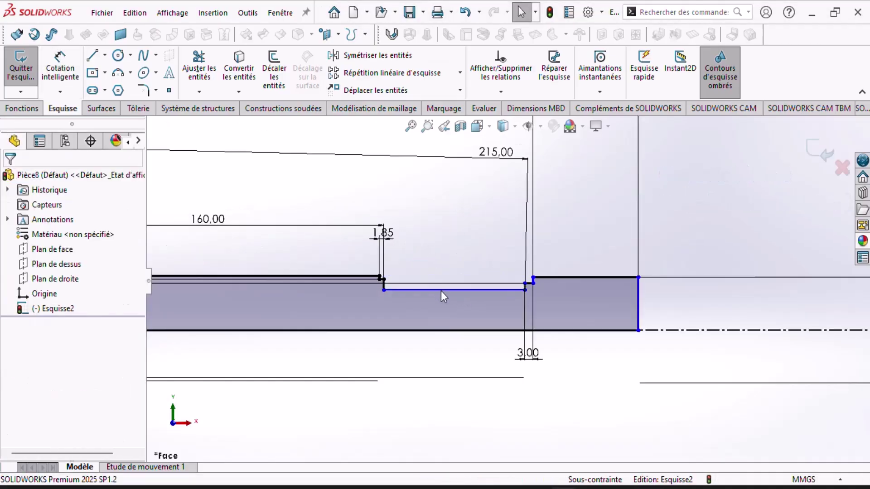
pyautogui.click(441, 290)
pyautogui.keyDown('ctrl'); pyautogui.click(305, 275); pyautogui.keyUp('ctrl')
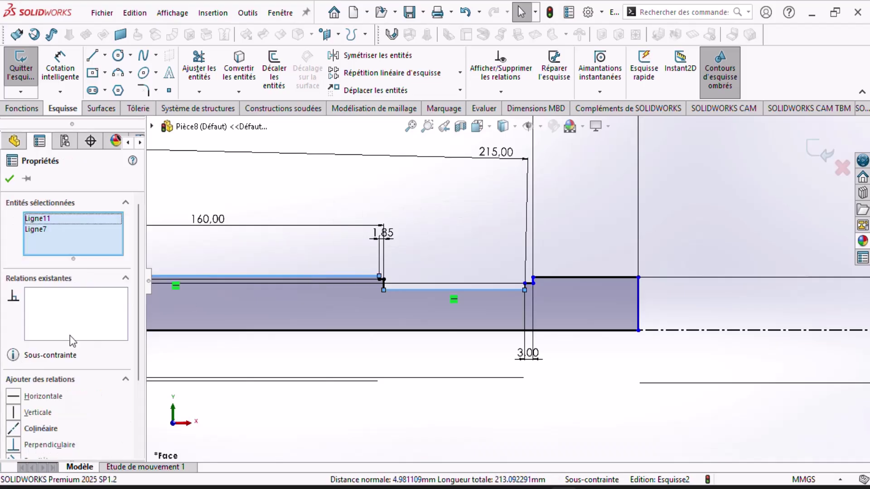
pyautogui.click(14, 428)
pyautogui.click(401, 221)
pyautogui.scroll(8, 469, 276)
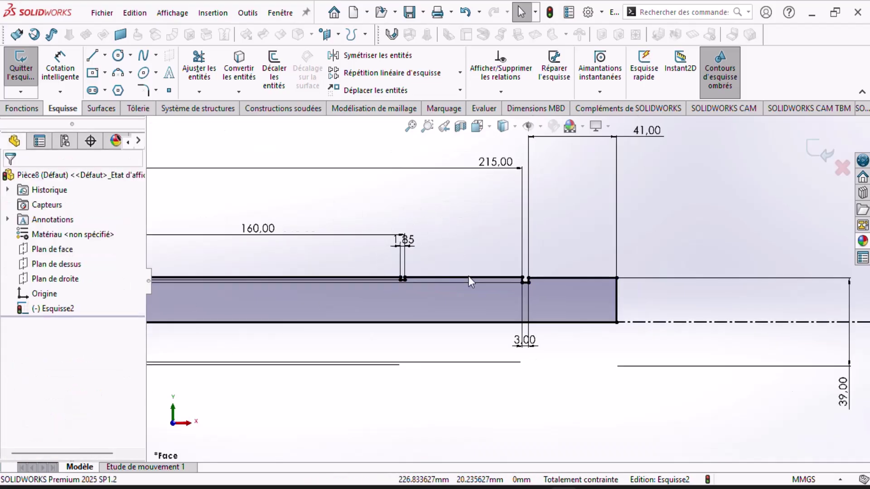
# Revolve the completed profile 360 degrees about the sketch's centerline into a solid shaft
pyautogui.scroll(-1, 435, 288)
pyautogui.scroll(-3, 373, 297)
pyautogui.scroll(4, 728, 268)
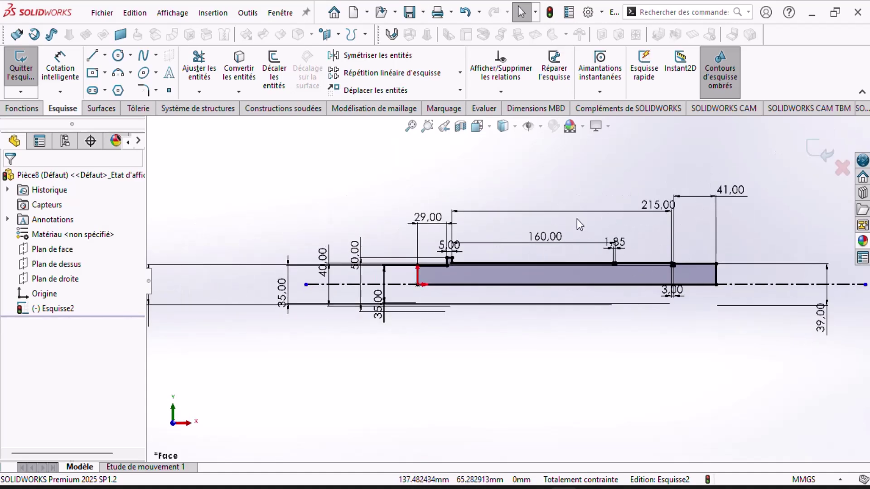
pyautogui.click(12, 109)
pyautogui.click(75, 72)
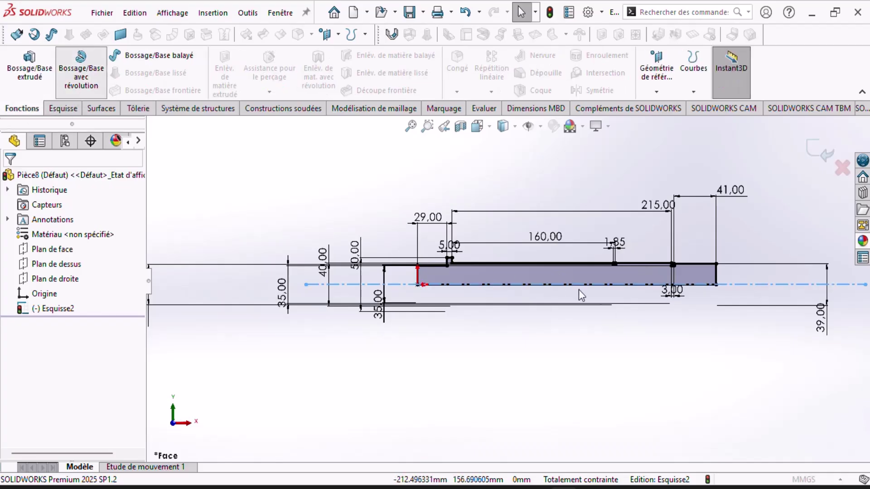
pyautogui.click(10, 179)
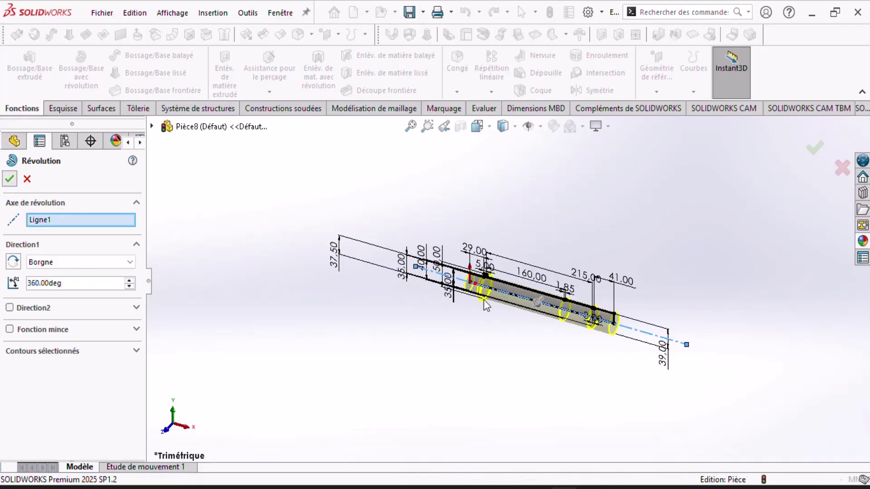
# Examine the revolved shaft and compare it with the front crankshaft drawing in the PDF, including its keyways
pyautogui.scroll(-4, 562, 286)
pyautogui.scroll(-2, 503, 219)
pyautogui.moveTo(533, 278); pyautogui.dragTo(553, 279, button='middle')
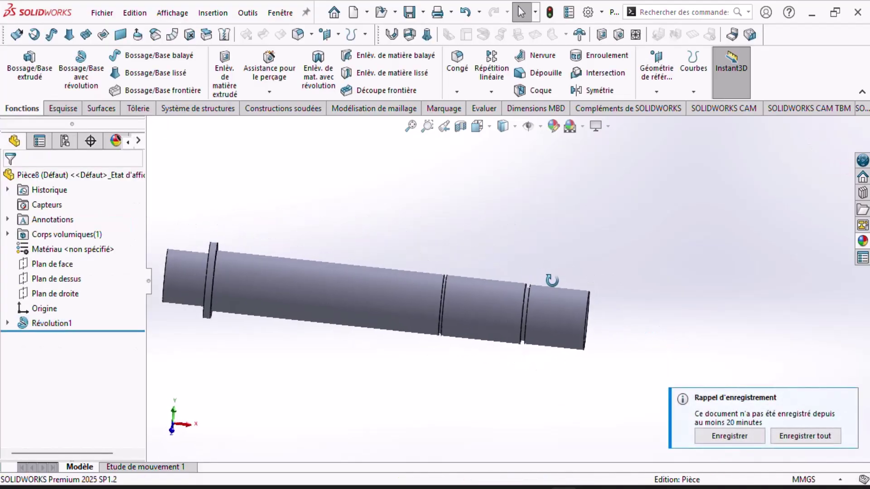
pyautogui.scroll(3, 496, 298)
pyautogui.scroll(-2, 494, 299)
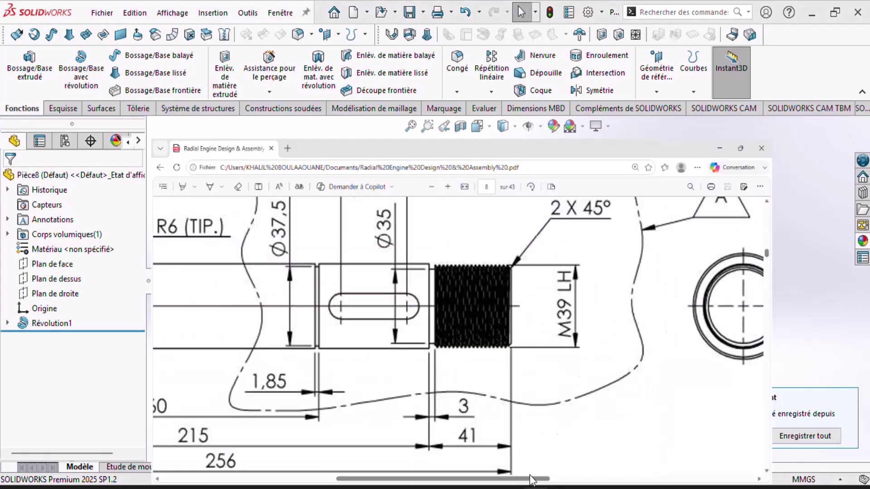
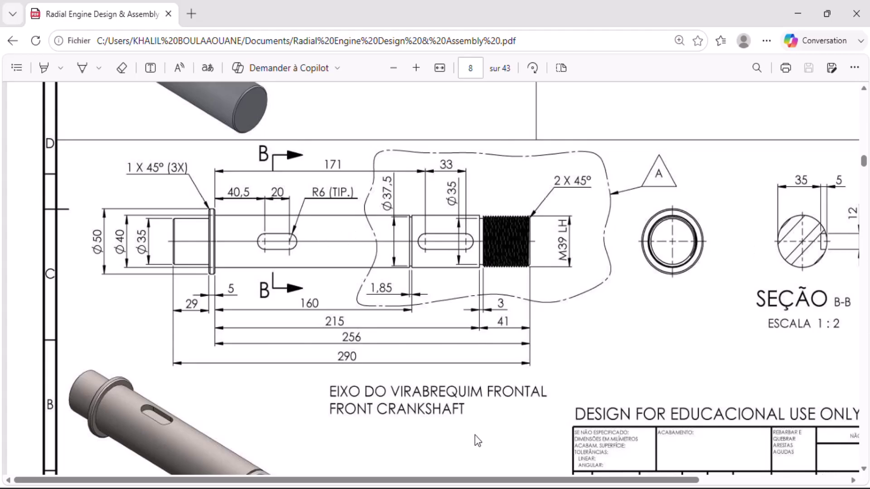
pyautogui.moveTo(367, 480); pyautogui.dragTo(401, 481)
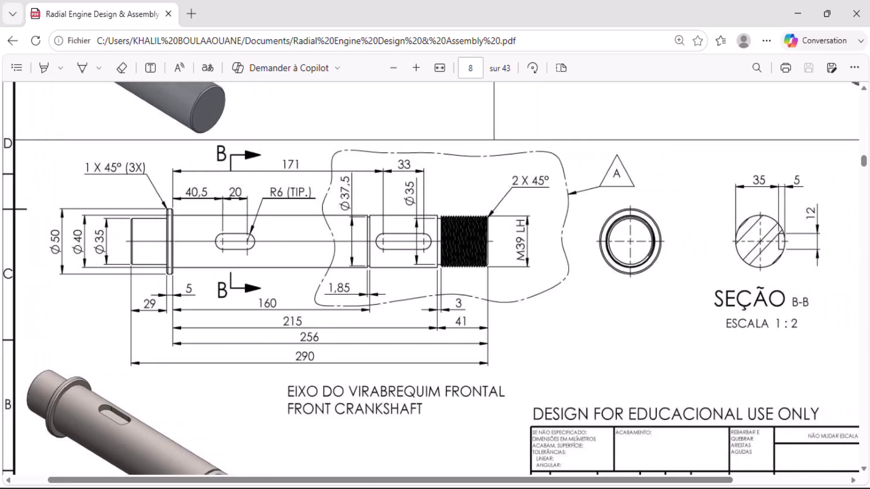
pyautogui.click(425, 488)
pyautogui.moveTo(471, 332); pyautogui.dragTo(448, 375, button='middle')
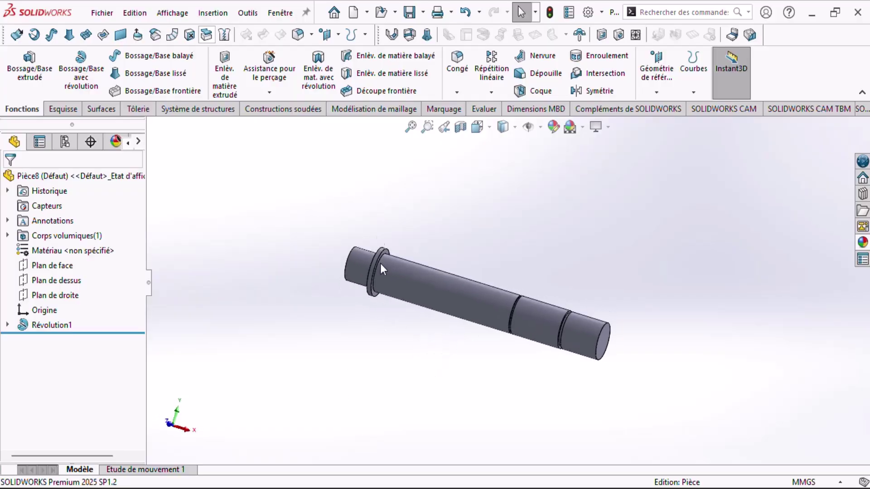
# Create a reference plane offset 40/2 mm (20 mm) above the top plane (Plan de dessus)
pyautogui.click(60, 280)
pyautogui.moveTo(669, 434); pyautogui.dragTo(625, 393, button='middle')
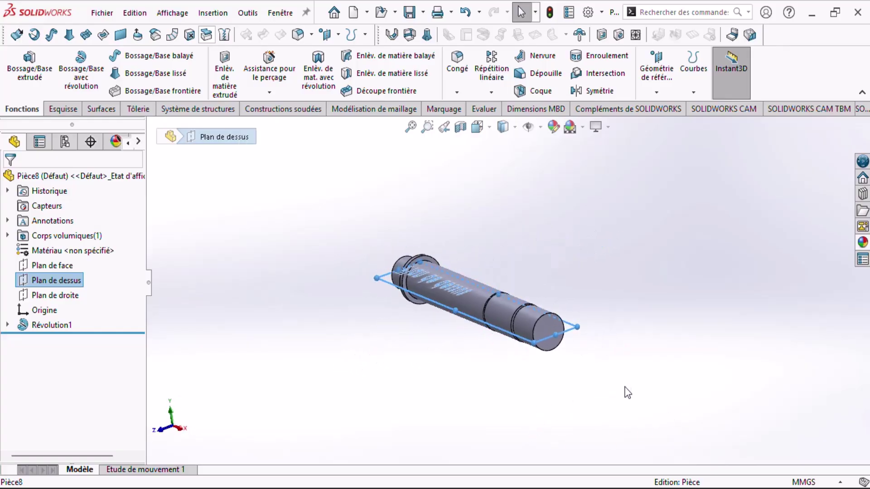
pyautogui.click(656, 92)
pyautogui.click(665, 107)
pyautogui.moveTo(468, 316); pyautogui.dragTo(483, 308, button='middle')
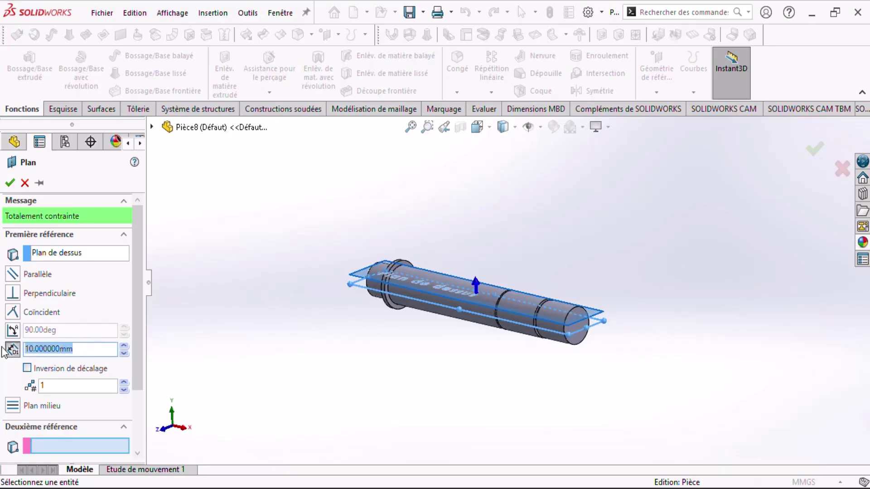
pyautogui.write('4')
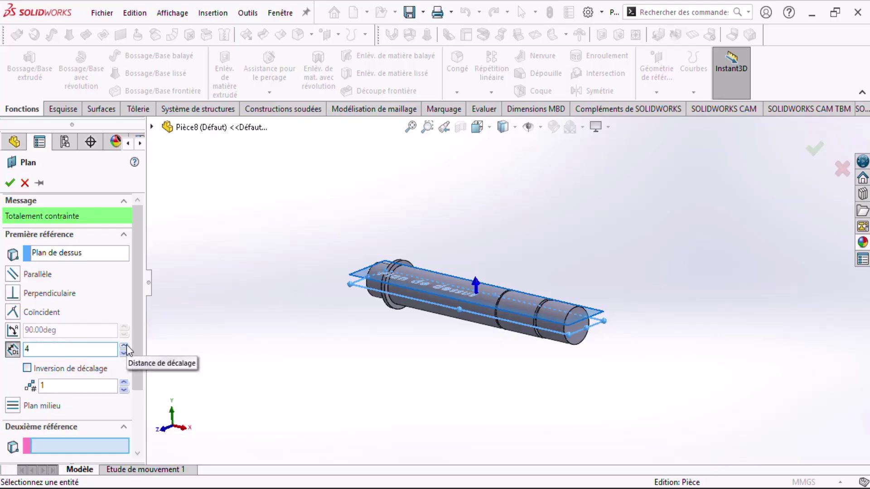
pyautogui.write('0/2')
pyautogui.press('Return')
pyautogui.moveTo(498, 294); pyautogui.dragTo(517, 244, button='middle')
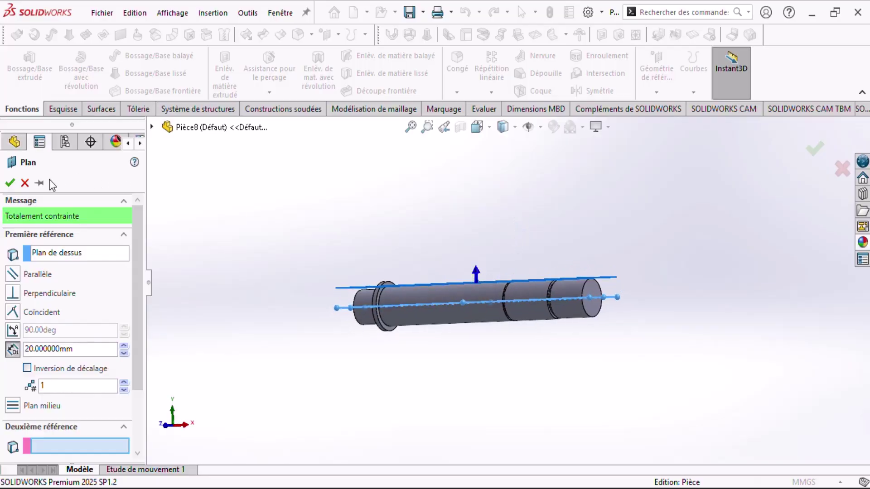
pyautogui.moveTo(575, 341); pyautogui.dragTo(573, 380, button='middle')
pyautogui.click(10, 182)
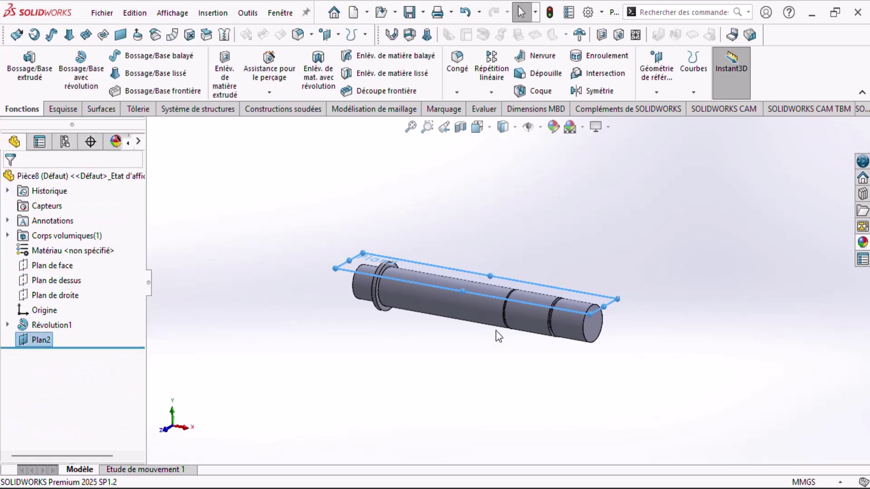
# Start a sketch on the new offset plane and draw a straight slot along the shaft axis, centred about 68 mm from the origin
pyautogui.click(63, 108)
pyautogui.click(23, 68)
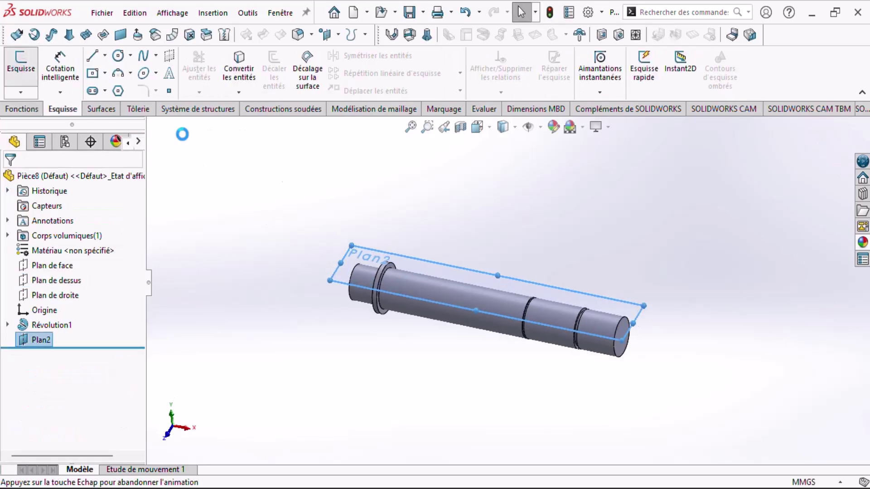
pyautogui.click(782, 254)
pyautogui.scroll(-5, 516, 309)
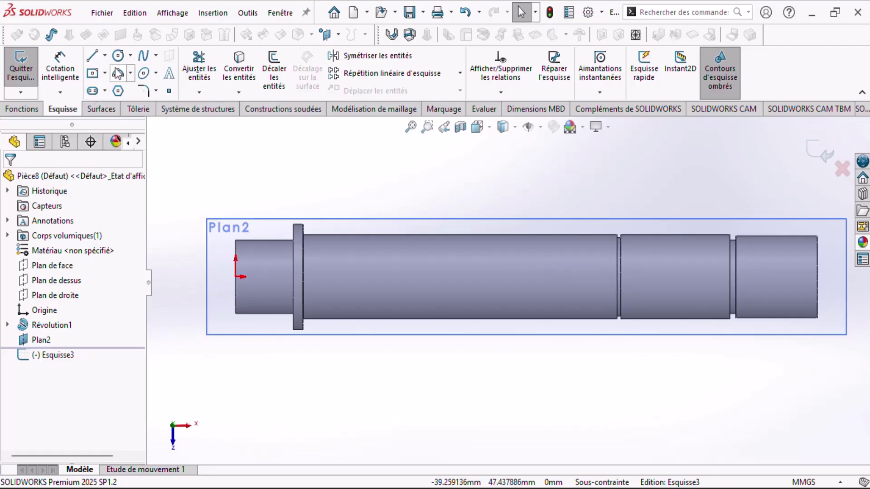
pyautogui.click(92, 91)
pyautogui.click(345, 277)
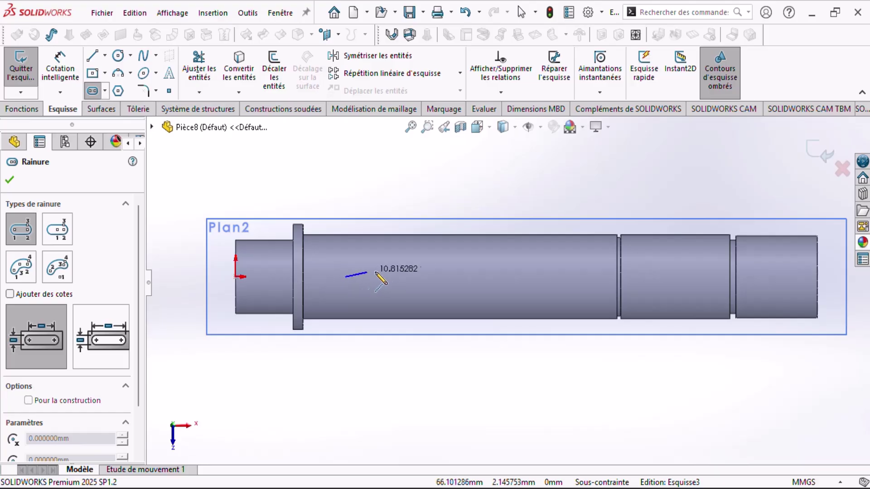
pyautogui.click(395, 277)
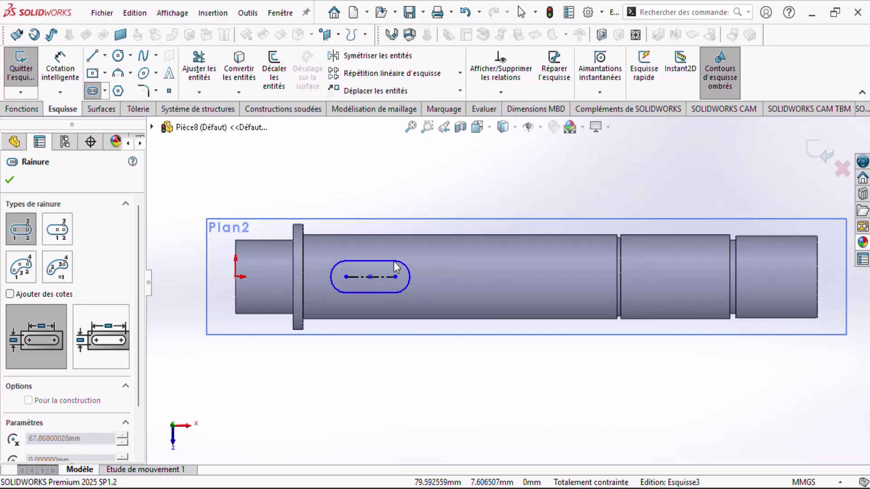
pyautogui.click(410, 293)
# Check the keyways in the PDF drawing and draw a second straight slot between the grooves, centred about 223 mm from the origin
pyautogui.click(517, 488)
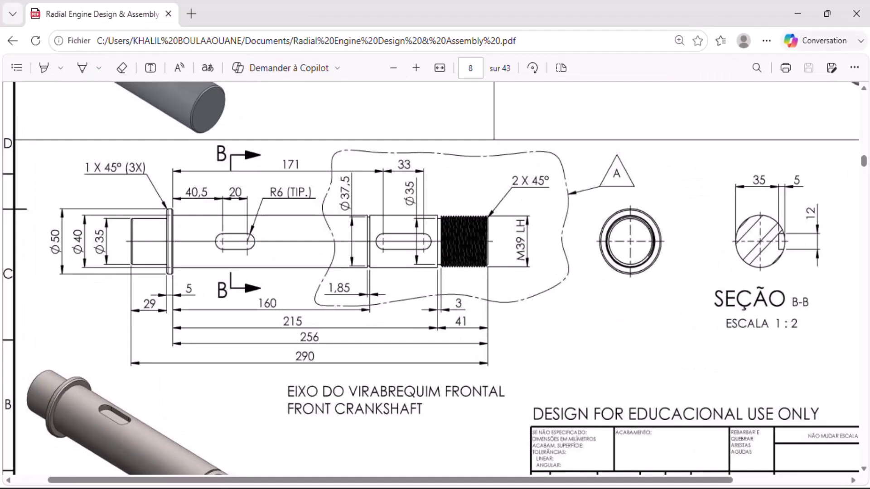
pyautogui.click(535, 488)
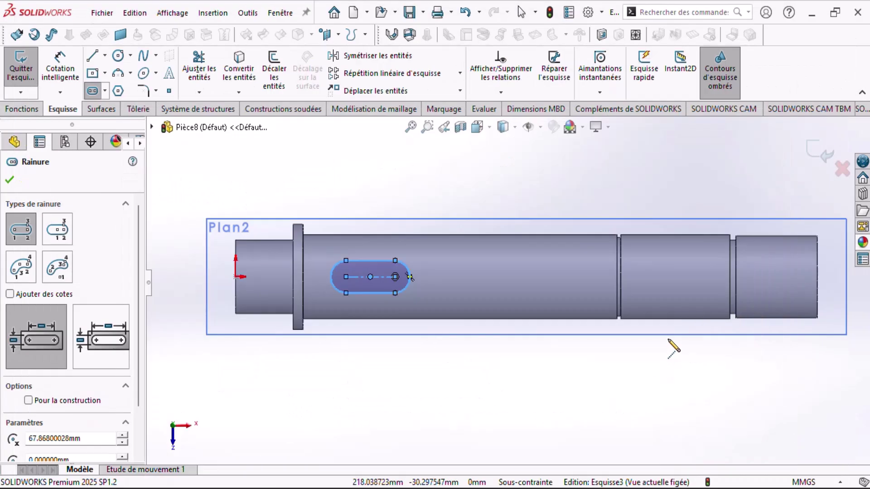
pyautogui.click(661, 276)
pyautogui.click(700, 277)
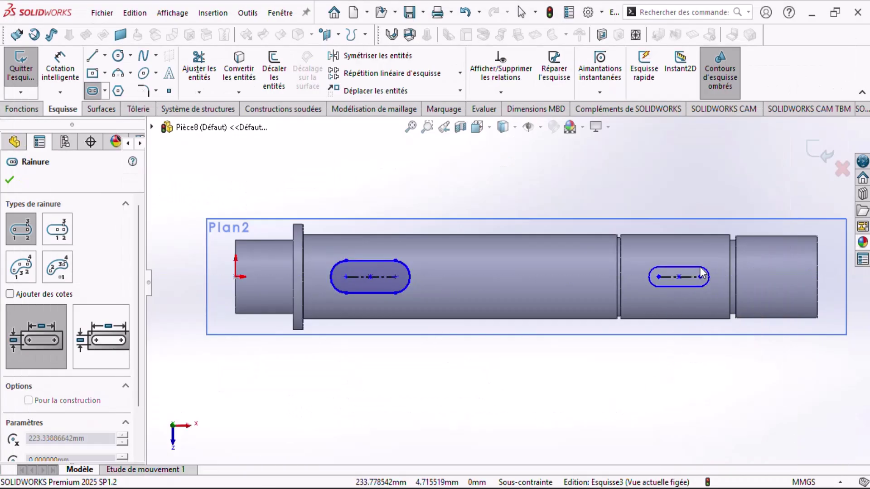
pyautogui.click(701, 269)
pyautogui.rightClick(490, 195)
pyautogui.click(508, 205)
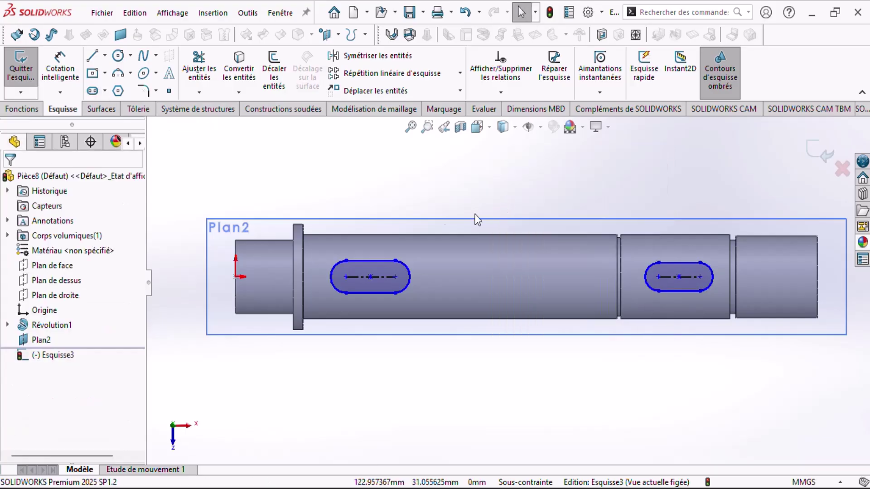
# Add a horizontal relation between the centre points of both slots and the origin
pyautogui.click(370, 277)
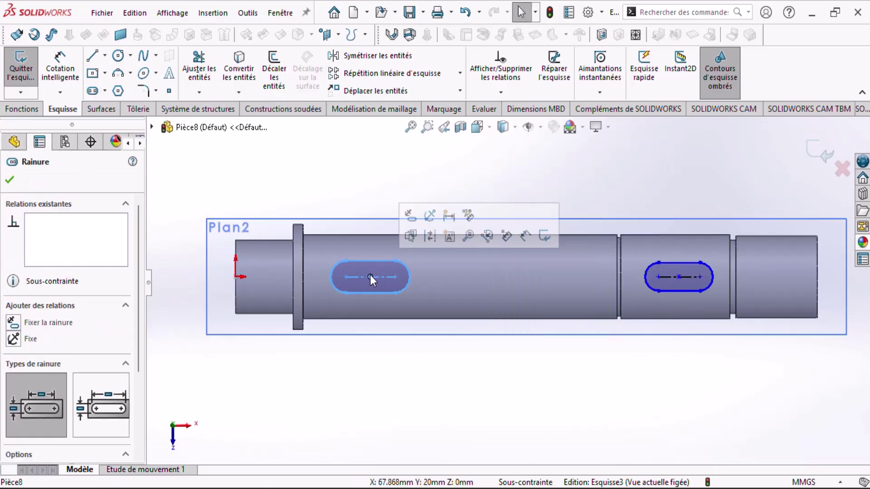
pyautogui.keyDown('ctrl'); pyautogui.click(678, 277); pyautogui.keyUp('ctrl')
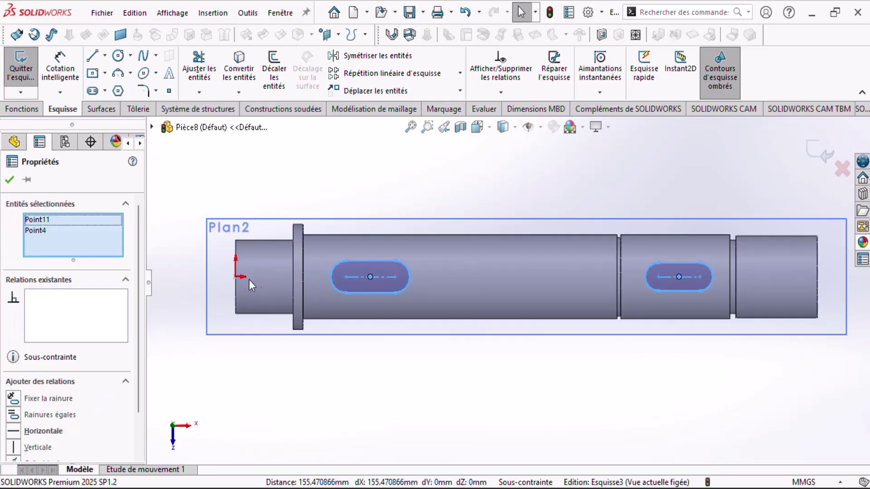
pyautogui.keyDown('ctrl'); pyautogui.click(236, 276); pyautogui.keyUp('ctrl')
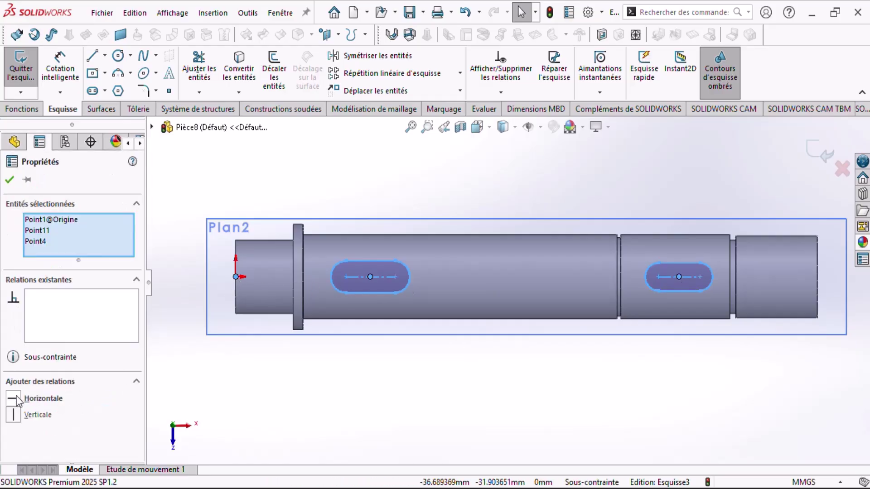
pyautogui.click(476, 429)
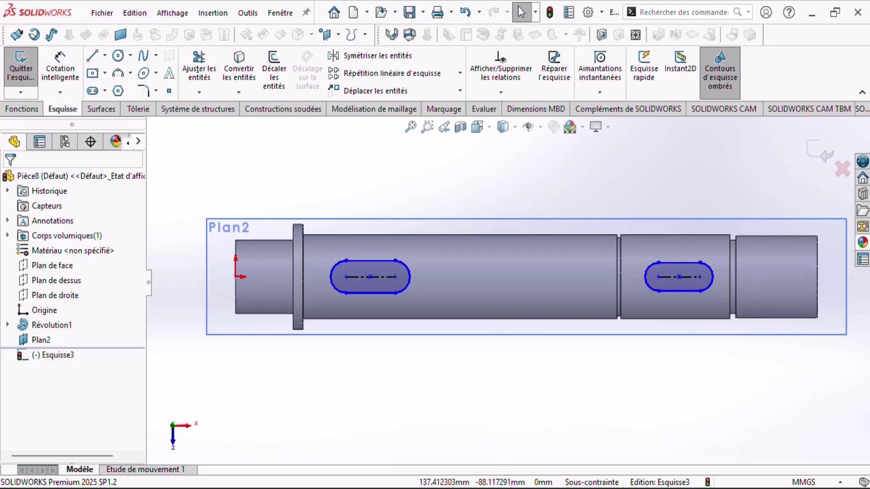
# Check the PDF drawing and dimension the slot nearest the flange with a 20 mm centre distance and a 6 mm end radius
pyautogui.click(521, 488)
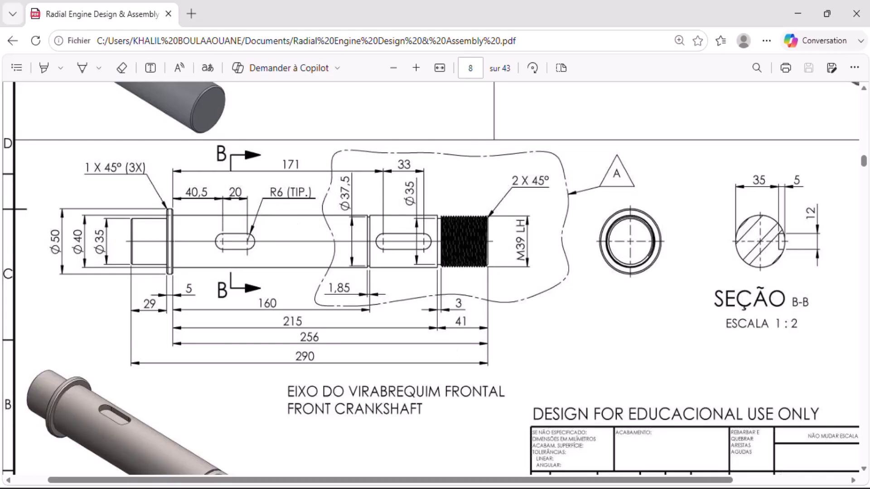
pyautogui.click(542, 488)
pyautogui.click(60, 68)
pyautogui.click(358, 277)
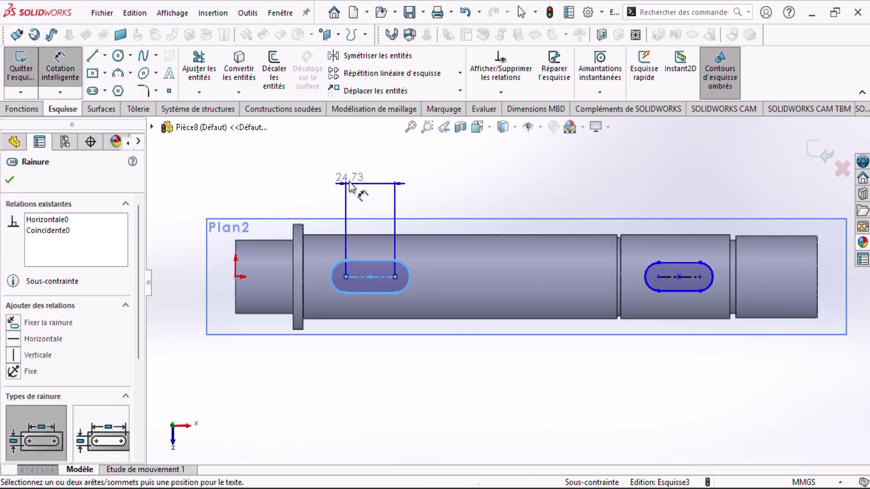
pyautogui.click(350, 184)
pyautogui.write('20')
pyautogui.press('Return')
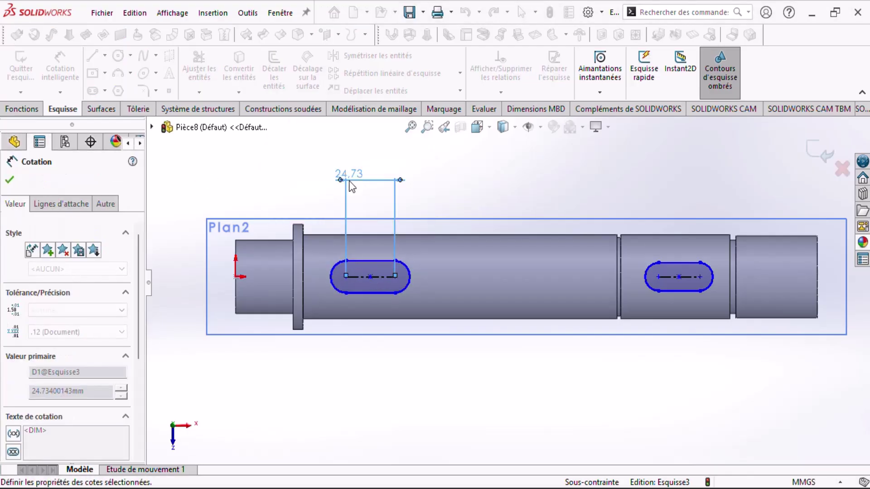
pyautogui.click(398, 271)
pyautogui.click(476, 186)
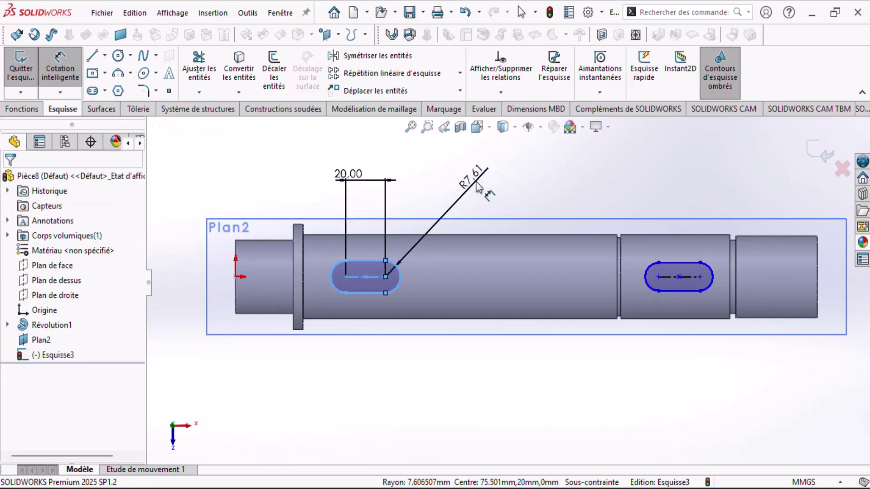
pyautogui.write('6')
pyautogui.press('Return')
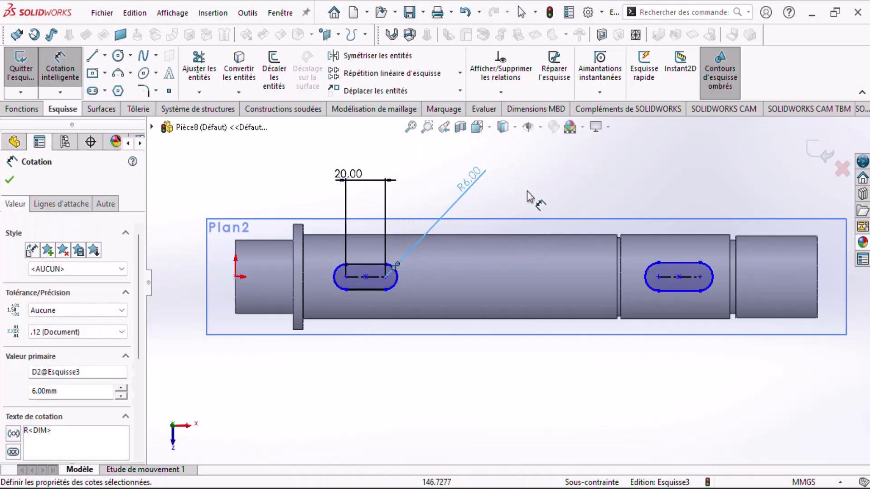
pyautogui.click(524, 204)
# Check the PDF drawing and position the first slot's nearer arc centre 40.5 mm from the flange face
pyautogui.click(366, 280)
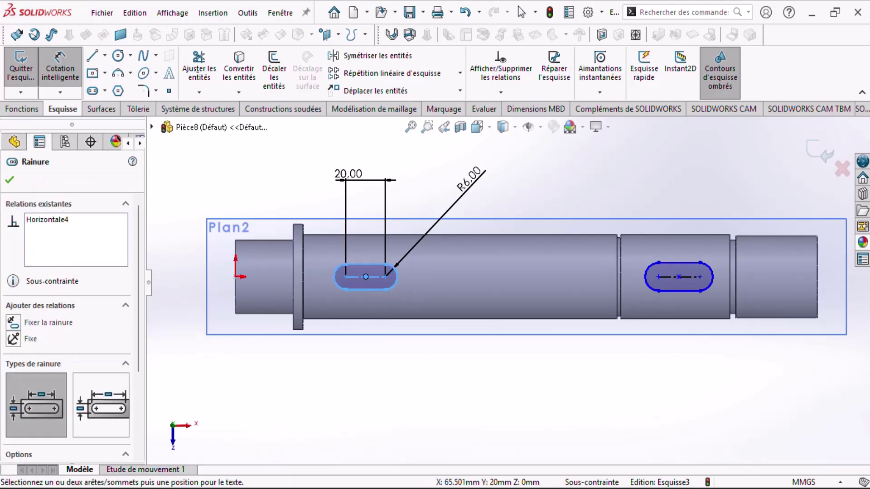
pyautogui.click(516, 482)
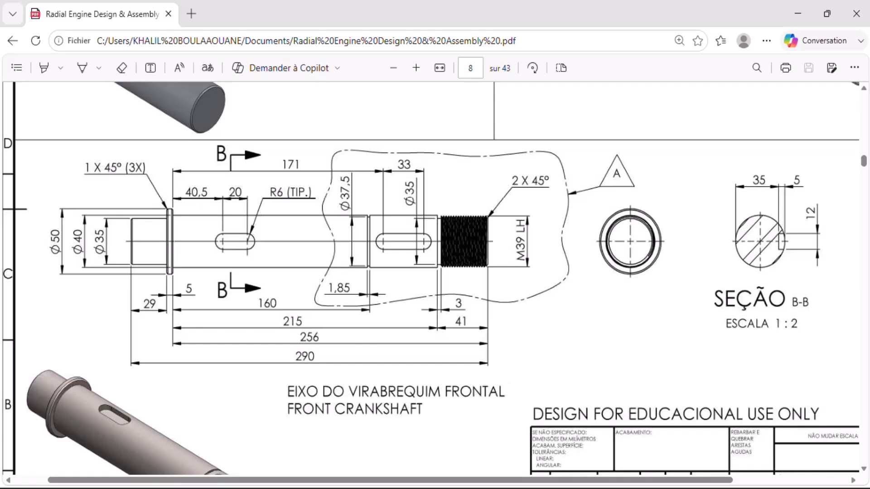
pyautogui.hotkey('alt', 'Tab')
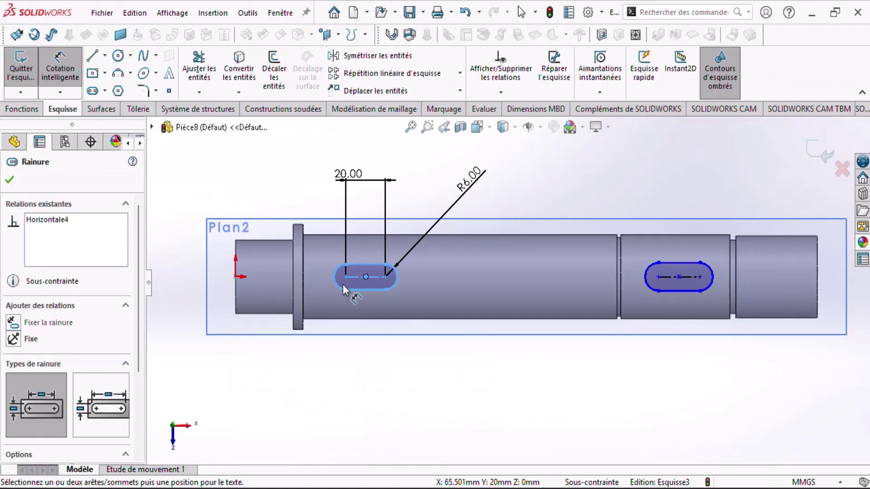
pyautogui.press('Escape')
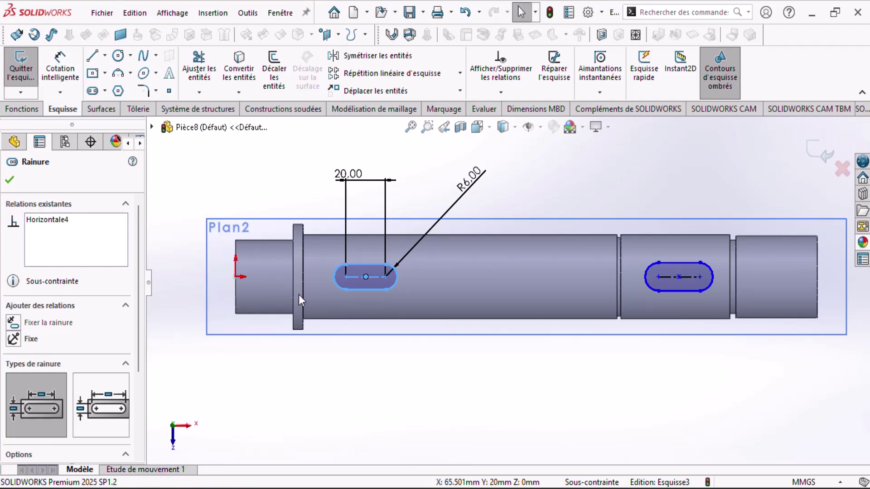
pyautogui.click(10, 180)
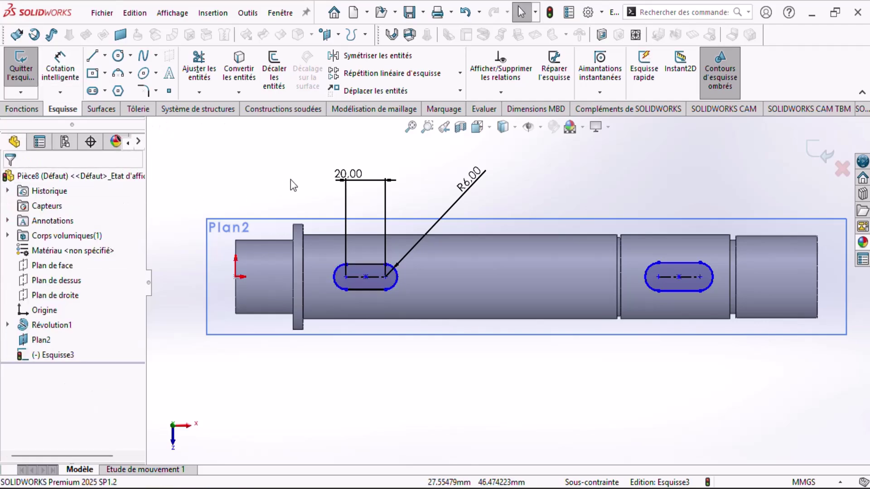
pyautogui.press('d')
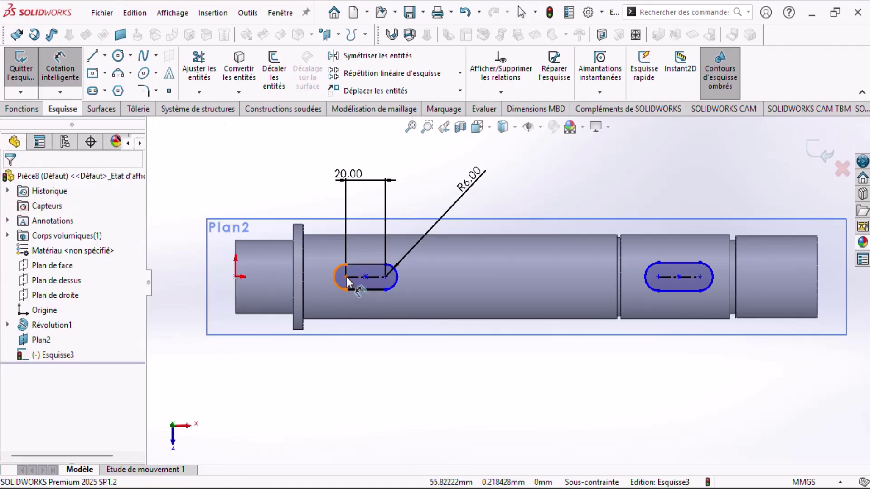
pyautogui.click(347, 277)
pyautogui.click(302, 267)
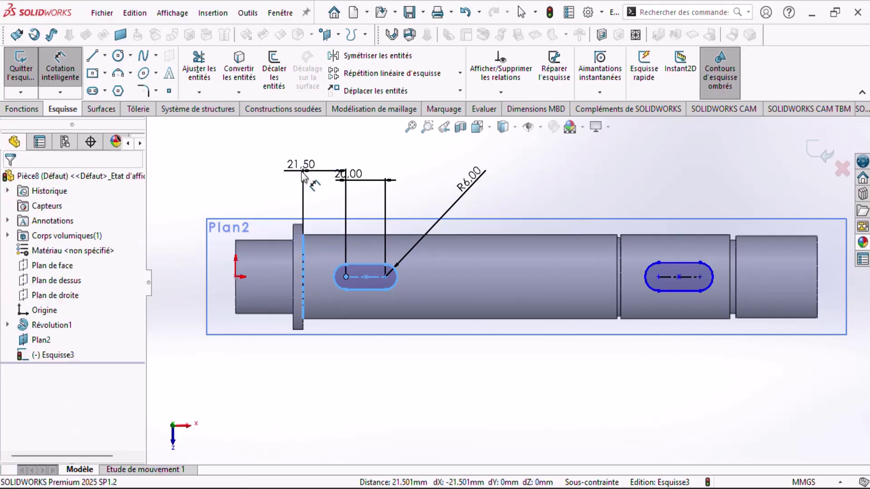
pyautogui.click(301, 181)
pyautogui.write('40.')
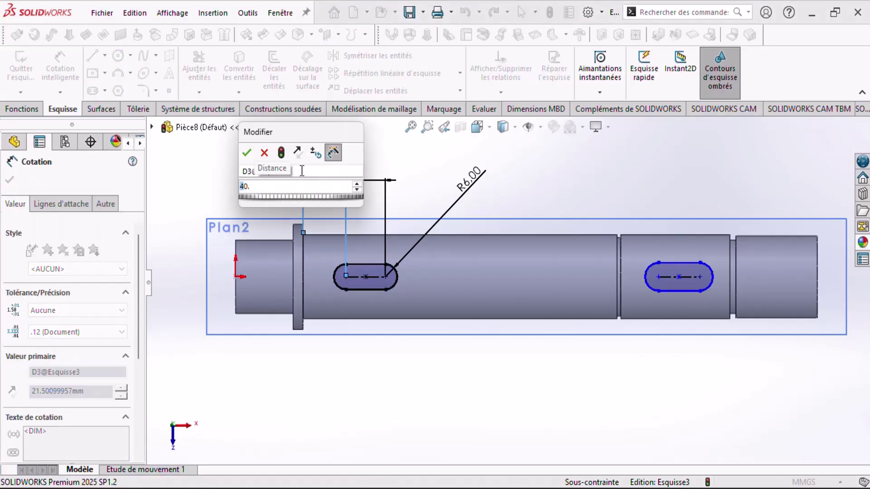
pyautogui.write('5')
pyautogui.press('Return')
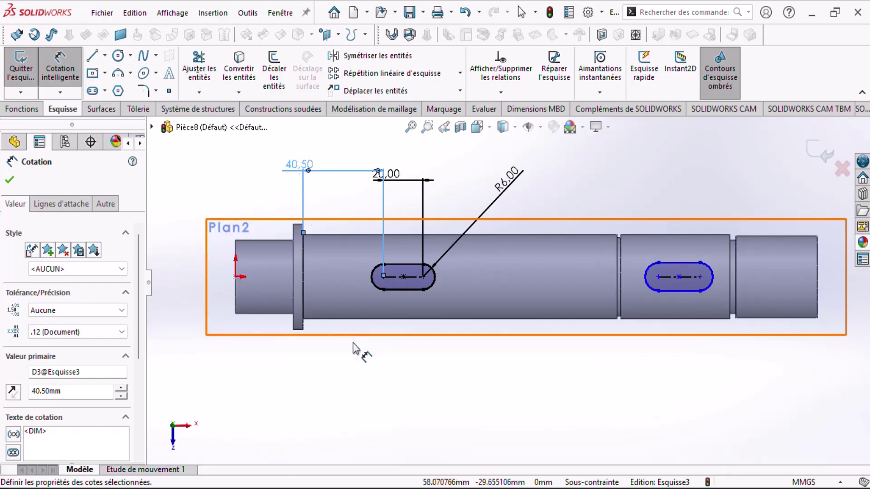
# Check the PDF drawing and dimension the second slot with a 6 mm end radius and a 33 mm centre distance
pyautogui.click(498, 487)
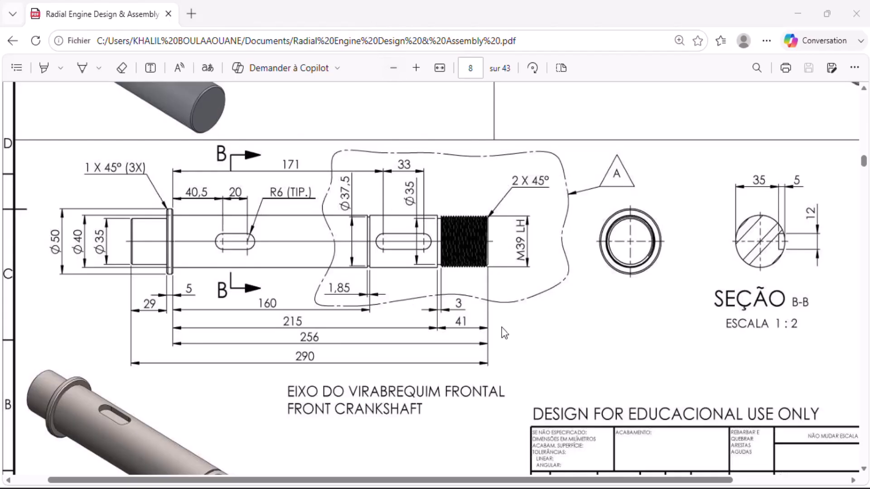
pyautogui.click(539, 488)
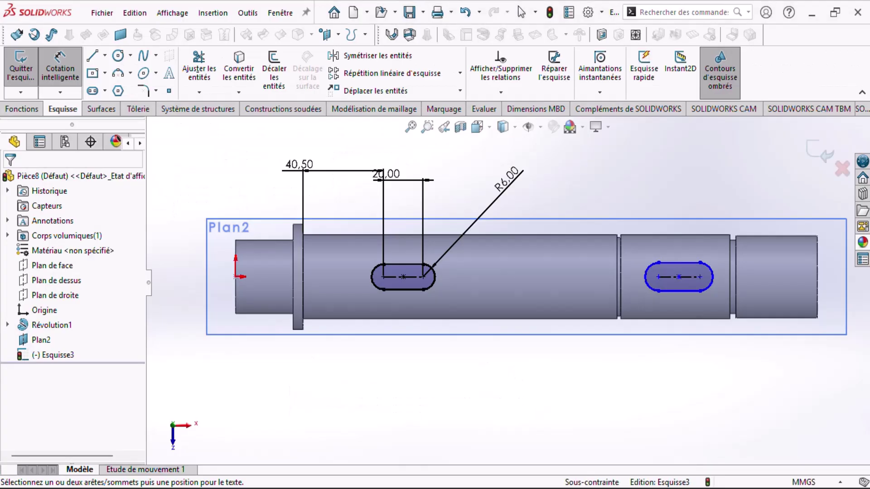
pyautogui.click(657, 272)
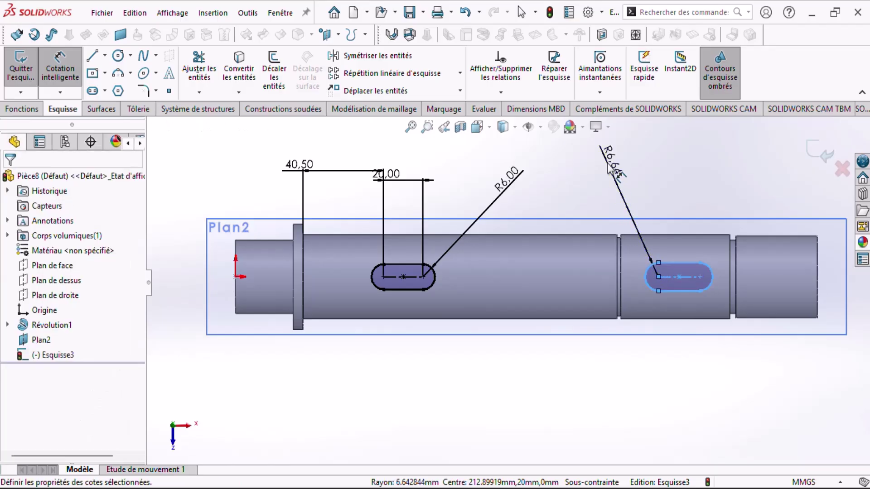
pyautogui.click(609, 168)
pyautogui.write('6')
pyautogui.press('Return')
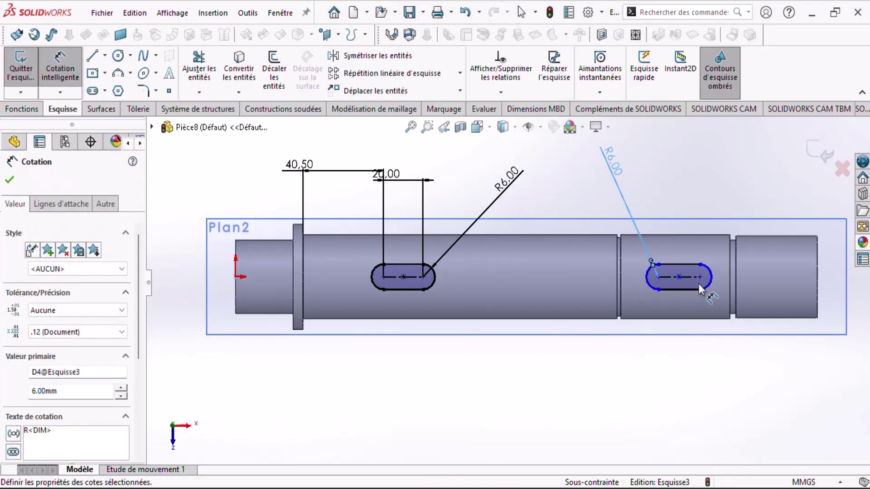
pyautogui.click(691, 290)
pyautogui.click(680, 198)
pyautogui.write('33')
pyautogui.press('Return')
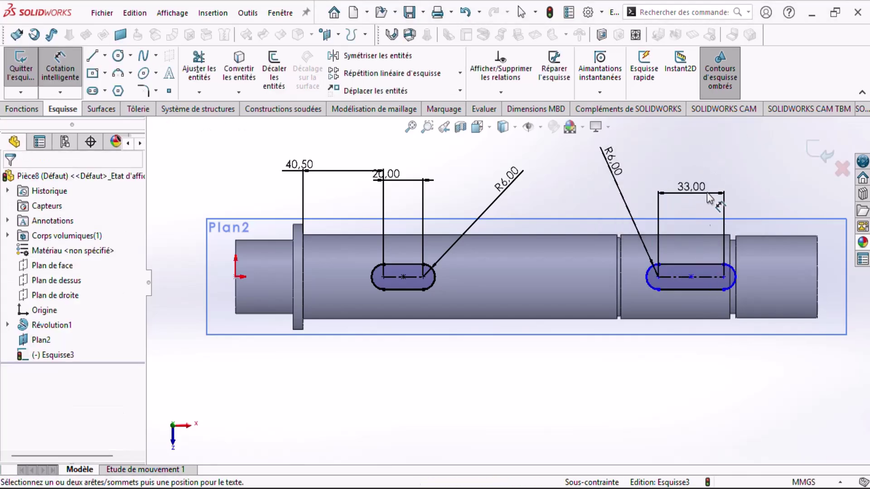
# Check the PDF drawing and position the second slot's nearer arc centre 171 mm from the flange face
pyautogui.click(533, 488)
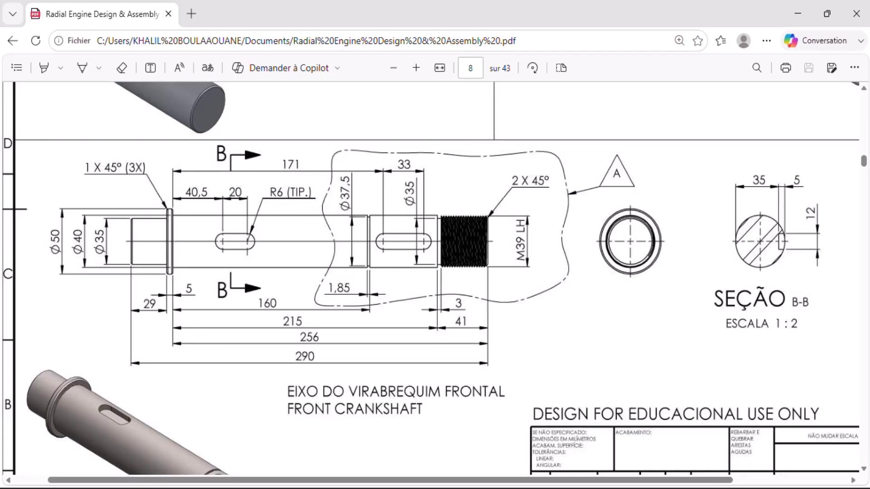
pyautogui.click(715, 436)
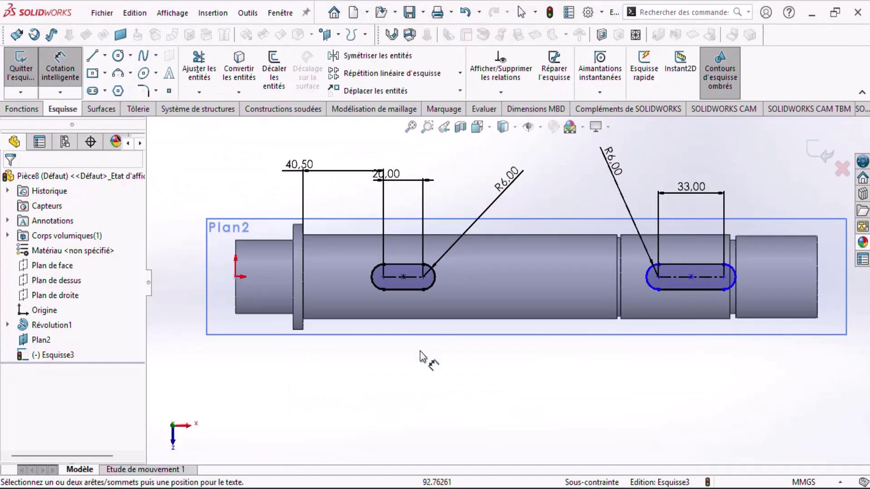
pyautogui.click(653, 285)
pyautogui.click(303, 256)
pyautogui.click(334, 141)
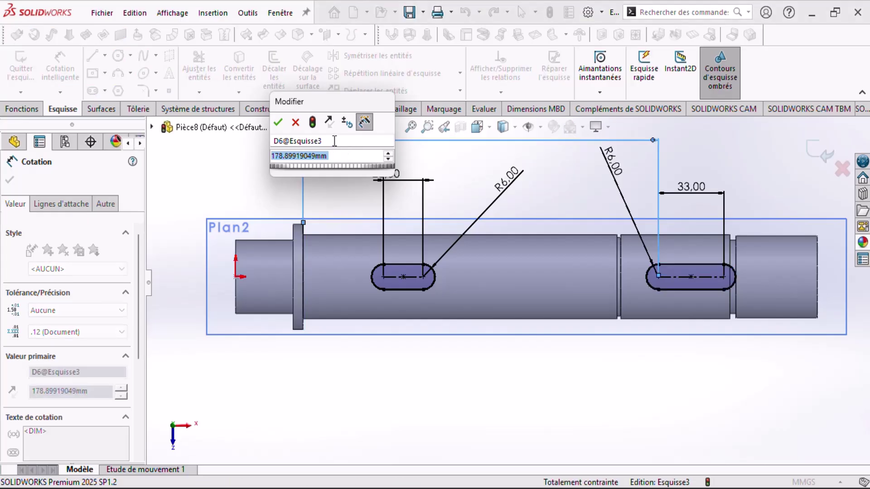
pyautogui.write('171')
pyautogui.press('Return')
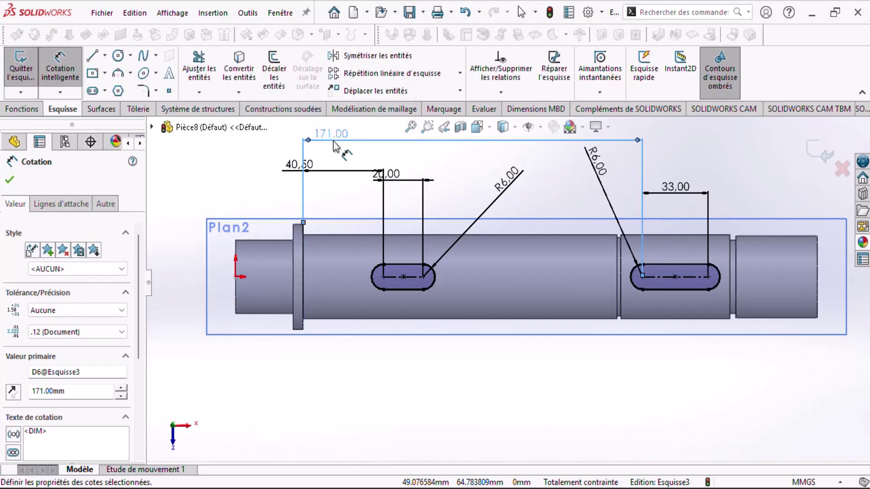
pyautogui.click(478, 455)
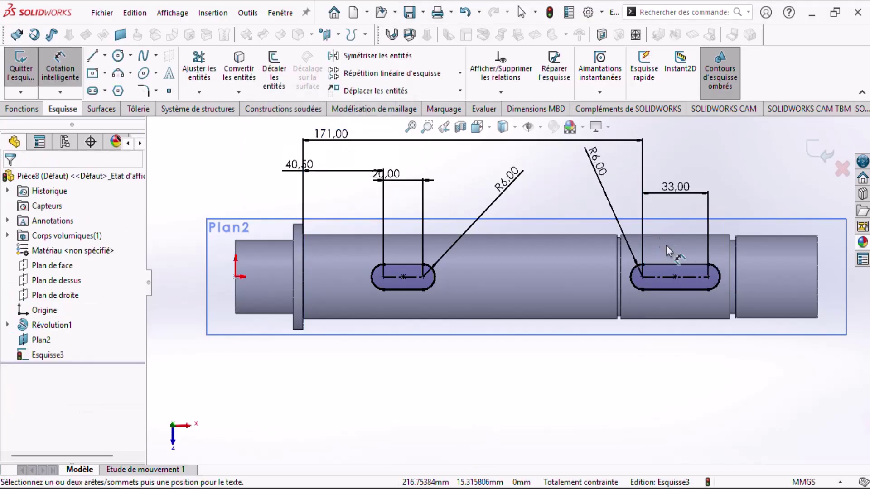
# Check the keyway depth in the PDF and cut both slots into the shaft with a 5 mm blind extruded cut
pyautogui.hotkey('alt', 'Tab')
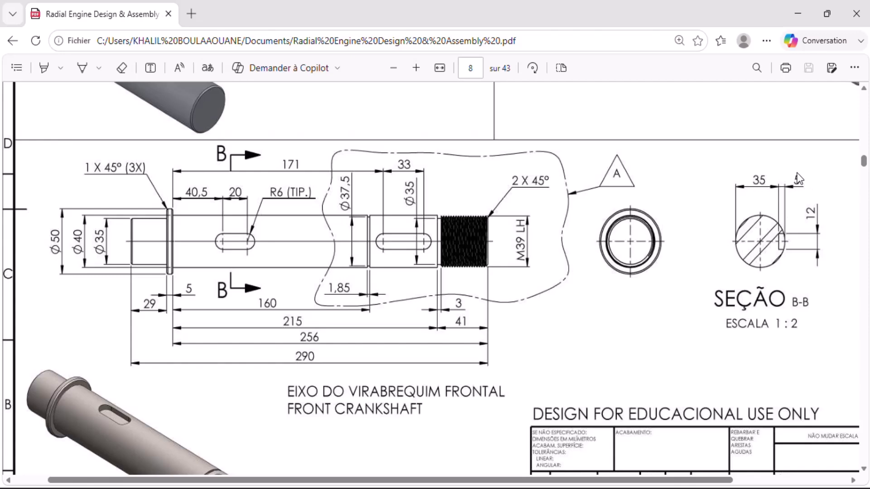
pyautogui.hotkey('alt', 'Tab')
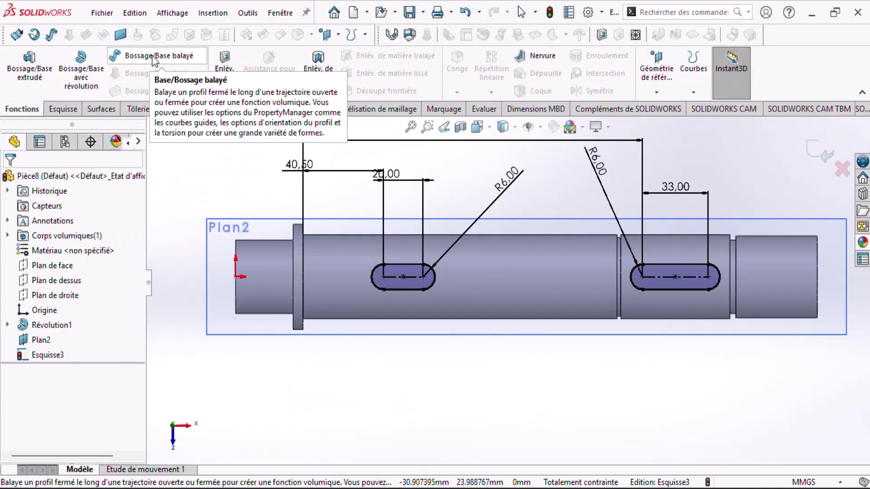
pyautogui.click(224, 75)
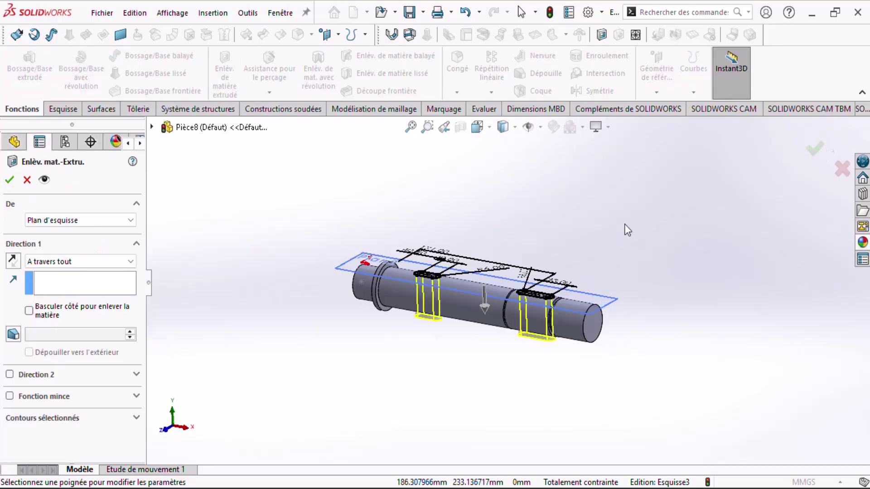
pyautogui.click(68, 262)
pyautogui.click(75, 262)
pyautogui.click(74, 262)
pyautogui.click(66, 273)
pyautogui.write('5')
pyautogui.press('Return')
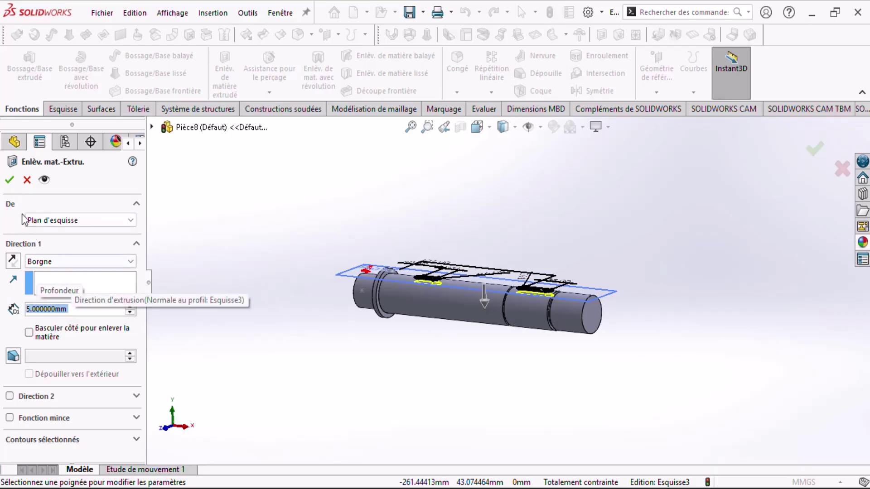
pyautogui.click(9, 180)
# Hide the offset reference plane Plan2 above the shaft and view the two finished keyways
pyautogui.scroll(-5, 562, 299)
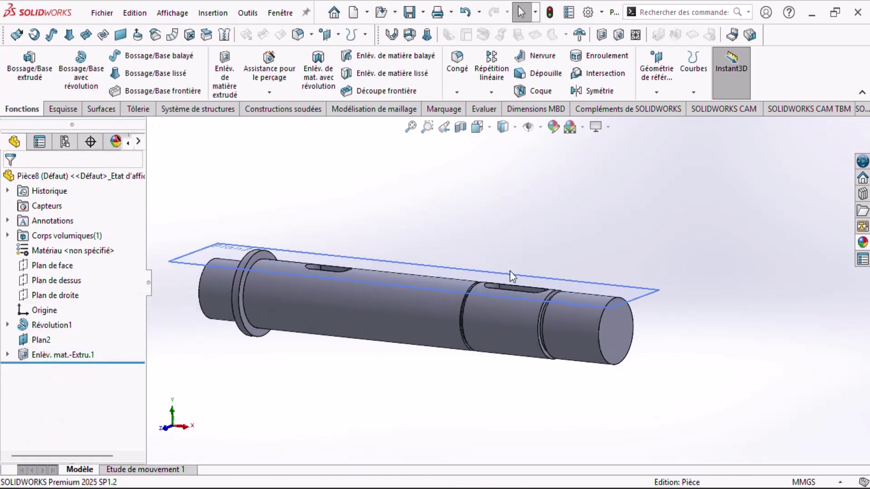
pyautogui.moveTo(509, 273); pyautogui.dragTo(513, 333, button='middle')
pyautogui.click(499, 293)
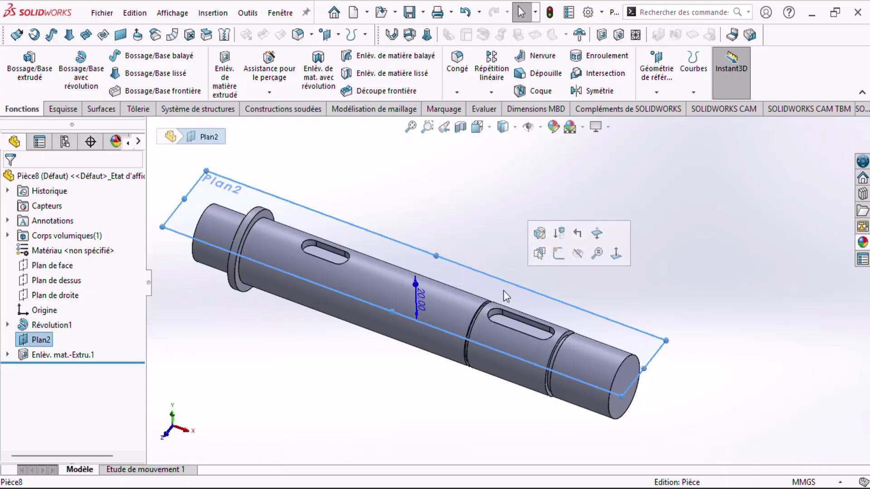
pyautogui.click(576, 263)
pyautogui.moveTo(524, 305); pyautogui.dragTo(545, 287, button='middle')
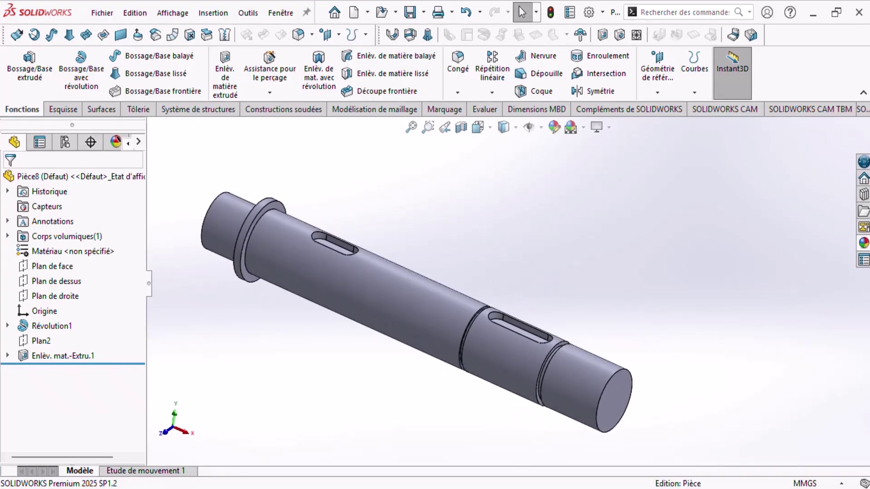
# Check the chamfer note in the PDF and chamfer the short journal's end edge and both outer flange edges by 1 mm at 45°
pyautogui.hotkey('alt', 'Tab')
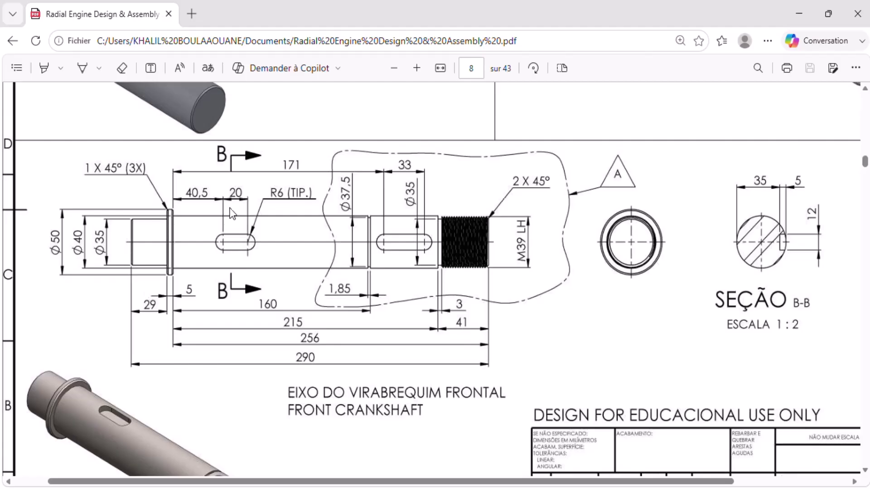
pyautogui.click(519, 488)
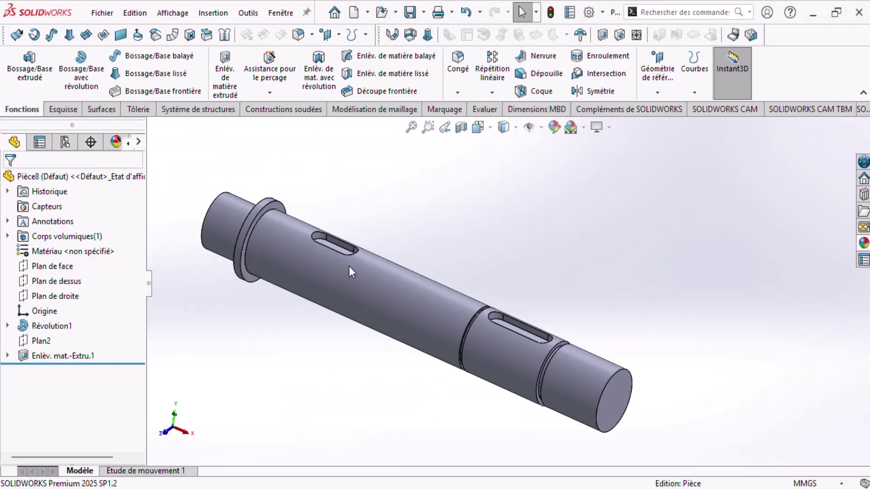
pyautogui.scroll(-1, 336, 260)
pyautogui.click(457, 92)
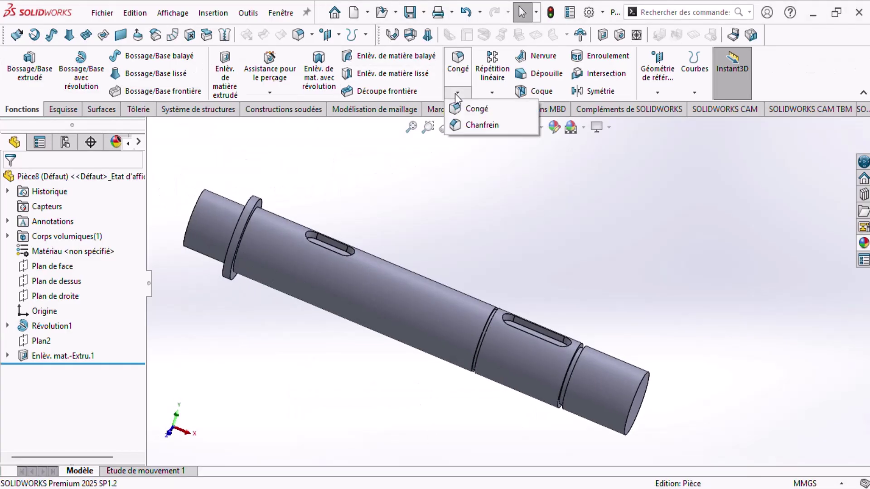
pyautogui.click(466, 123)
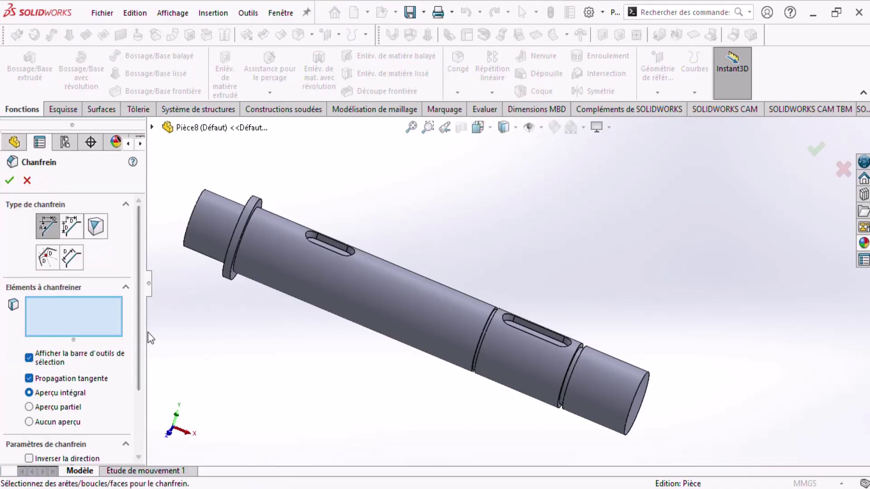
pyautogui.scroll(-3, 141, 350)
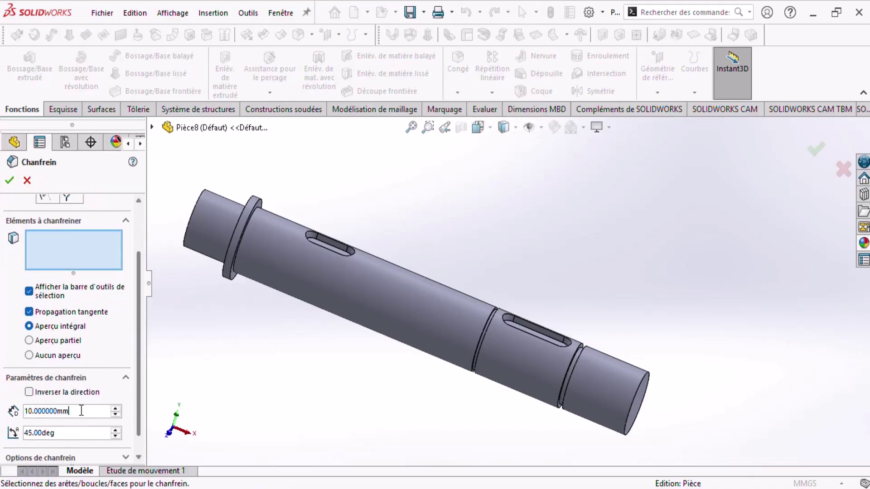
pyautogui.write('1')
pyautogui.press('Return')
pyautogui.scroll(-3, 285, 265)
pyautogui.moveTo(601, 234); pyautogui.dragTo(548, 271, button='middle')
pyautogui.scroll(-3, 425, 211)
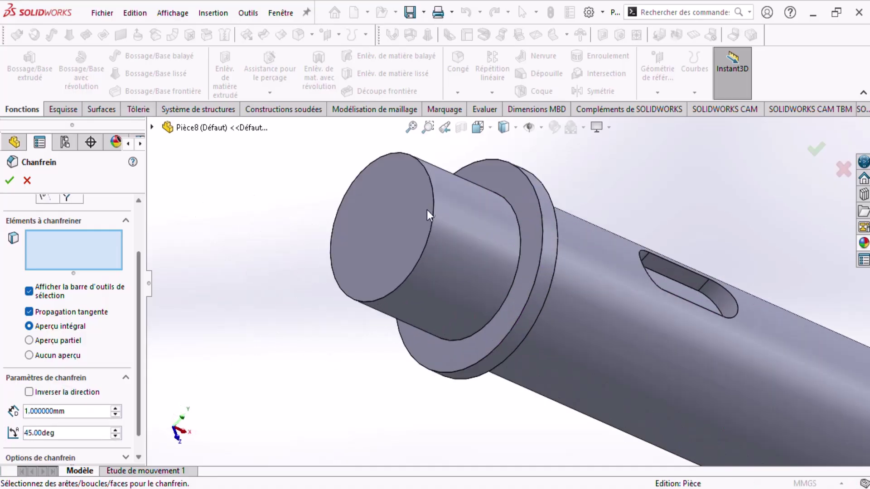
pyautogui.click(433, 208)
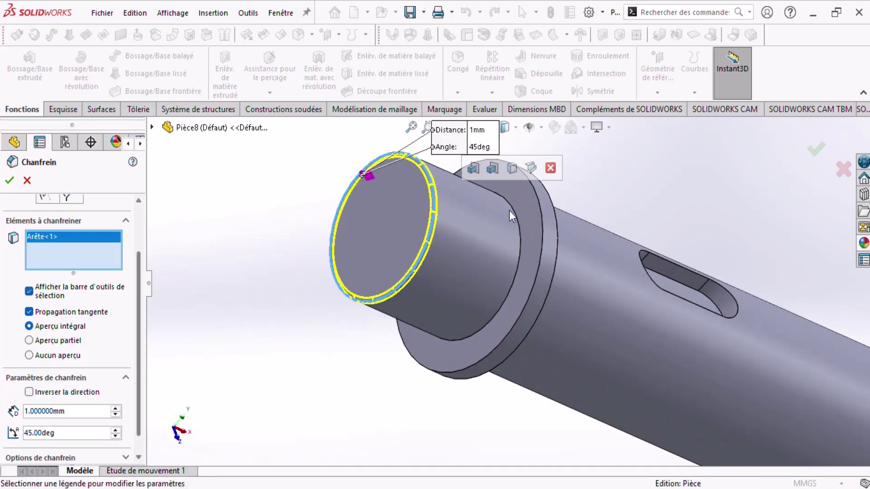
pyautogui.click(539, 203)
pyautogui.moveTo(539, 203); pyautogui.dragTo(566, 254, button='middle')
pyautogui.click(558, 226)
pyautogui.click(9, 181)
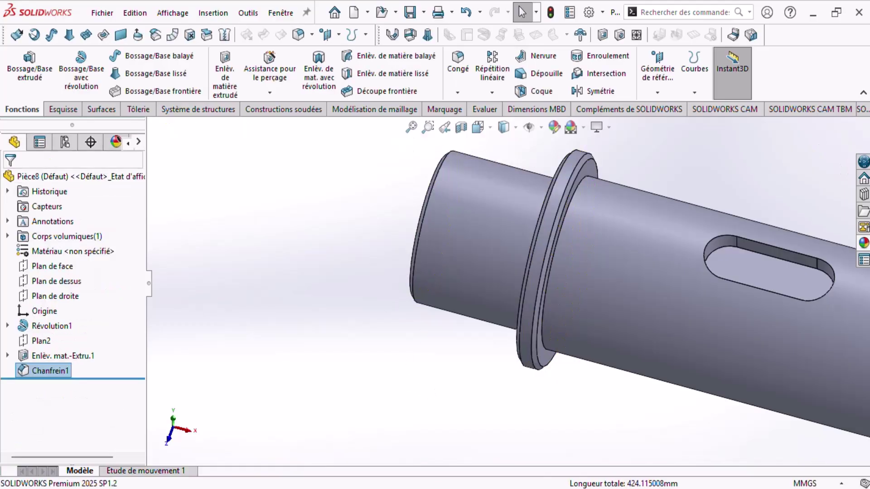
# Check the end chamfer in the PDF and chamfer the shaft's end edge beyond the groove by 2 mm at 45°
pyautogui.hotkey('alt', 'Tab')
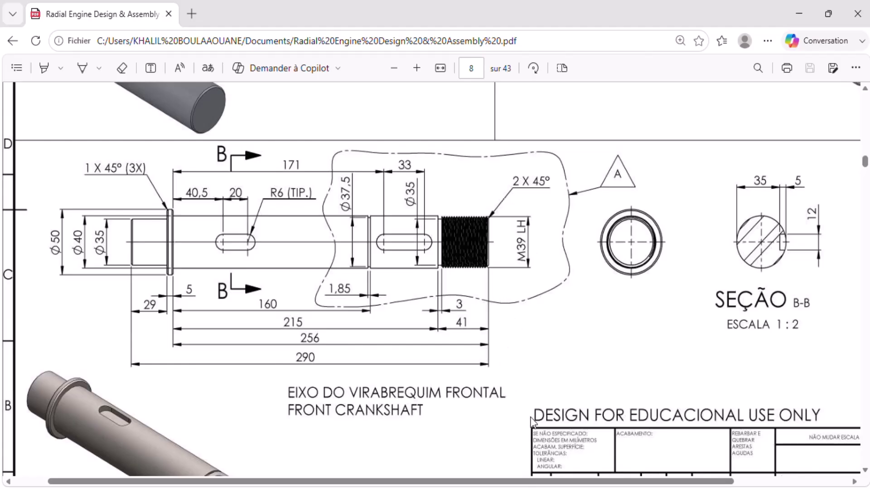
pyautogui.hotkey('alt', 'Tab')
pyautogui.scroll(5, 624, 313)
pyautogui.scroll(-3, 663, 322)
pyautogui.click(456, 93)
pyautogui.click(471, 125)
pyautogui.scroll(-5, 675, 317)
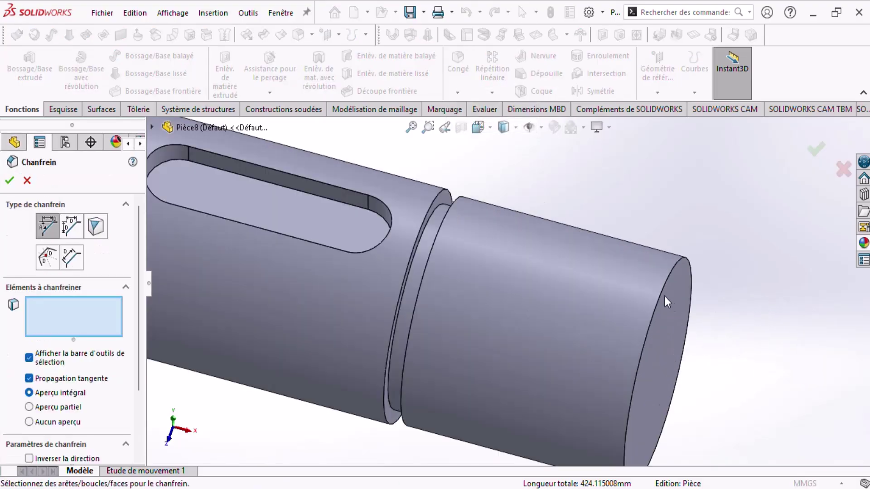
pyautogui.click(658, 300)
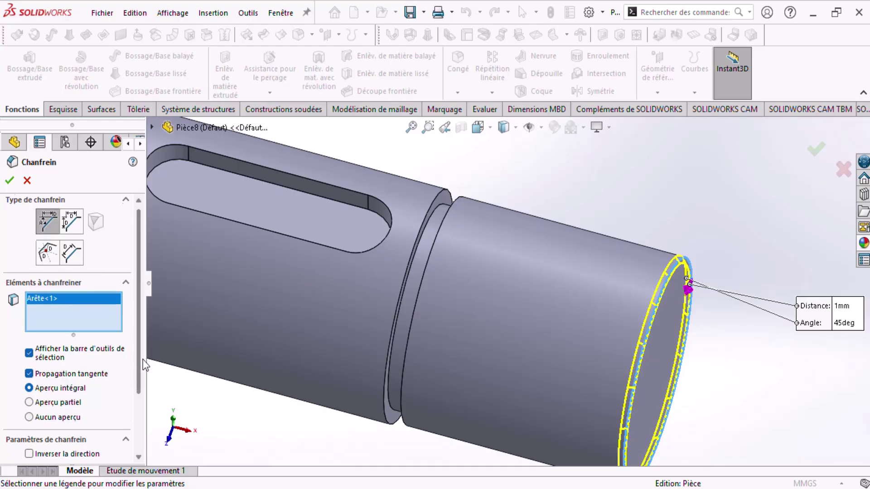
pyautogui.scroll(-3, 99, 402)
pyautogui.moveTo(98, 402); pyautogui.dragTo(49, 401)
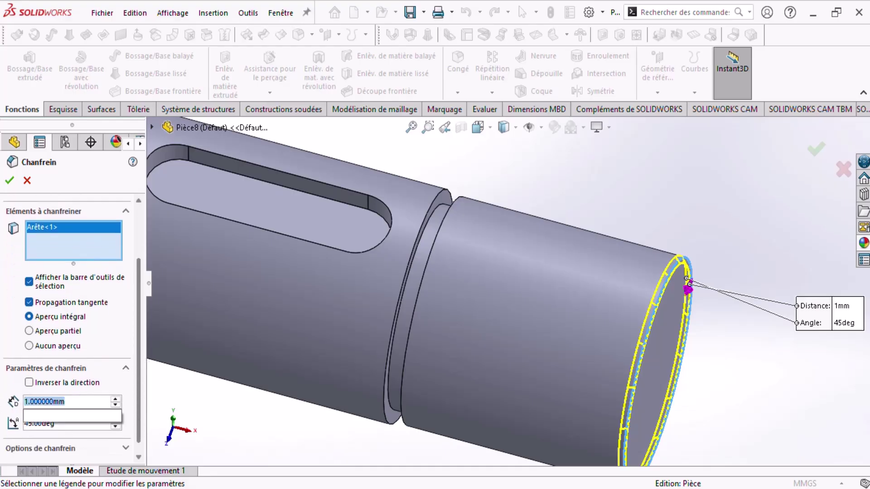
pyautogui.write('2')
pyautogui.press('Return')
pyautogui.click(9, 180)
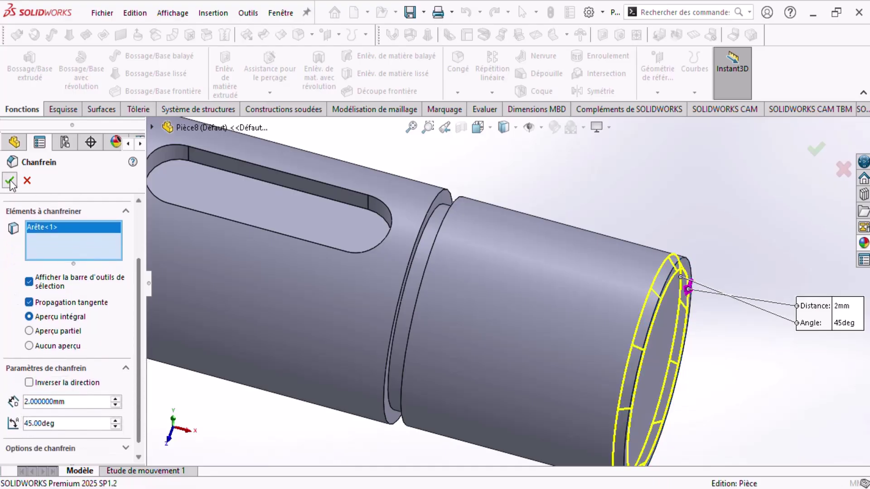
# Start a Thread feature on the chamfered shaft end, using its outer cylindrical edge and the end face as the start location
pyautogui.scroll(5, 627, 185)
pyautogui.moveTo(620, 271); pyautogui.dragTo(609, 252, button='middle')
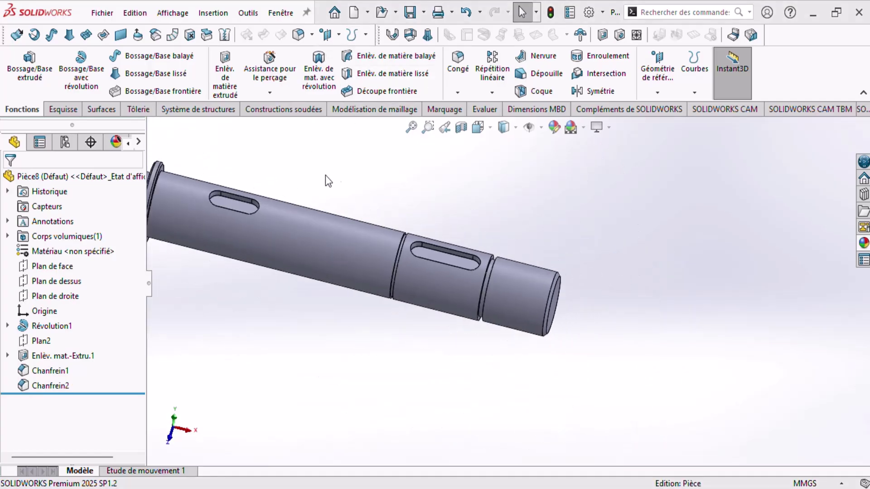
pyautogui.click(269, 94)
pyautogui.click(295, 141)
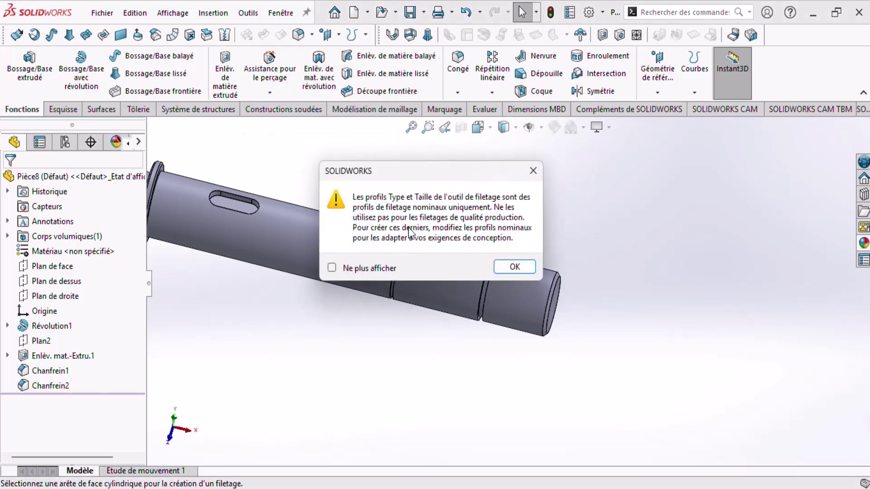
pyautogui.click(513, 267)
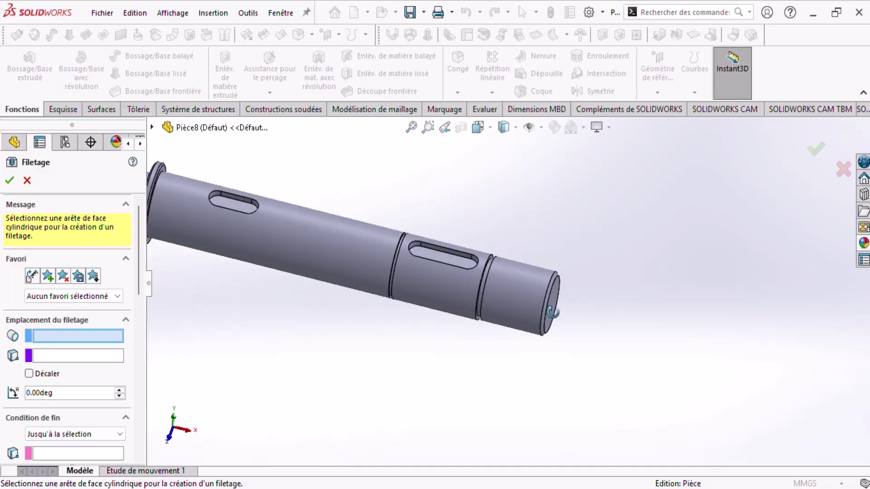
pyautogui.scroll(-5, 534, 324)
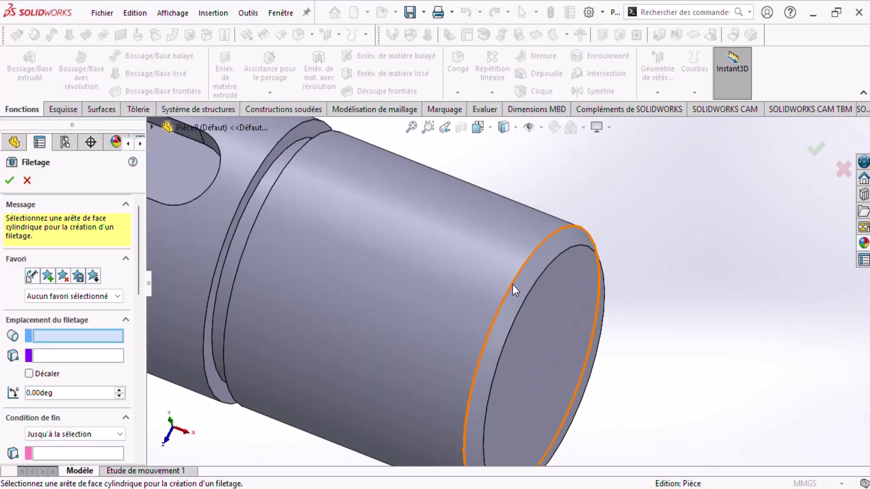
pyautogui.click(512, 286)
pyautogui.scroll(5, 548, 321)
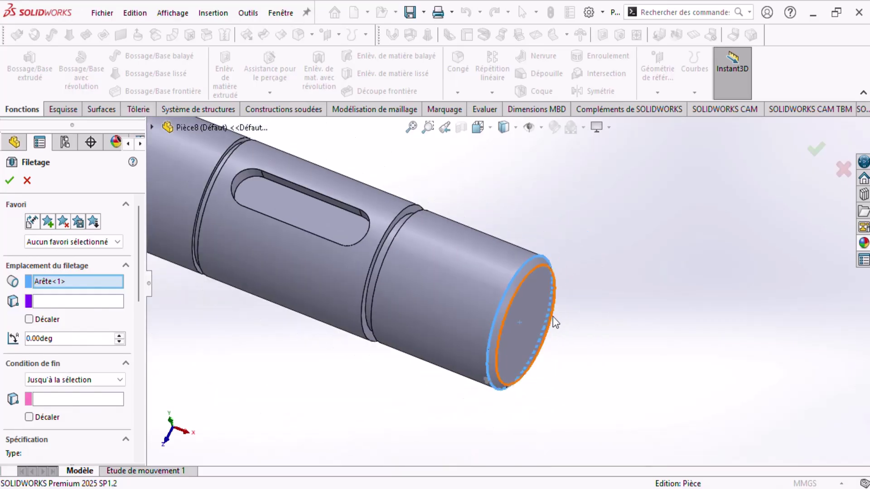
pyautogui.click(70, 306)
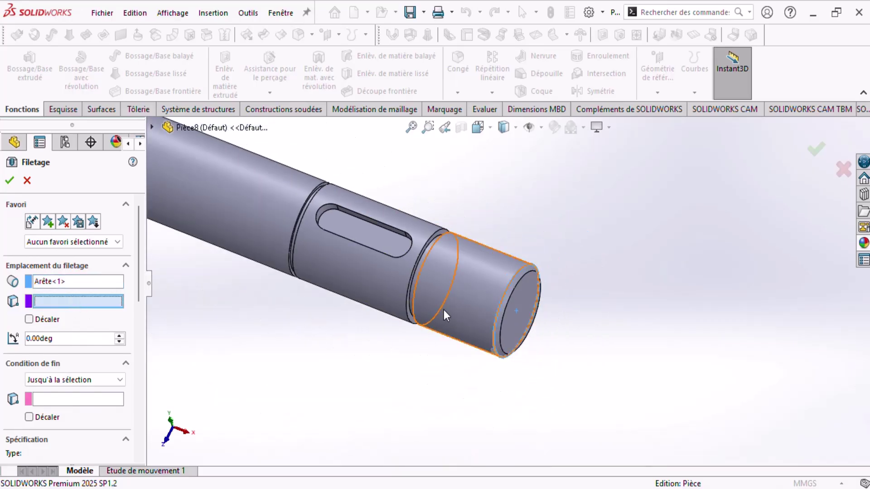
pyautogui.click(518, 308)
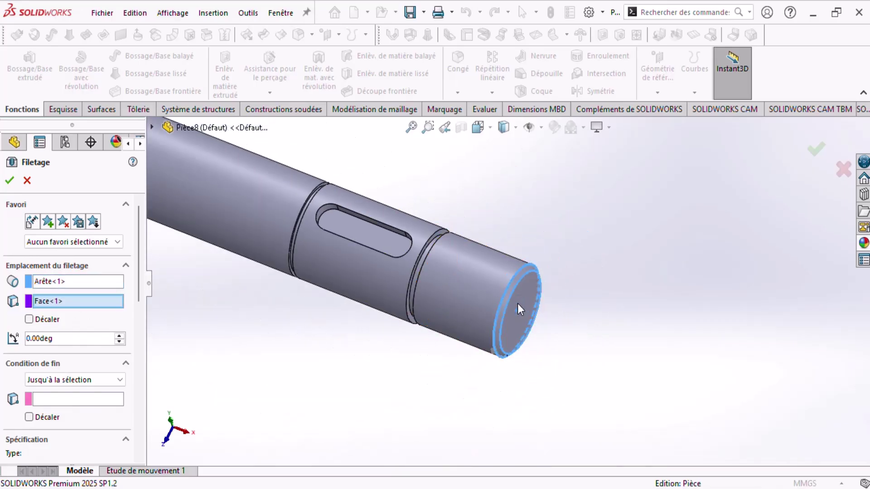
# End the thread up to a selection, using the edge of the threaded section beside the groove
pyautogui.scroll(-3, 136, 290)
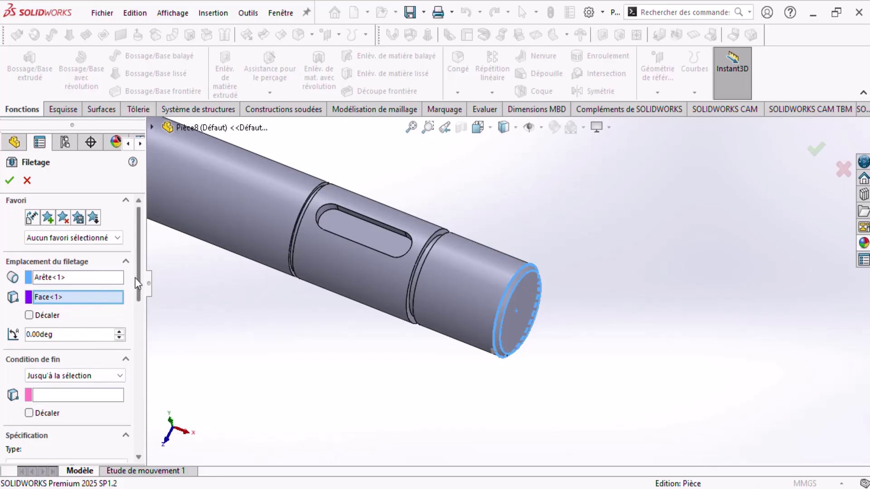
pyautogui.click(80, 274)
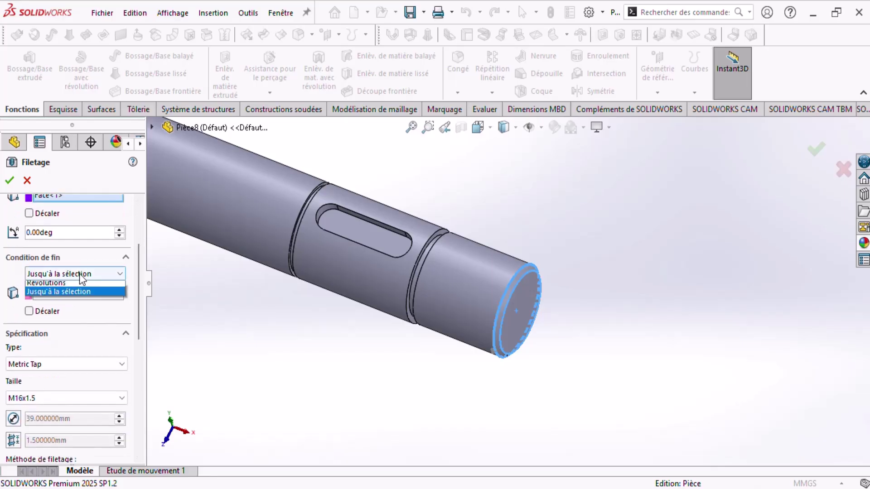
pyautogui.click(72, 277)
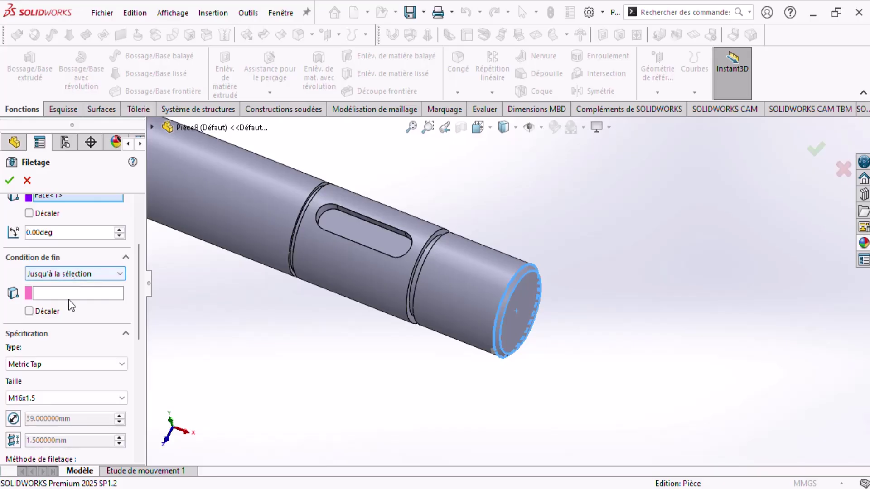
pyautogui.click(72, 294)
pyautogui.scroll(-4, 485, 276)
pyautogui.moveTo(474, 276); pyautogui.dragTo(479, 278, button='middle')
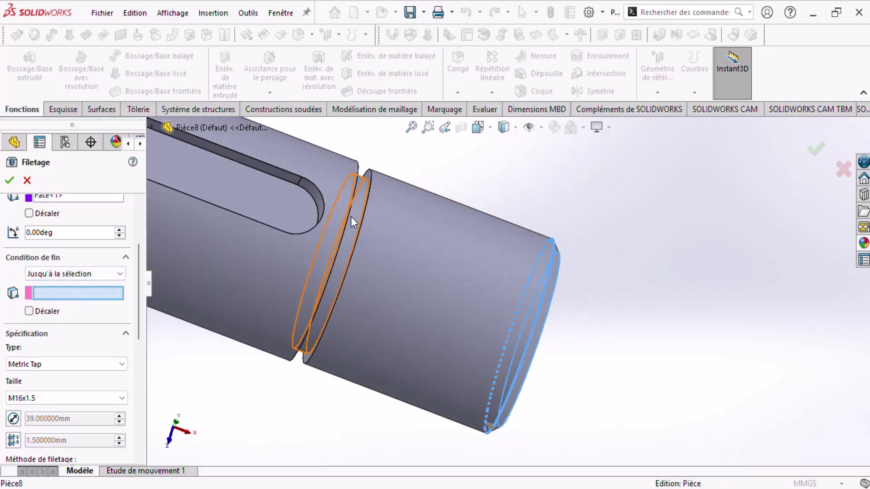
pyautogui.click(360, 227)
# Offset the thread's start location by 1 mm and reverse the offset direction so it begins beyond the shaft end
pyautogui.moveTo(436, 256)
pyautogui.mouseDown(button='middle')
pyautogui.moveTo(464, 258)
pyautogui.moveTo(444, 252)
pyautogui.moveTo(464, 270)
pyautogui.moveTo(455, 277)
pyautogui.moveTo(442, 265)
pyautogui.mouseUp(button='middle')
pyautogui.scroll(2, 141, 267)
pyautogui.scroll(1, 141, 267)
pyautogui.click(29, 253)
pyautogui.moveTo(561, 291); pyautogui.dragTo(664, 293, button='middle')
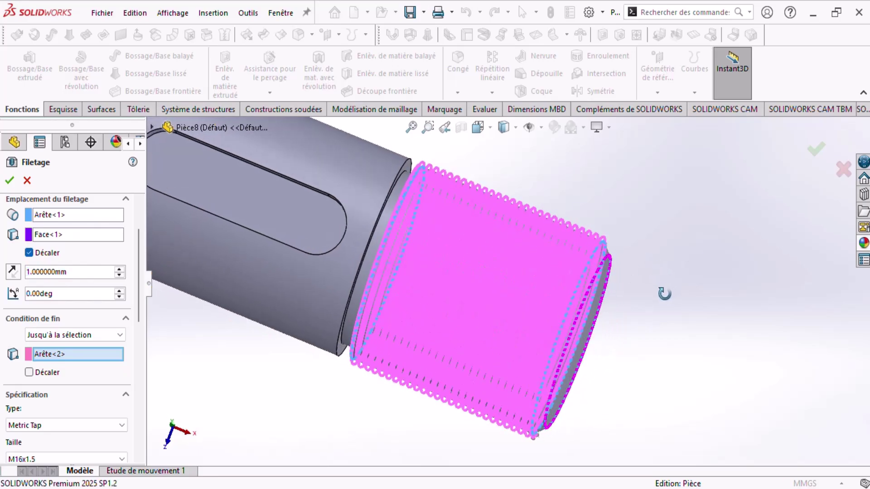
pyautogui.click(12, 273)
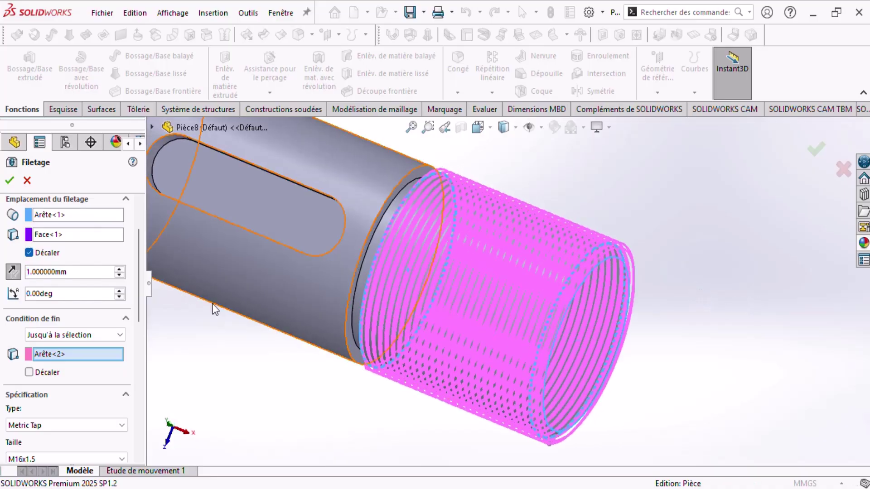
# Check the thread designation in the PDF and set the thread type to Metric Die with size M39x2.0
pyautogui.moveTo(138, 272); pyautogui.dragTo(148, 317)
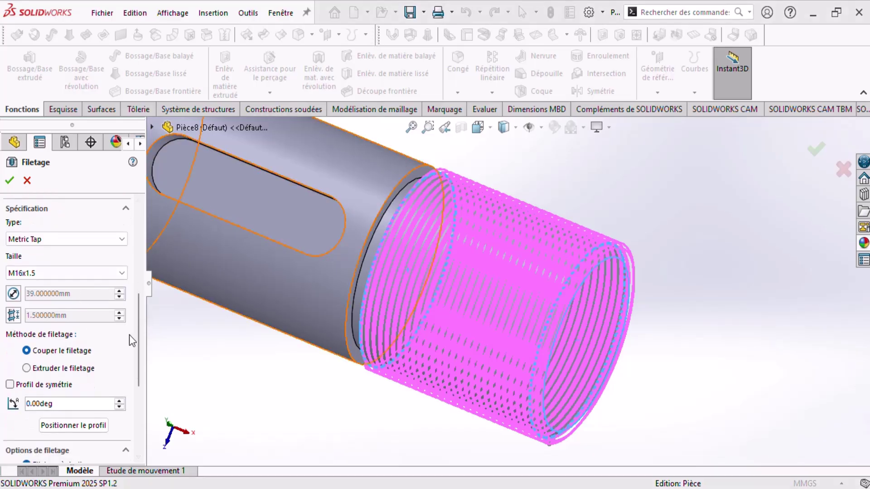
pyautogui.click(62, 241)
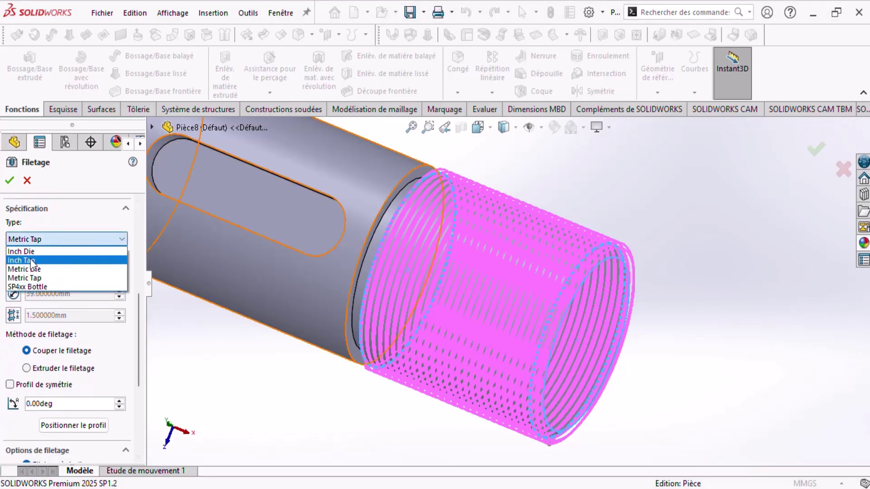
pyautogui.click(39, 271)
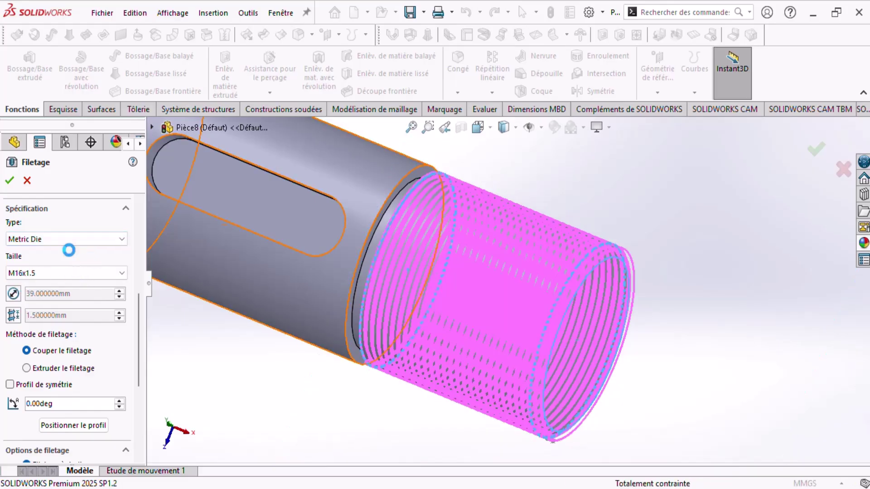
pyautogui.click(63, 272)
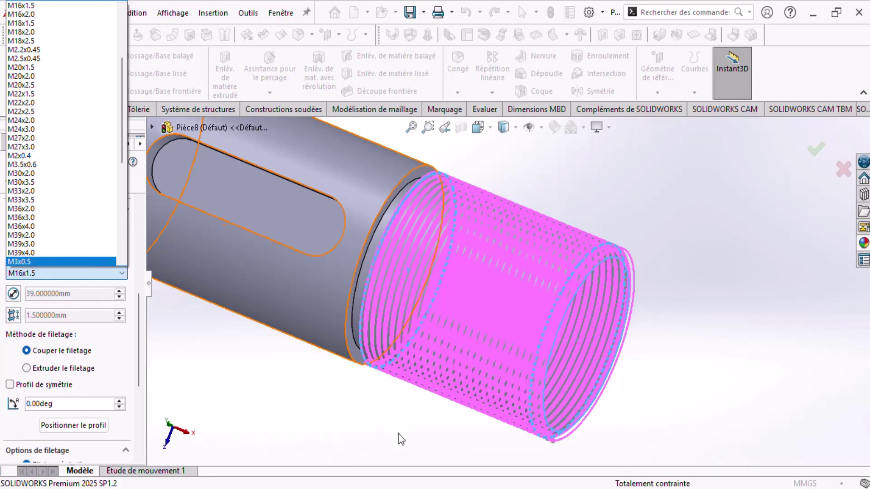
pyautogui.click(509, 488)
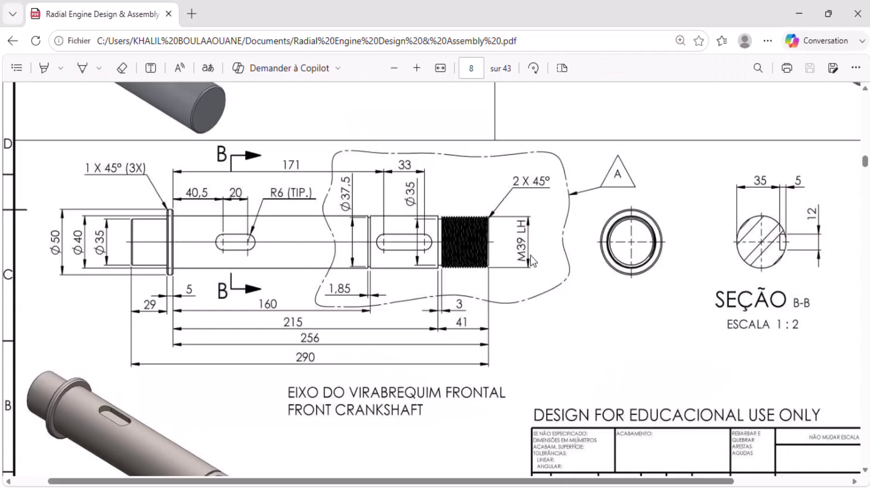
pyautogui.click(510, 488)
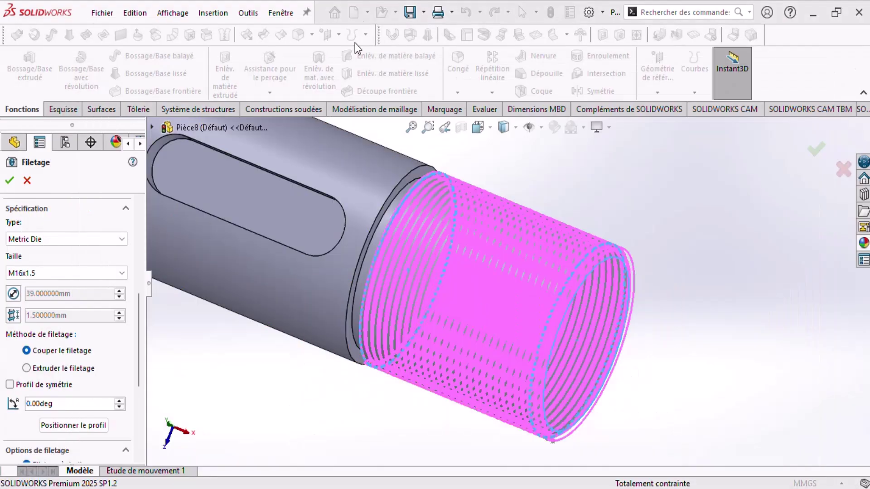
pyautogui.click(86, 273)
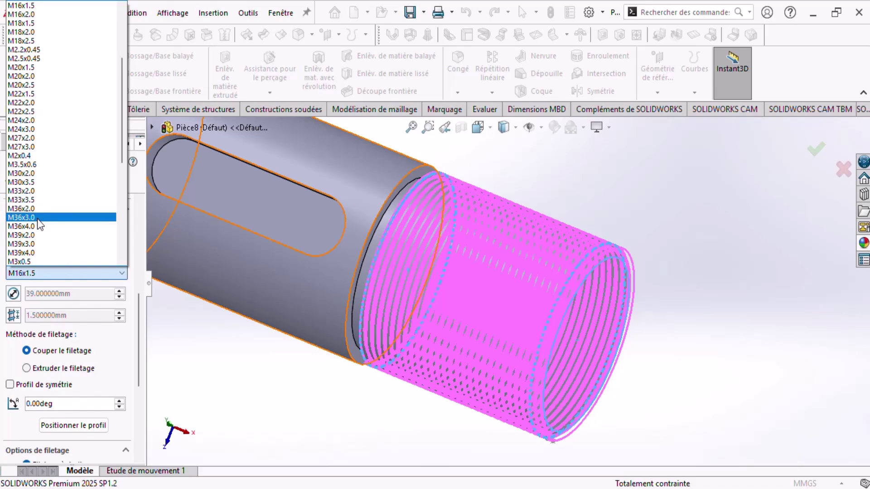
pyautogui.click(37, 236)
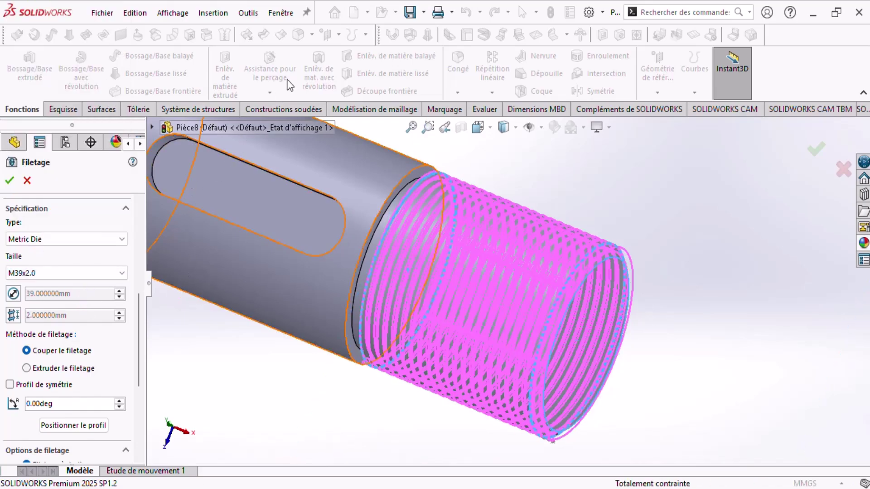
pyautogui.moveTo(135, 333); pyautogui.dragTo(137, 349)
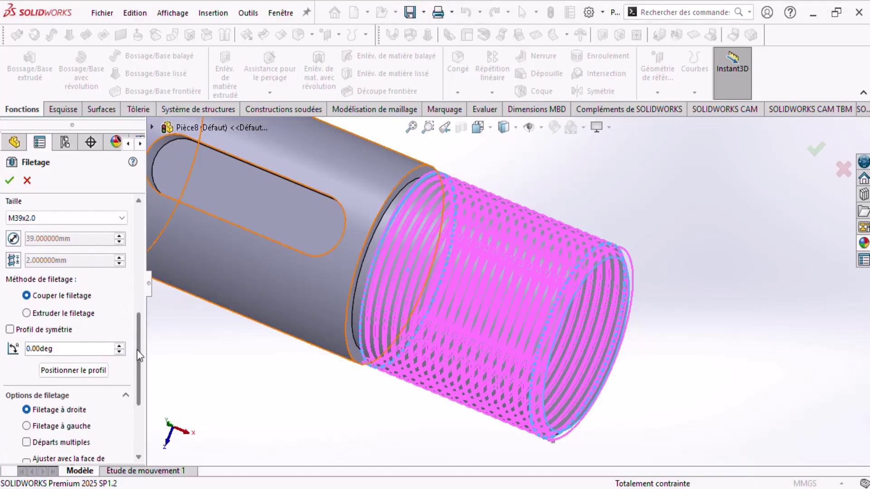
# Complete the M39x2.0 cut thread on the shaft end and inspect its profile
pyautogui.click(9, 181)
pyautogui.moveTo(670, 291); pyautogui.dragTo(584, 297, button='middle')
pyautogui.scroll(-5, 669, 311)
pyautogui.scroll(3, 584, 297)
pyautogui.scroll(-2, 584, 297)
pyautogui.moveTo(526, 315); pyautogui.dragTo(498, 272, button='middle')
pyautogui.scroll(4, 335, 294)
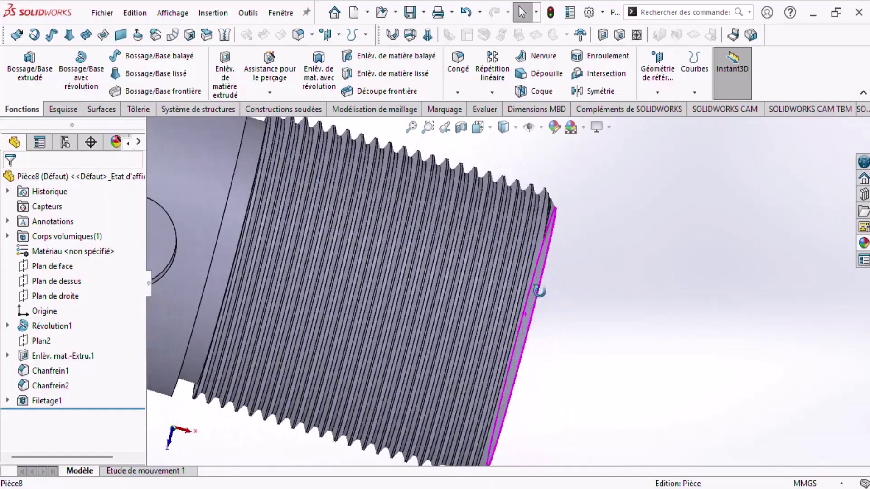
pyautogui.scroll(5, 335, 293)
pyautogui.moveTo(335, 294); pyautogui.dragTo(304, 248, button='middle')
# Compare the threaded shaft with the front crankshaft drawing on page 8 of the PDF
pyautogui.rightClick(69, 251)
pyautogui.click(431, 373)
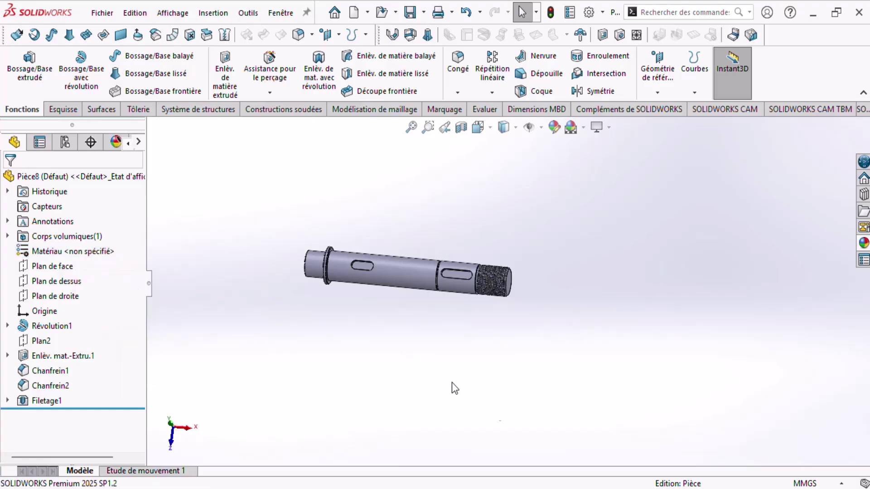
pyautogui.click(484, 478)
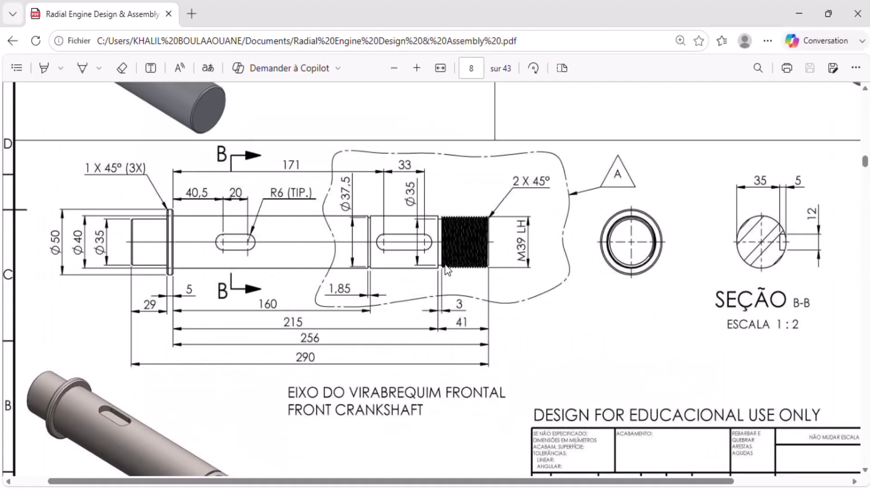
pyautogui.hotkey('alt', 'Tab')
pyautogui.moveTo(423, 271)
pyautogui.mouseDown(button='middle')
pyautogui.moveTo(446, 219)
pyautogui.moveTo(425, 265)
pyautogui.moveTo(425, 253)
pyautogui.moveTo(480, 283)
pyautogui.mouseUp(button='middle')
pyautogui.scroll(-5, 495, 290)
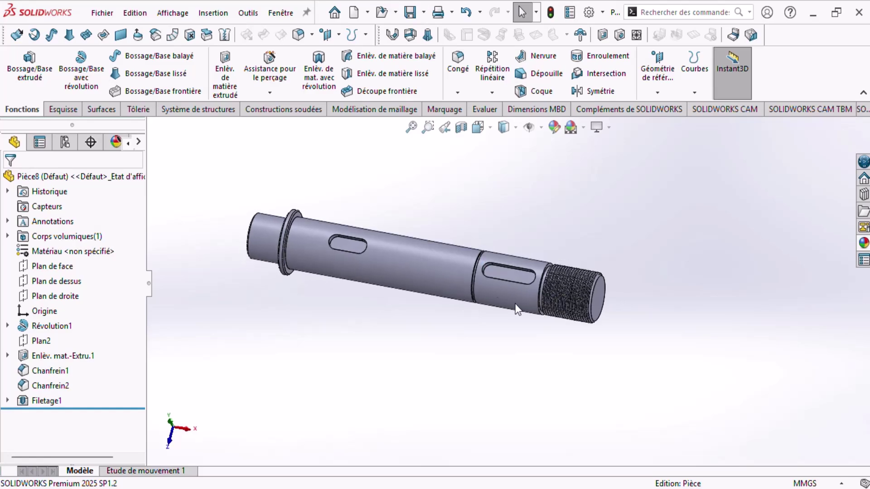
# Find 4340 steel in the material library and apply AISI 4340 Acier normalisé to the part
pyautogui.rightClick(97, 253)
pyautogui.click(136, 263)
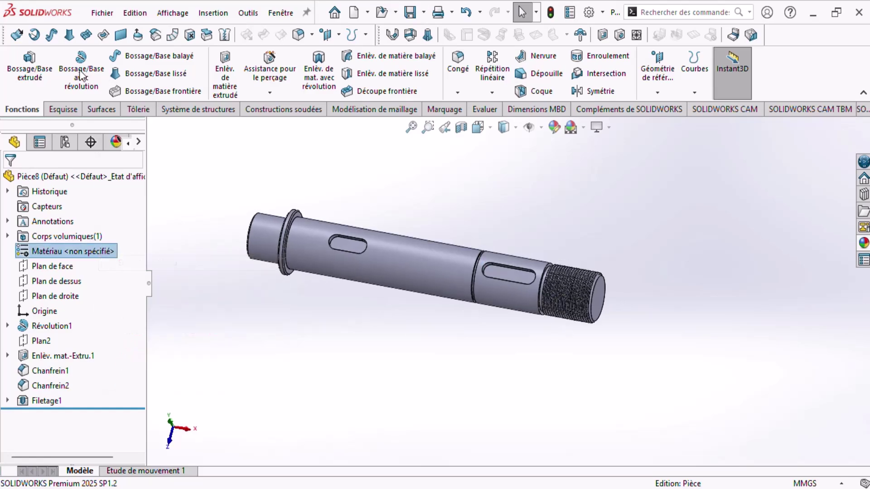
pyautogui.click(294, 73)
pyautogui.write('404')
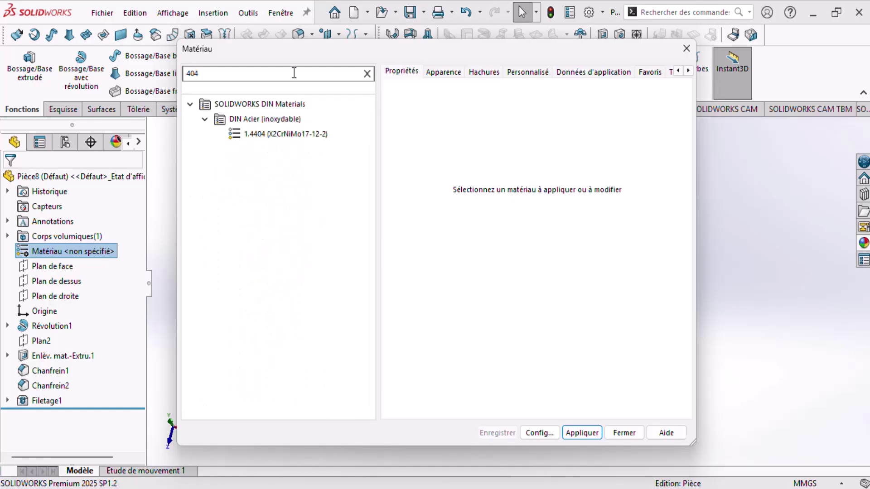
pyautogui.press('BackSpace')
pyautogui.press('BackSpace')
pyautogui.press('BackSpace')
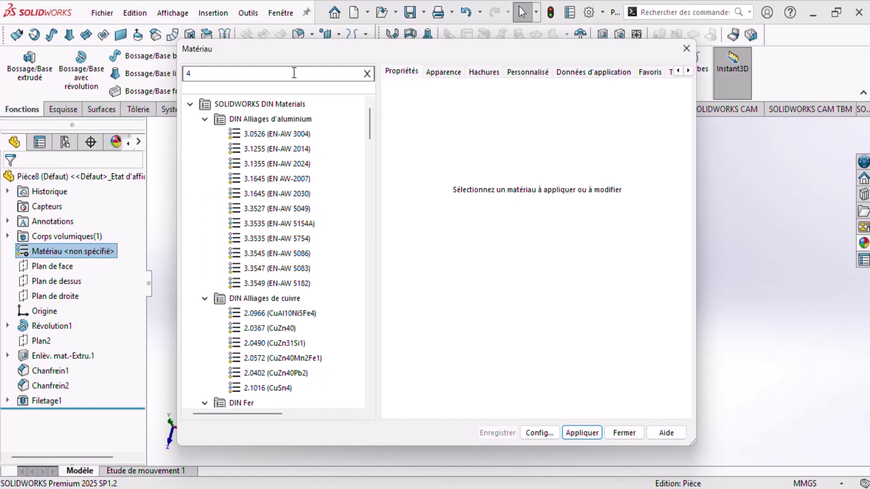
pyautogui.write('434')
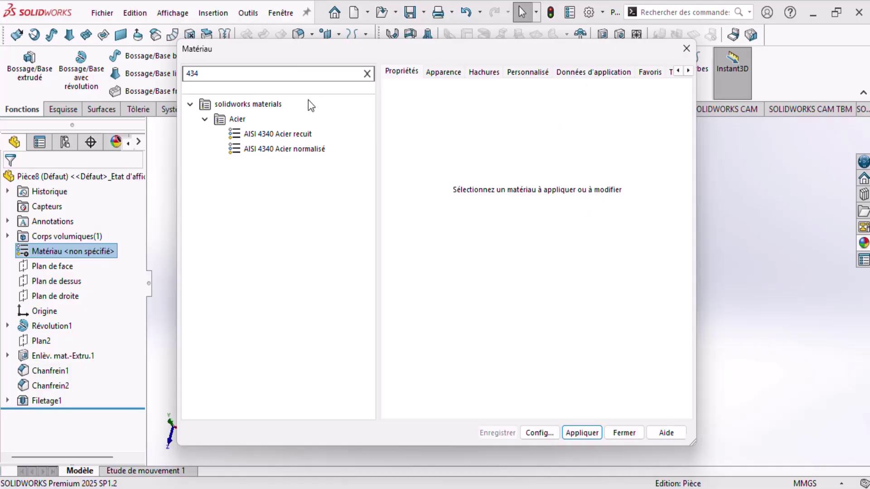
pyautogui.click(290, 149)
pyautogui.click(582, 433)
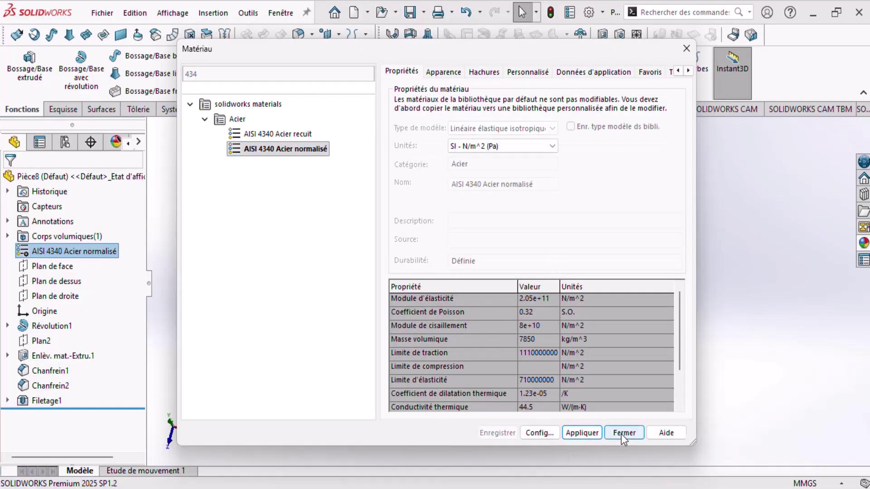
pyautogui.click(624, 432)
# Change the whole part's appearance colour to the dark grey swatch of the standard palette
pyautogui.click(552, 128)
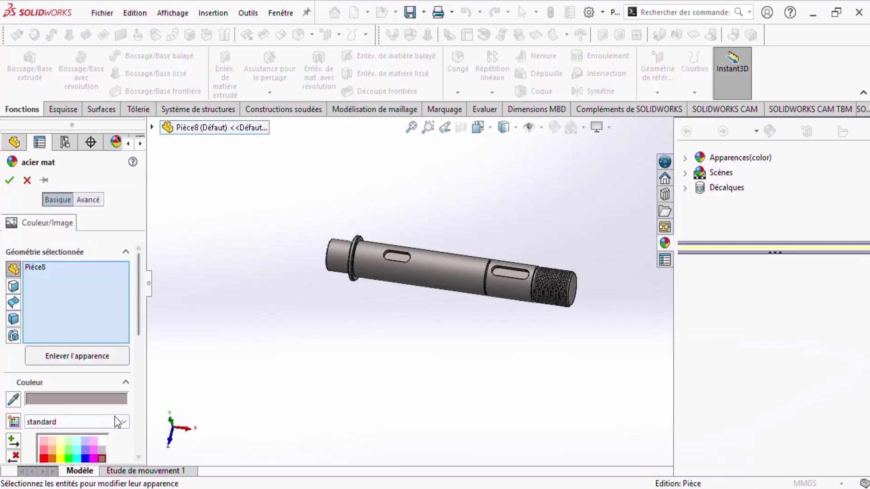
pyautogui.scroll(-3, 141, 334)
pyautogui.click(101, 399)
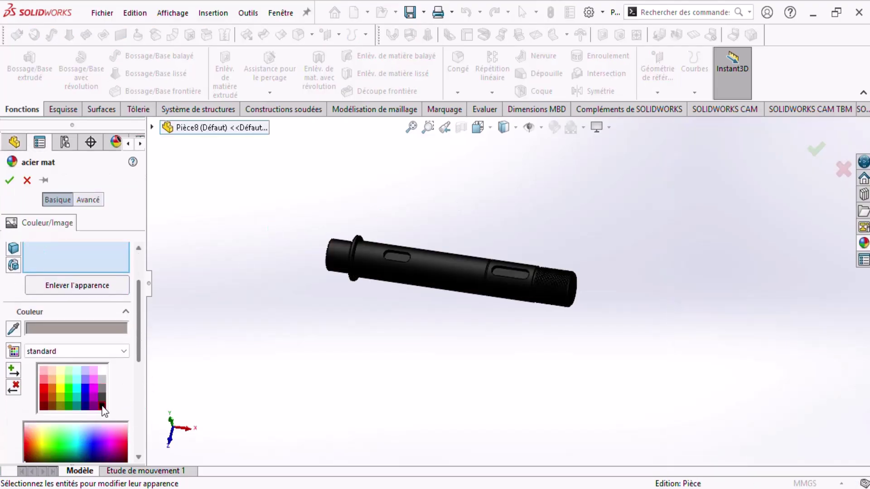
pyautogui.click(101, 379)
pyautogui.click(102, 389)
pyautogui.click(103, 398)
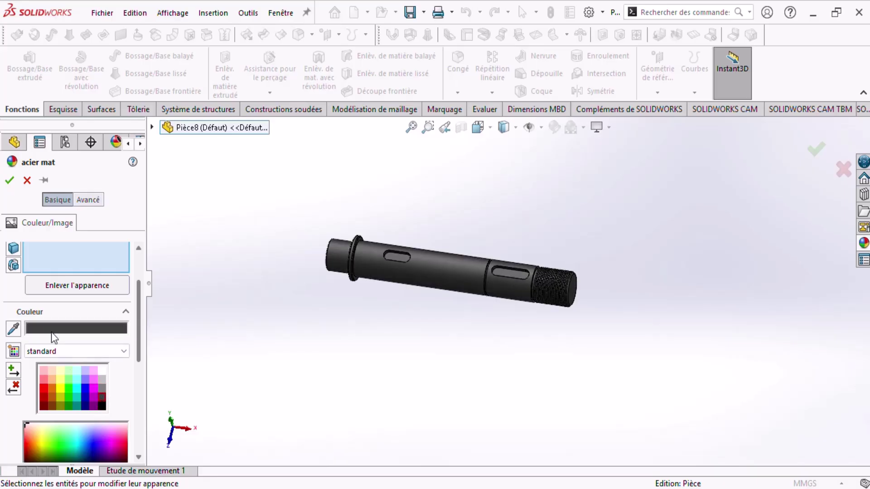
pyautogui.click(14, 184)
pyautogui.scroll(1, 498, 268)
pyautogui.scroll(-4, 499, 268)
pyautogui.scroll(2, 409, 290)
# Open the file's custom properties and add the Masse and Matériau properties
pyautogui.click(102, 13)
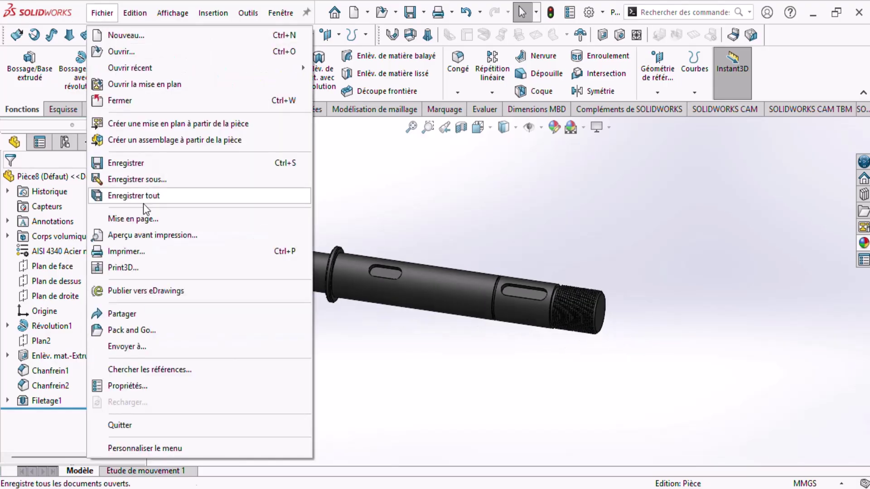
pyautogui.click(143, 387)
pyautogui.click(298, 197)
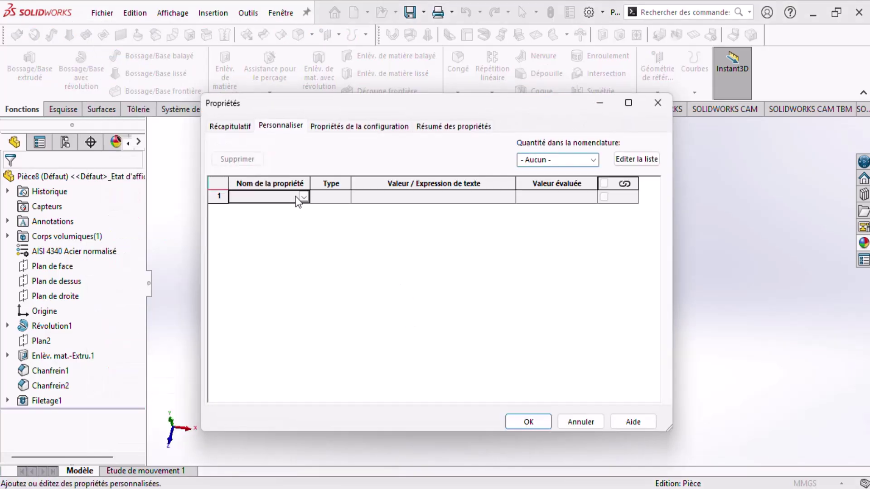
pyautogui.click(303, 196)
pyautogui.click(292, 228)
pyautogui.click(281, 209)
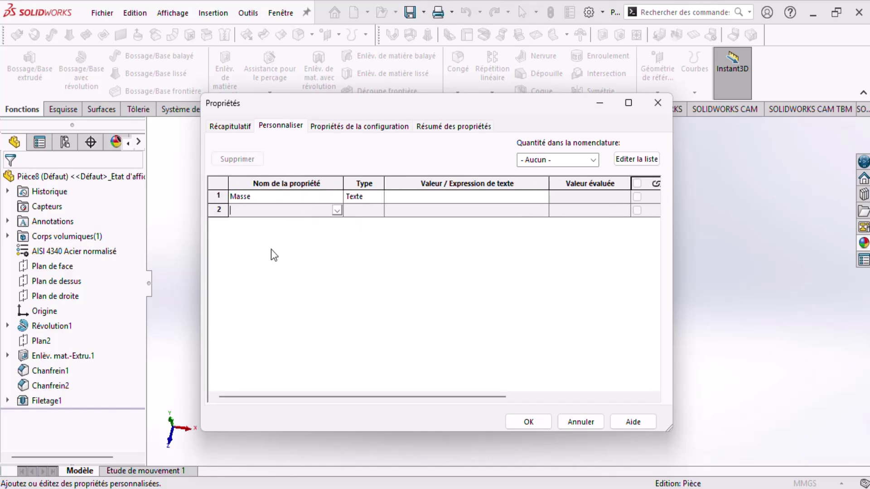
pyautogui.click(337, 210)
pyautogui.click(272, 266)
pyautogui.click(515, 248)
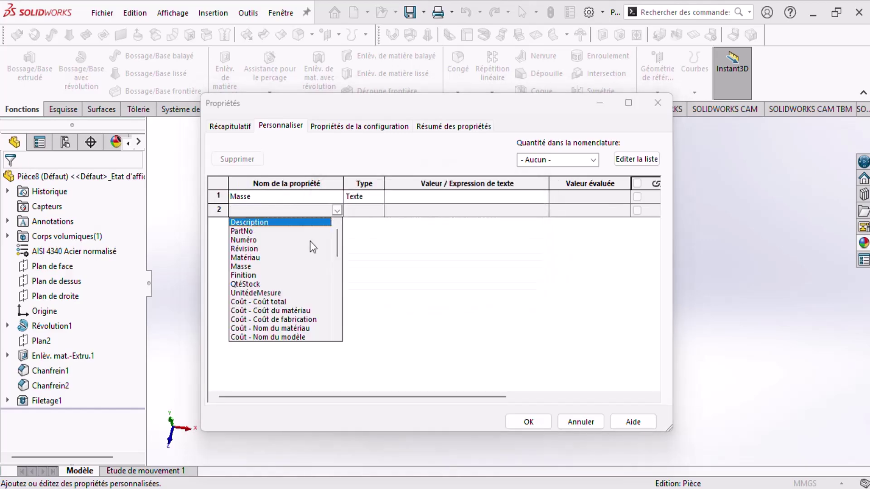
pyautogui.click(317, 254)
# Add the VérifiéPar and CrééPar properties to the custom property list
pyautogui.click(337, 223)
pyautogui.scroll(-3, 273, 303)
pyautogui.click(253, 311)
pyautogui.click(336, 237)
pyautogui.scroll(-3, 290, 308)
pyautogui.click(254, 338)
# Fill in the designer's full name as the value of both VérifiéPar and CrééPar
pyautogui.click(401, 225)
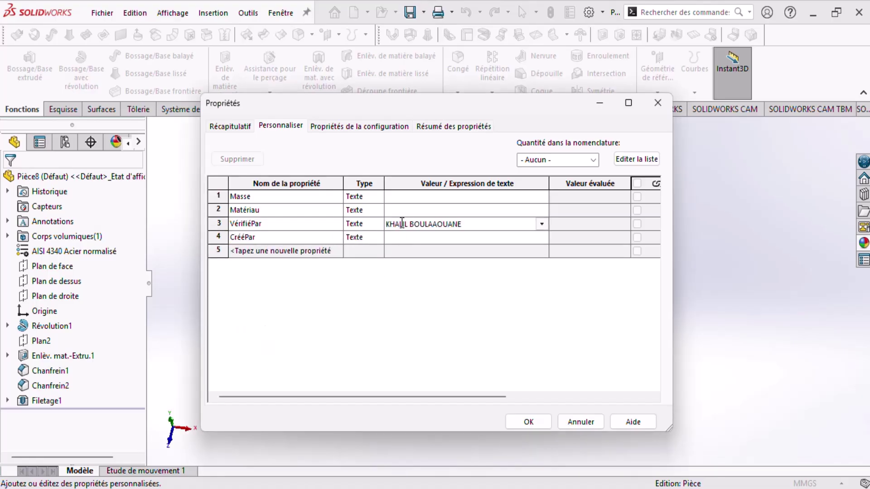
pyautogui.hotkey('ctrl', 'a')
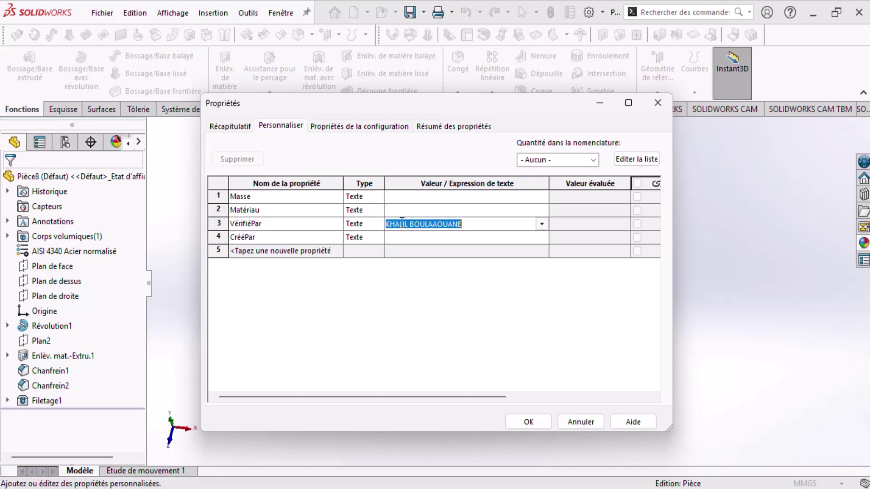
pyautogui.click(408, 236)
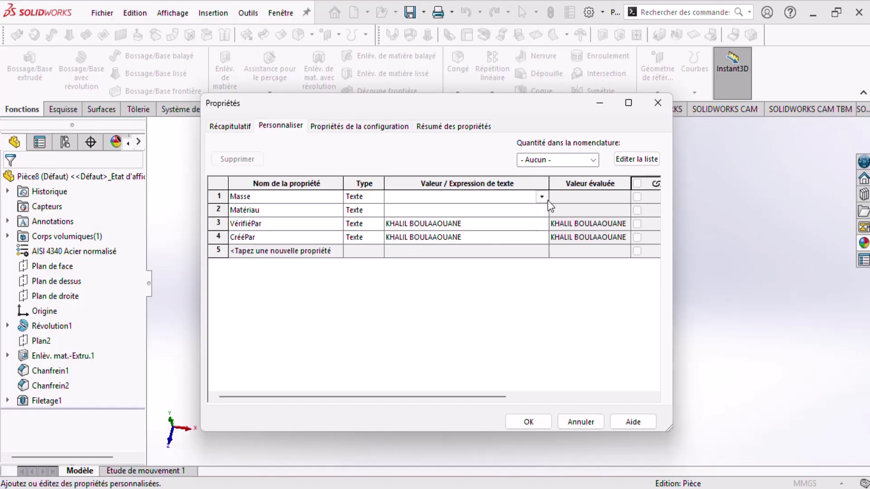
# Link the Masse property to SW-Masse and the Matériau property to SW-Matériau, and accept the custom properties
pyautogui.rightClick(521, 196)
pyautogui.moveTo(521, 208)
pyautogui.click(570, 34)
pyautogui.rightClick(486, 210)
pyautogui.moveTo(488, 227)
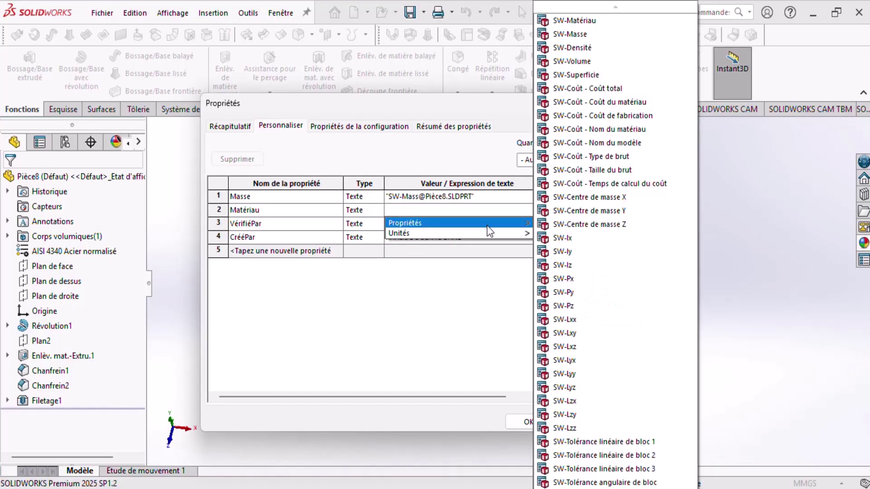
pyautogui.click(573, 21)
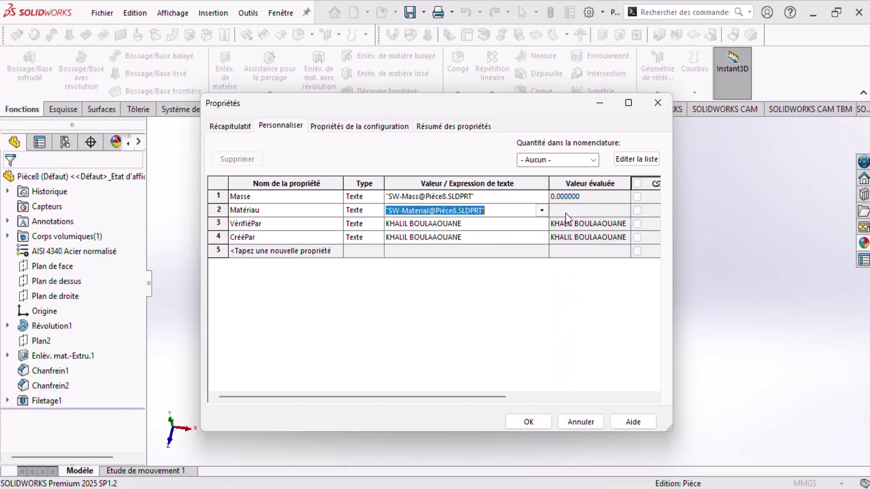
pyautogui.click(533, 422)
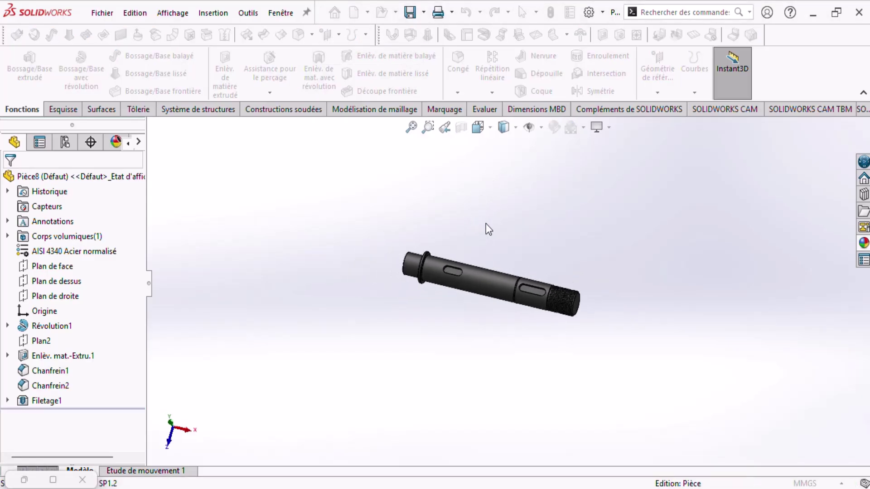
pyautogui.moveTo(525, 221); pyautogui.dragTo(521, 290, button='middle')
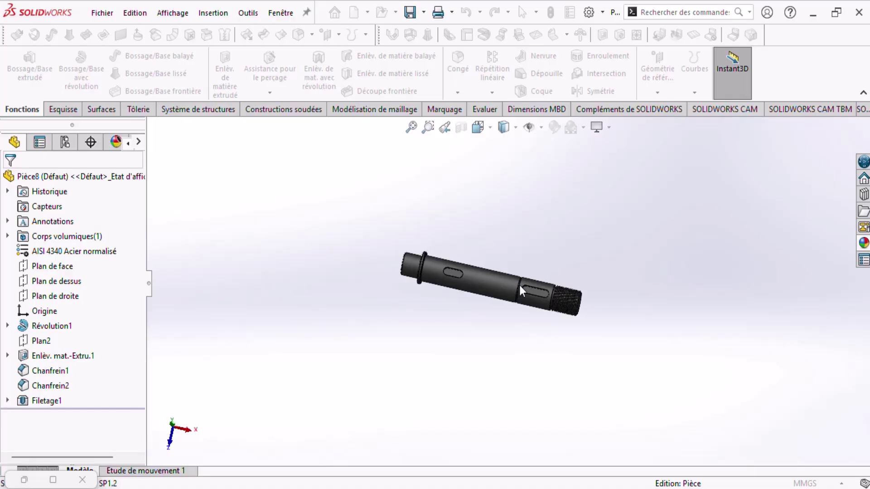